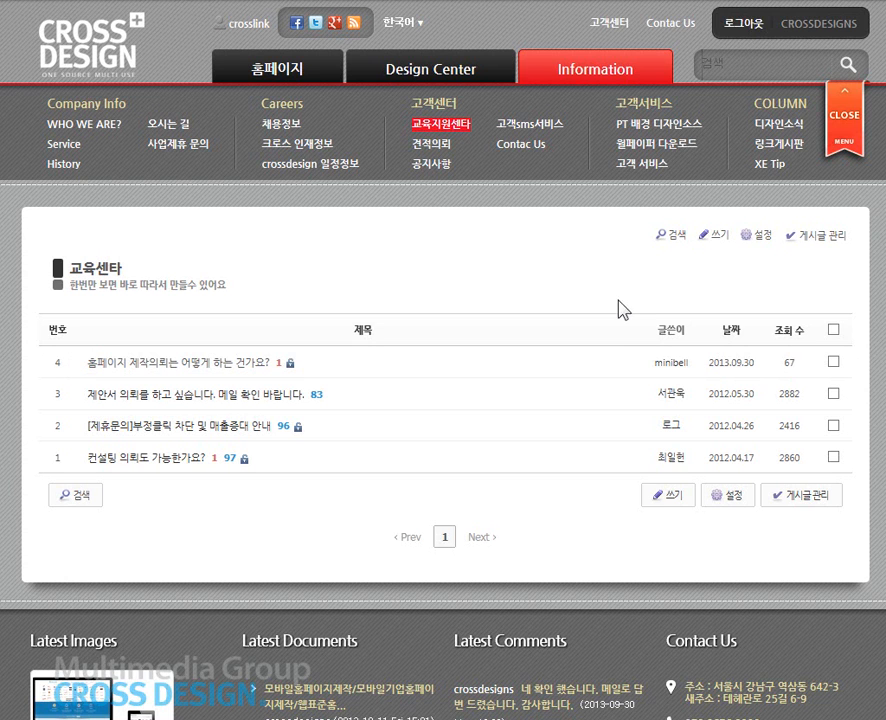
Mark posts 1 and 2 in the 교육센타 board and open the post management form (게시글 관리) for them
left_click(677, 240)
left_click(679, 244)
left_click(834, 457)
left_click(834, 425)
left_click(802, 495)
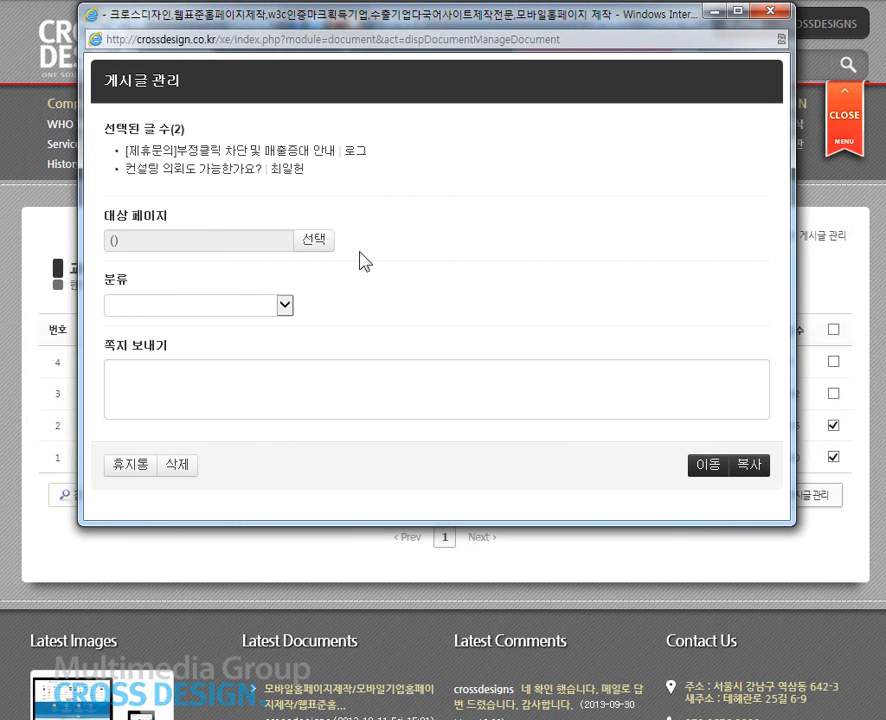
Look through the boards available as the target page for the marked posts, then close post management without choosing one
left_click(310, 240)
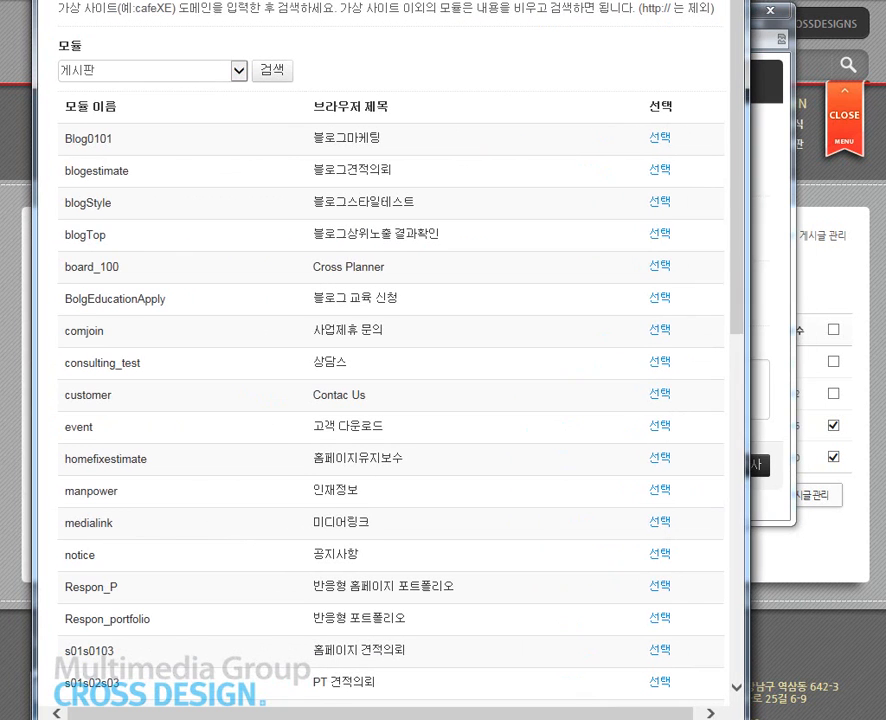
left_click_drag(400, 1, 401, 12)
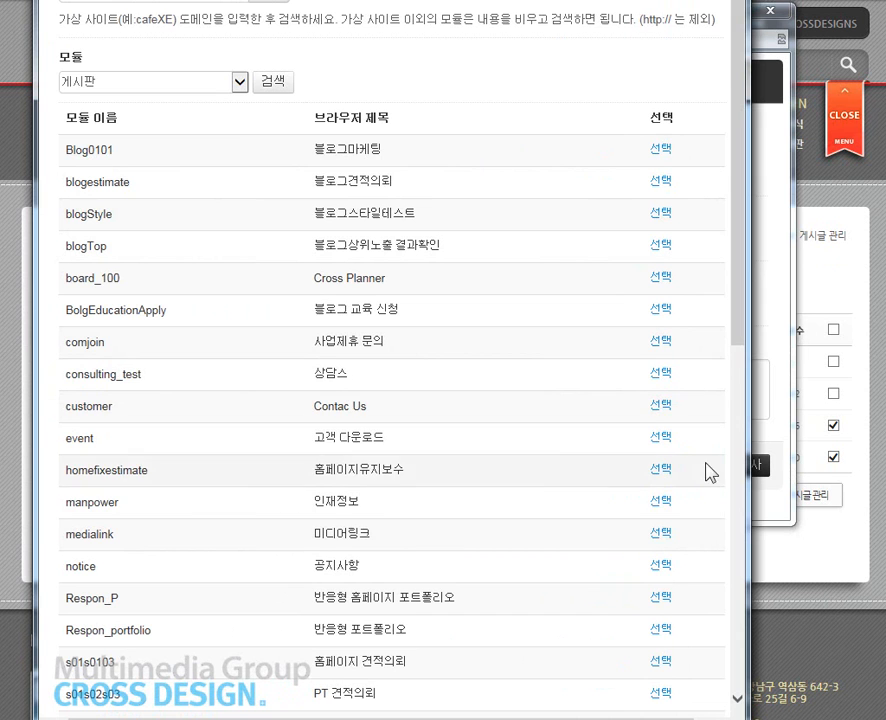
scroll(734, 506, "down", 7)
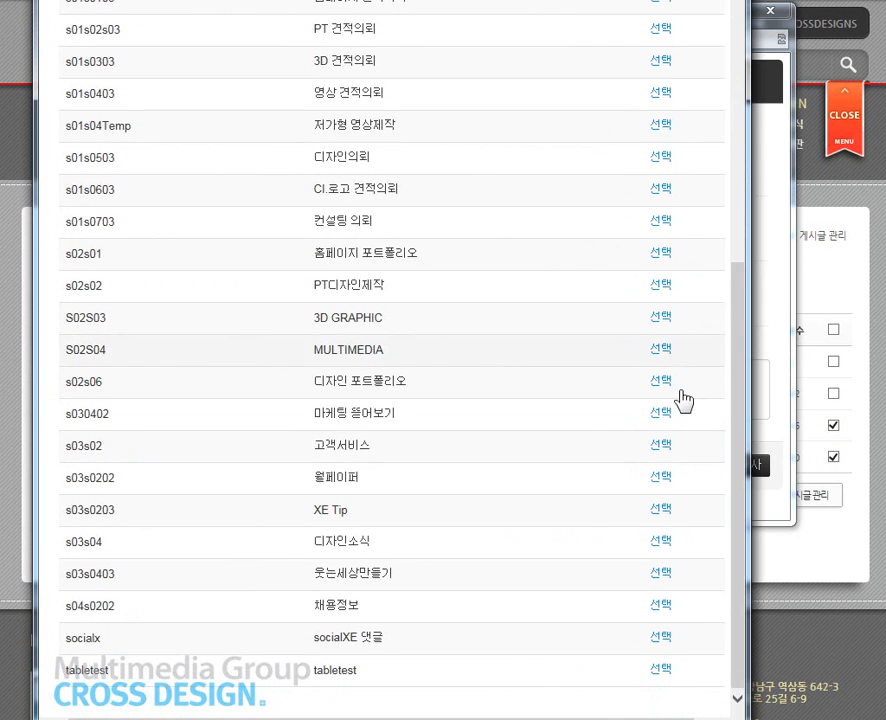
left_click_drag(400, 15, 398, 0)
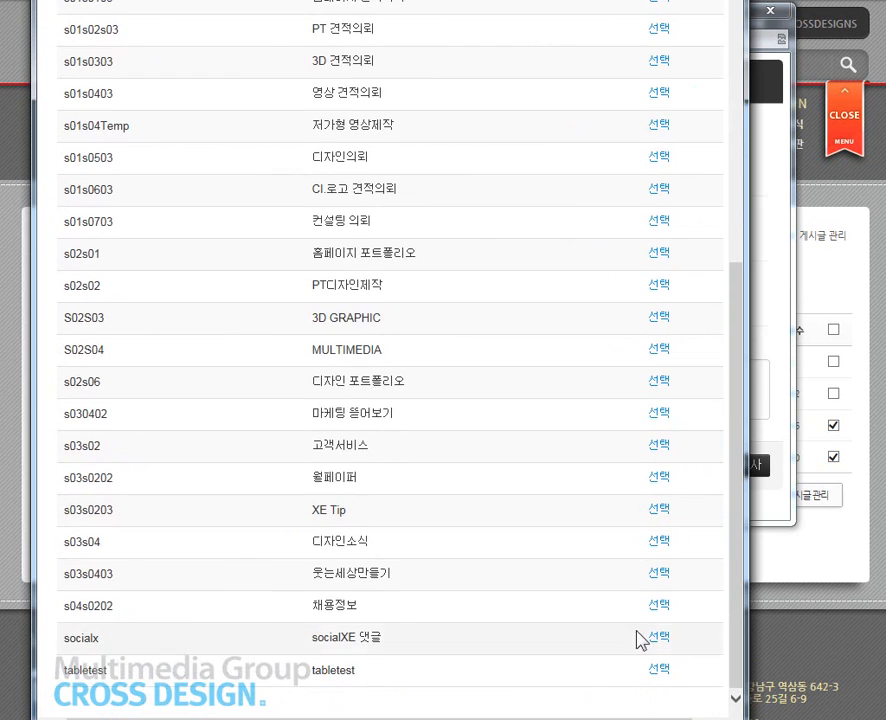
scroll(613, 617, "up", 7)
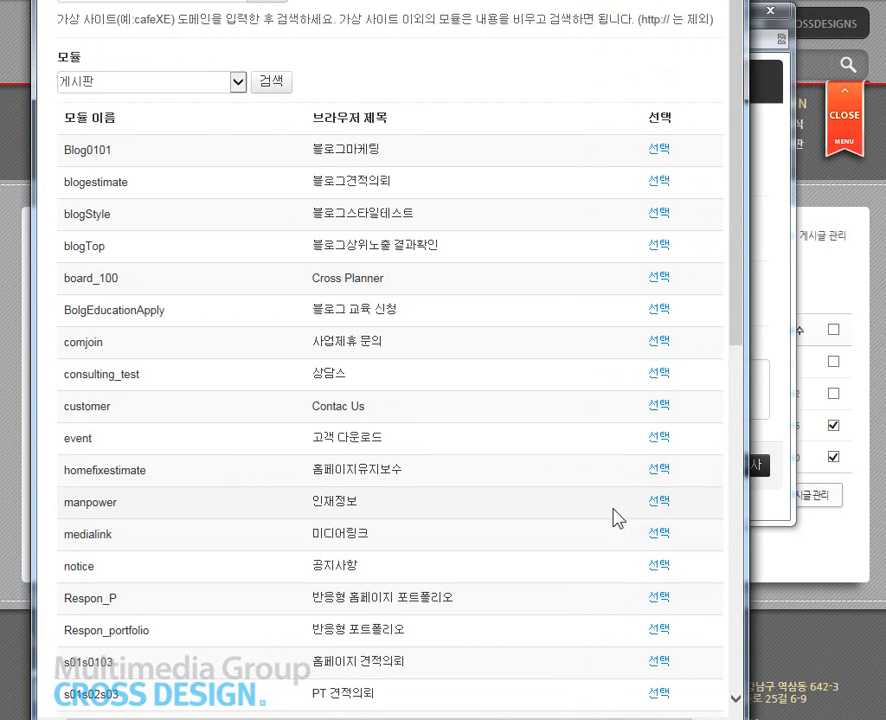
left_click(719, 0)
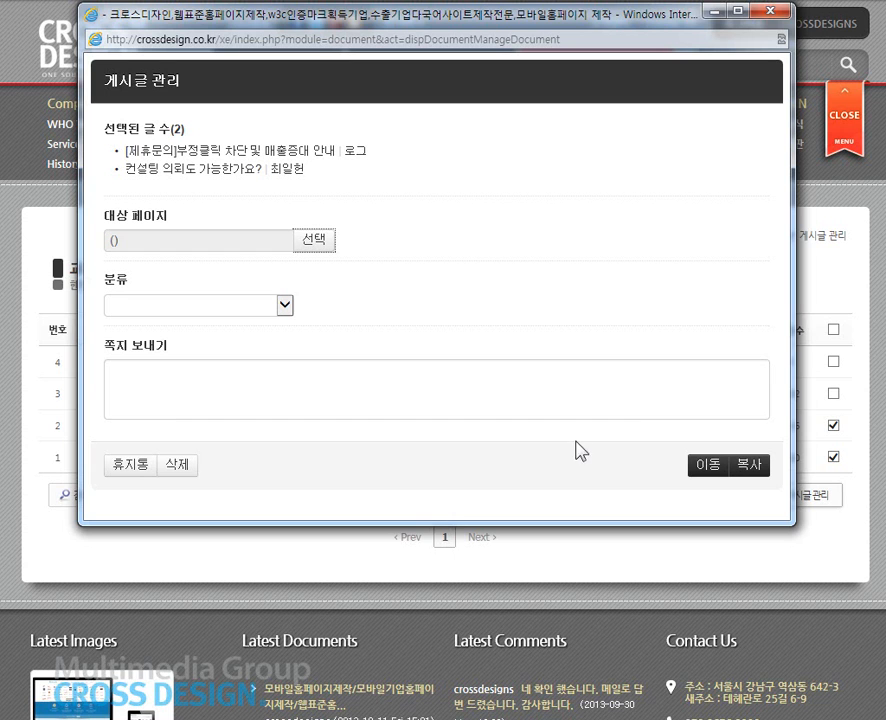
left_click(476, 431)
left_click(771, 11)
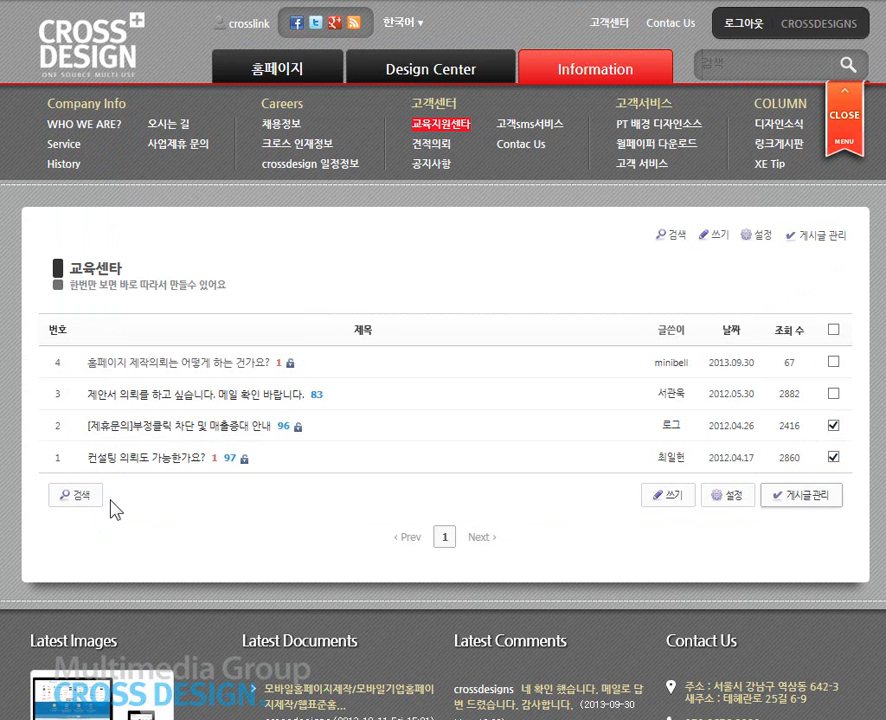
Reveal the board's search field and open the post "홈페이지 제작의뢰는 어떻게 하는 건가요?" to view its content
left_click(75, 494)
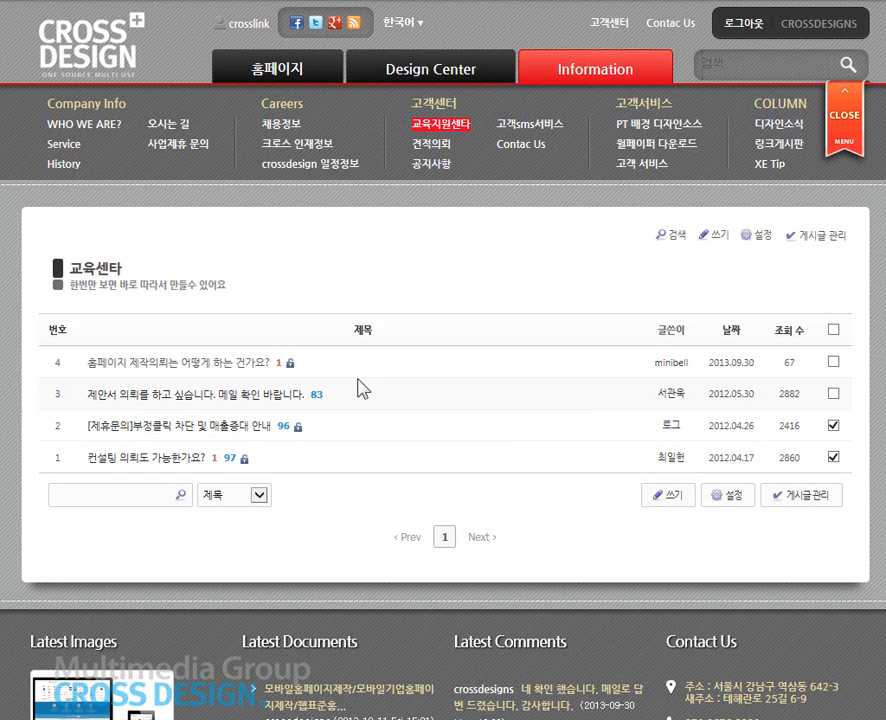
left_click(180, 363)
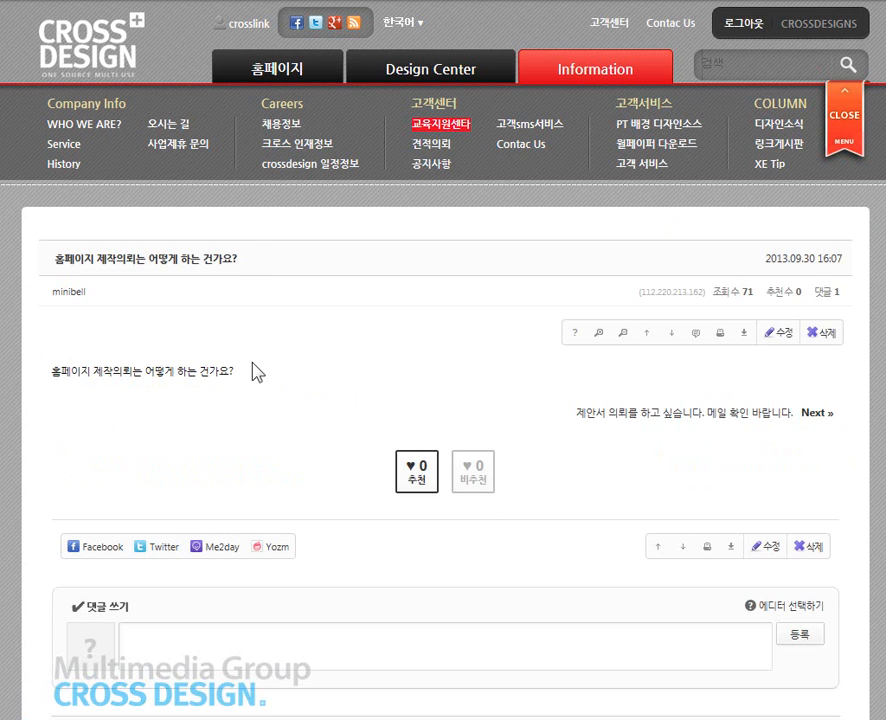
scroll(380, 334, "down", 3)
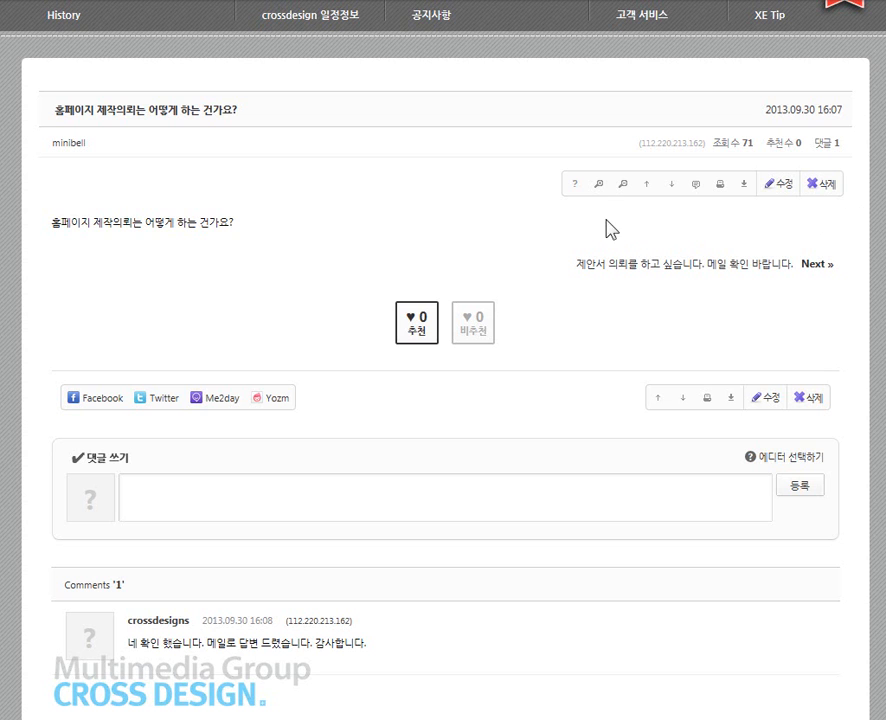
Check the post's shortcut help, then enlarge its text and reduce it again
mouse_move(577, 186)
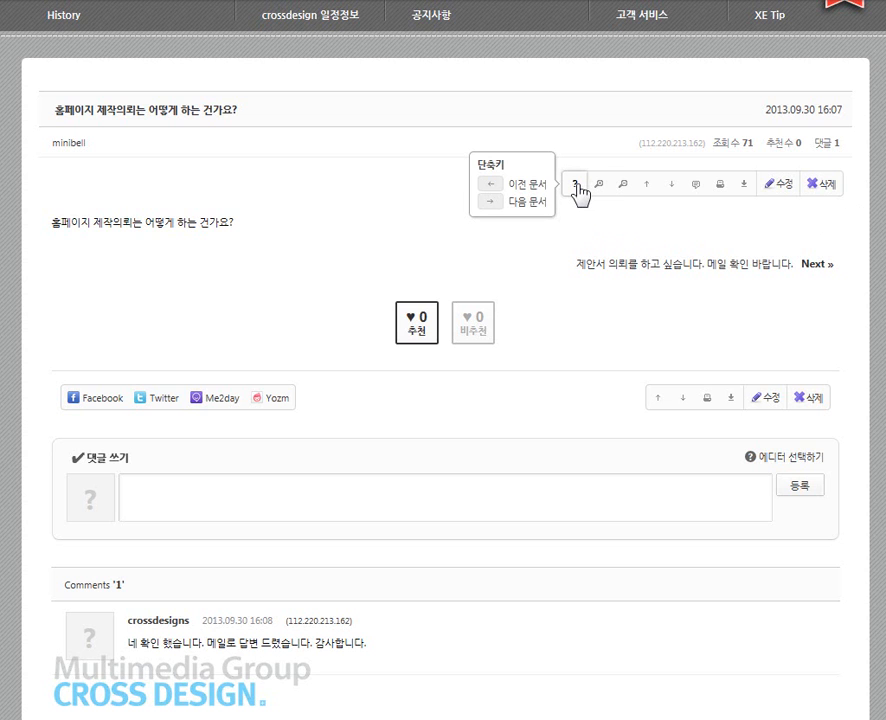
left_click(598, 186)
left_click(598, 186)
left_click(621, 186)
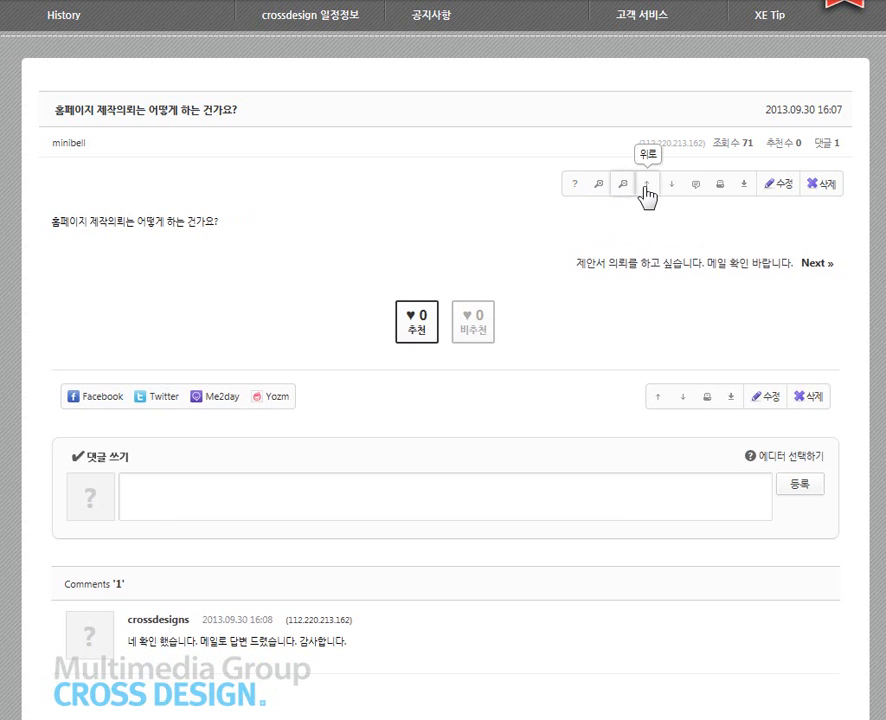
Try the post's jump controls for the page top, the post list and the comments, then return to the post
left_click(646, 188)
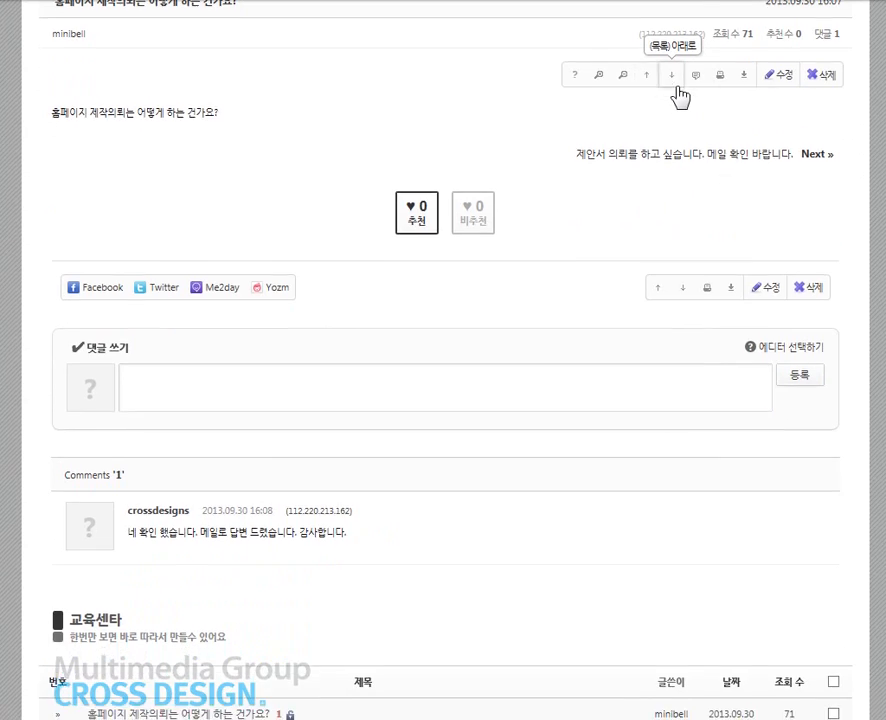
left_click(674, 78)
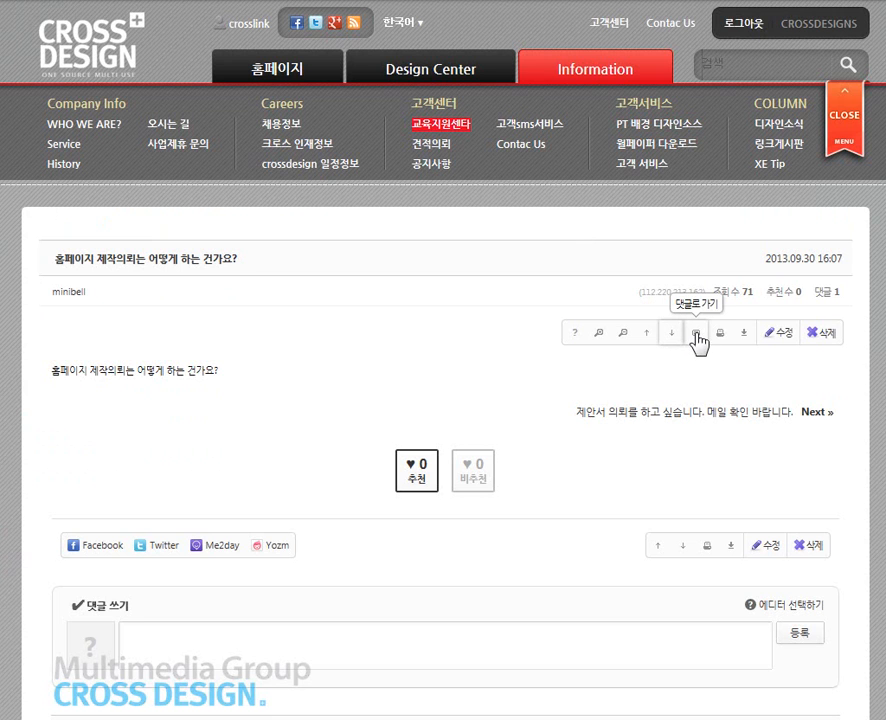
left_click(697, 336)
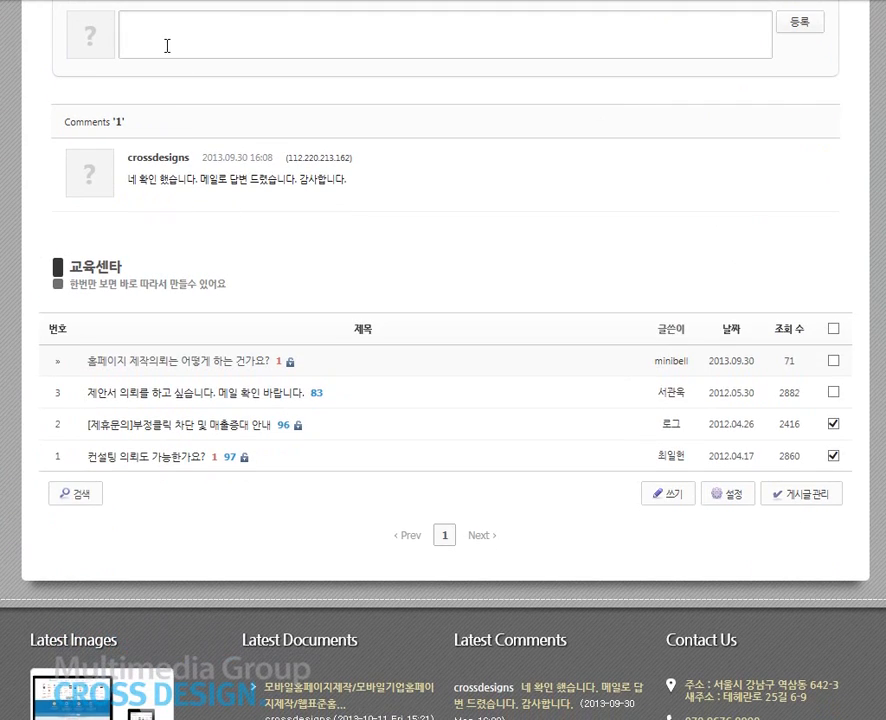
left_click(167, 44)
scroll(598, 249, "up", 6)
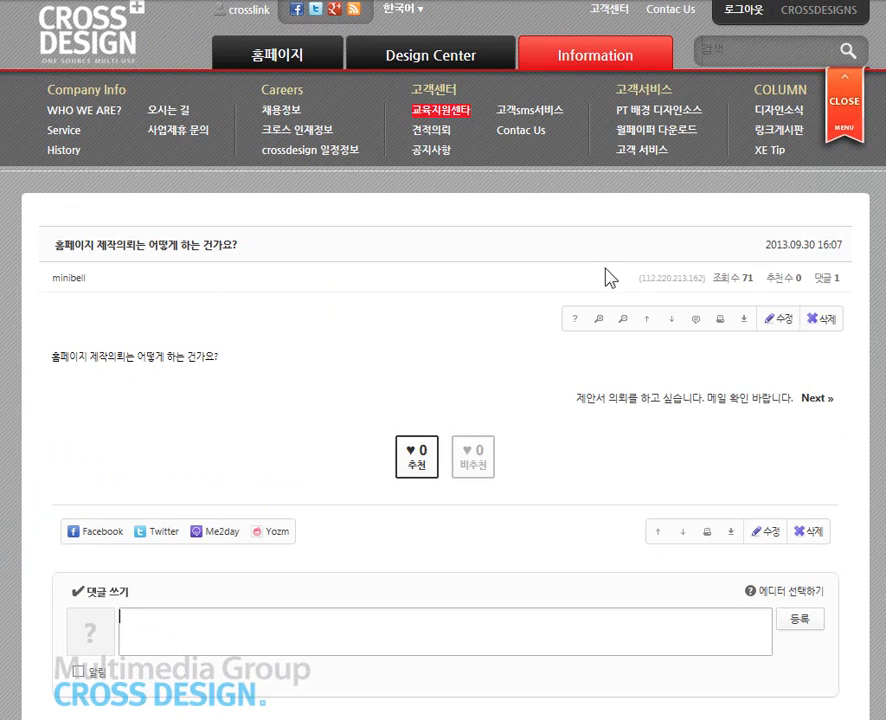
Examine the post's additional actions such as 추천, 신고, 스크랩 and 인쇄, along with its body text and recommendation controls
left_click(744, 325)
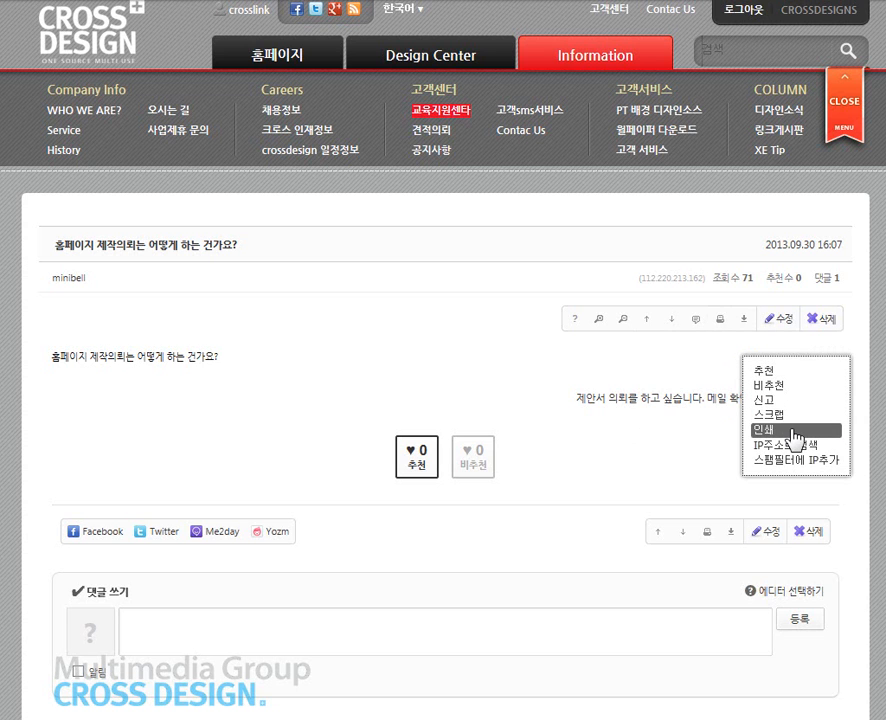
left_click(642, 449)
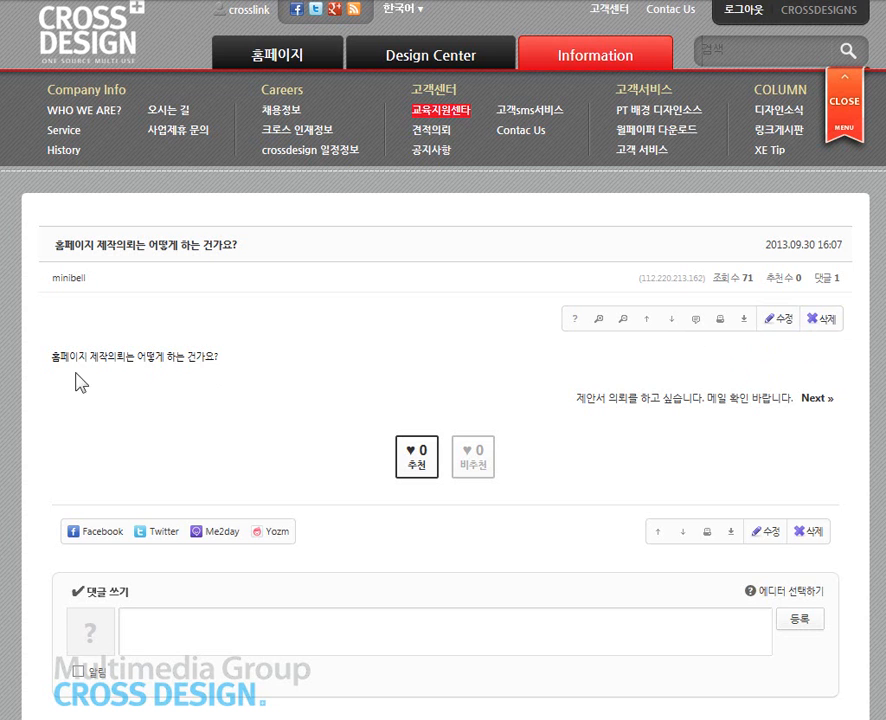
left_click_drag(51, 357, 255, 357)
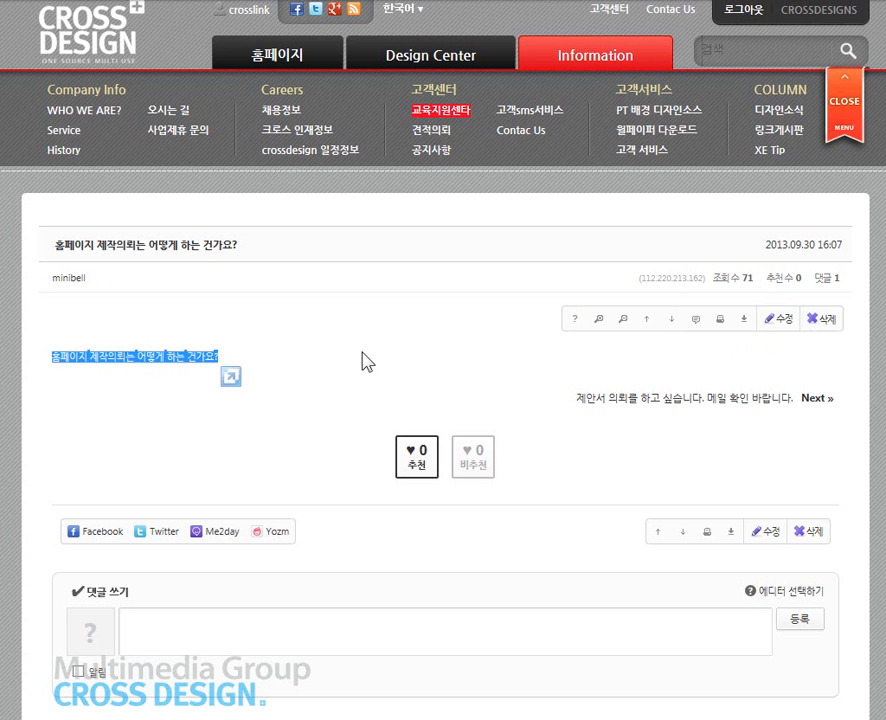
left_click(390, 366)
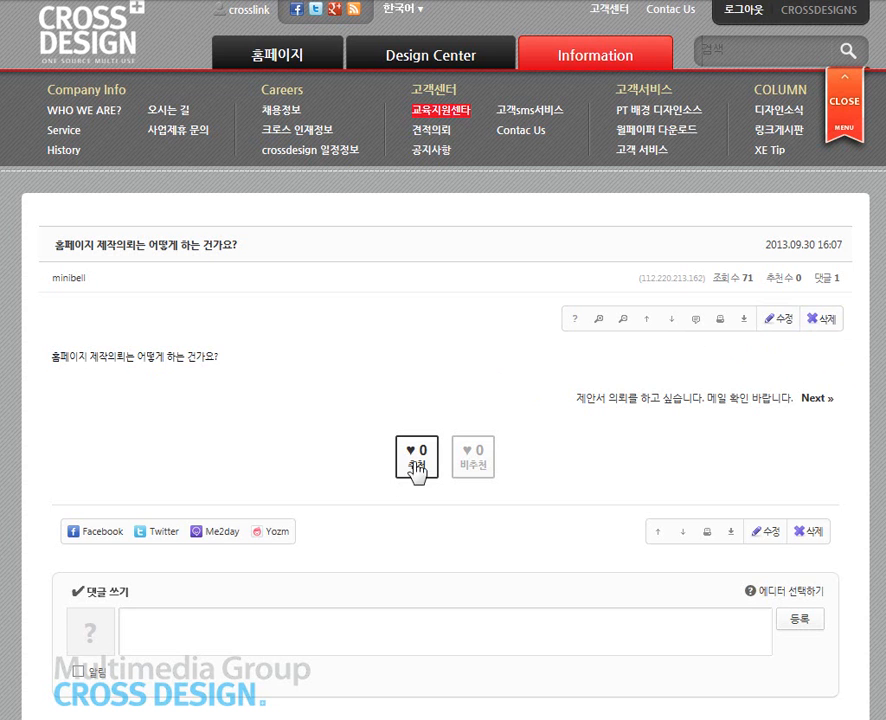
left_click(415, 462)
left_click(504, 362)
left_click_drag(325, 360, 84, 360)
left_click(453, 356)
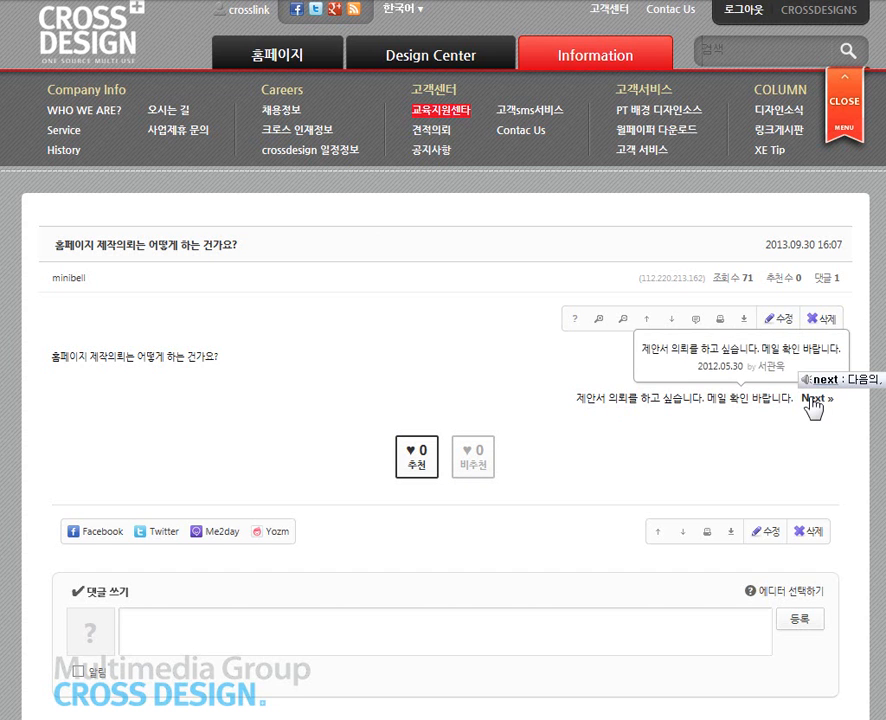
Examine the social sharing links and the comment form below the post
scroll(330, 400, "down", 3)
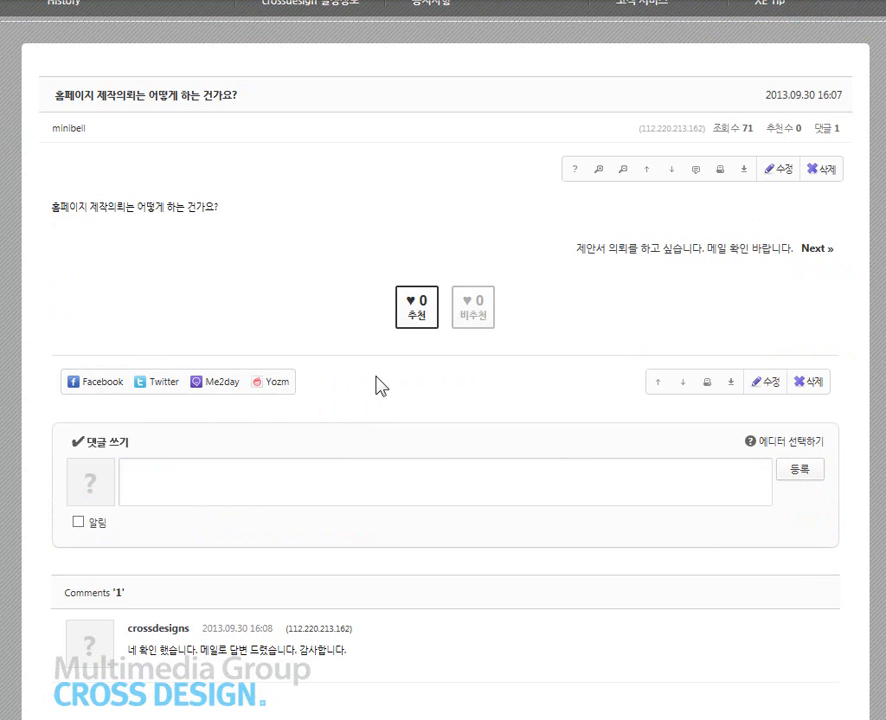
scroll(378, 380, "down", 1)
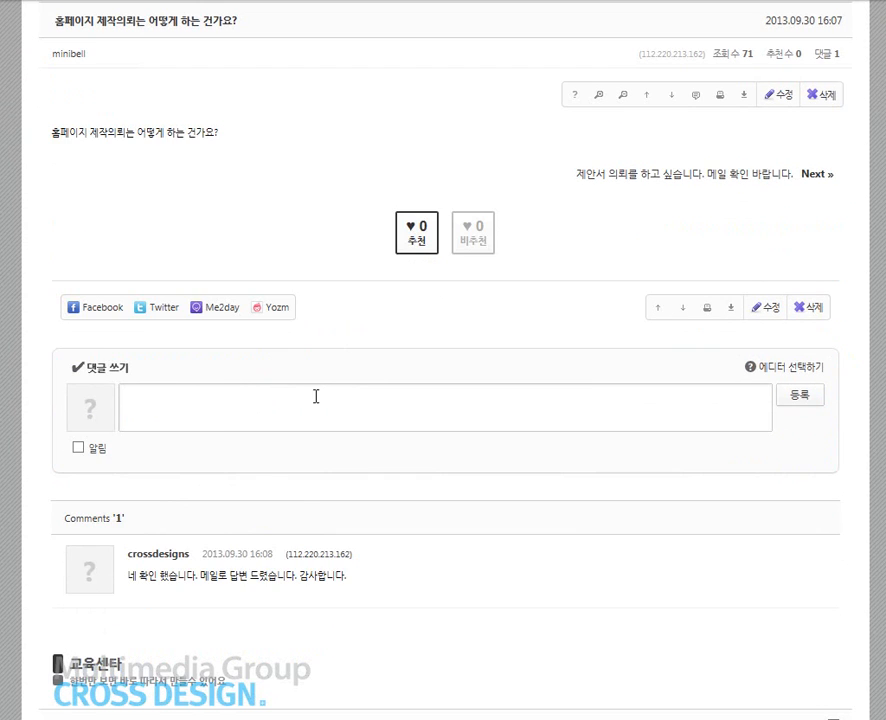
left_click(196, 412)
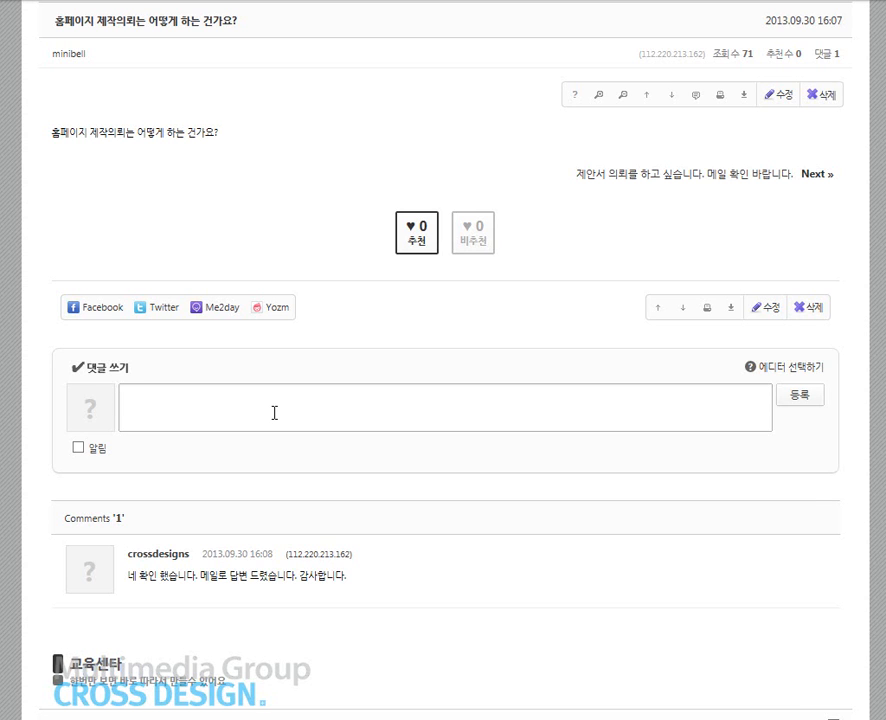
scroll(274, 412, "up", 1)
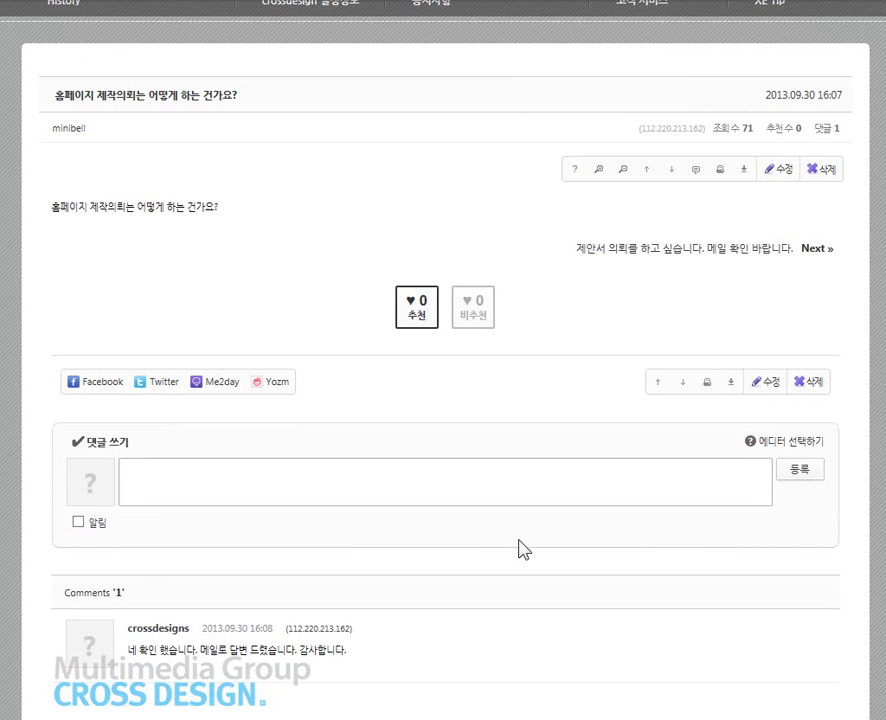
Start a new post in the 교육센타 board and title it "테스트합니다."
scroll(519, 548, "down", 3)
scroll(545, 462, "down", 3)
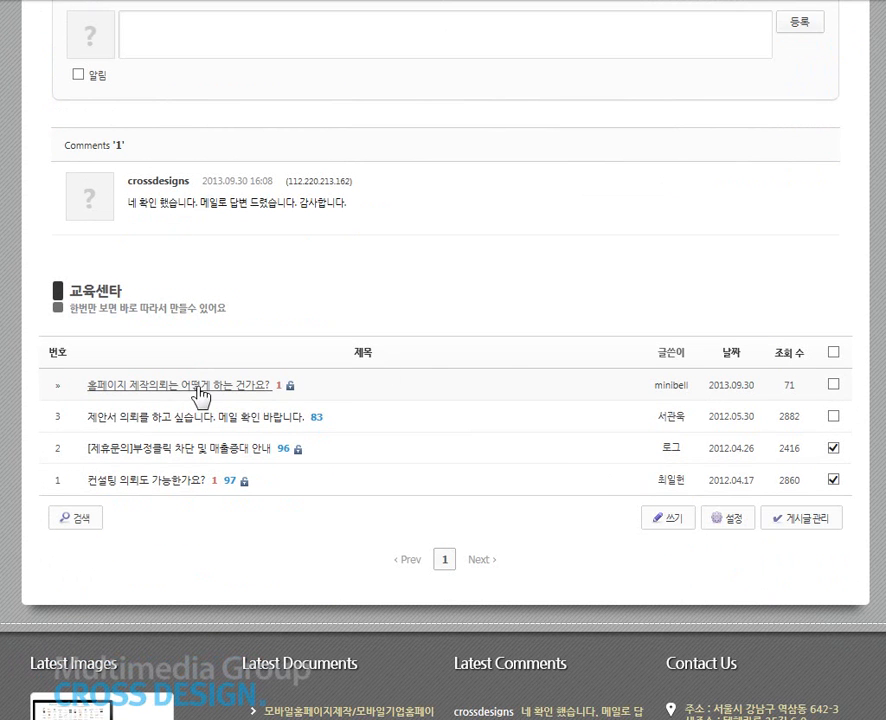
scroll(603, 283, "down", 1)
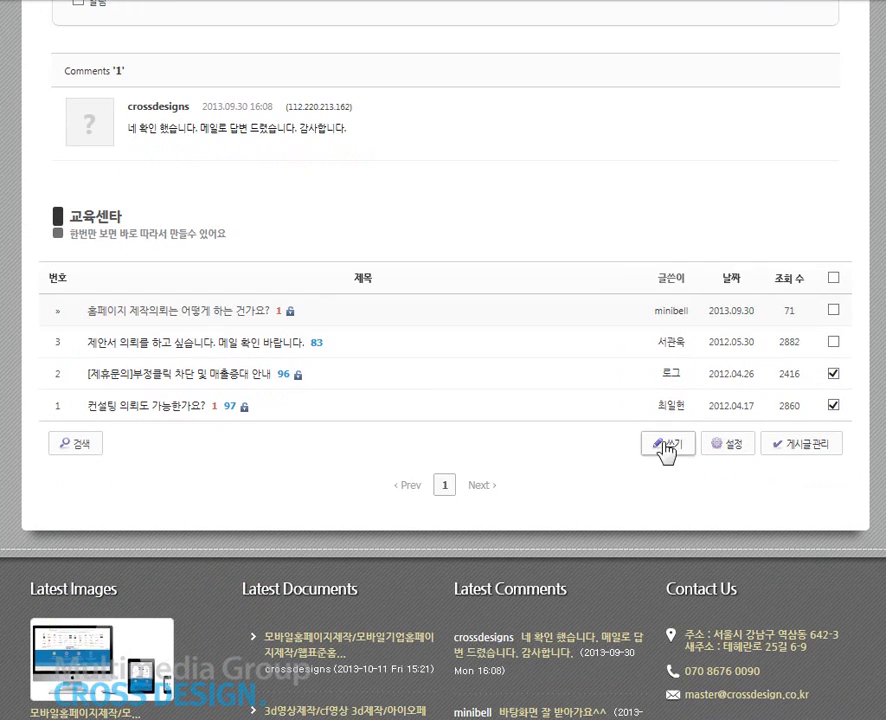
left_click(665, 442)
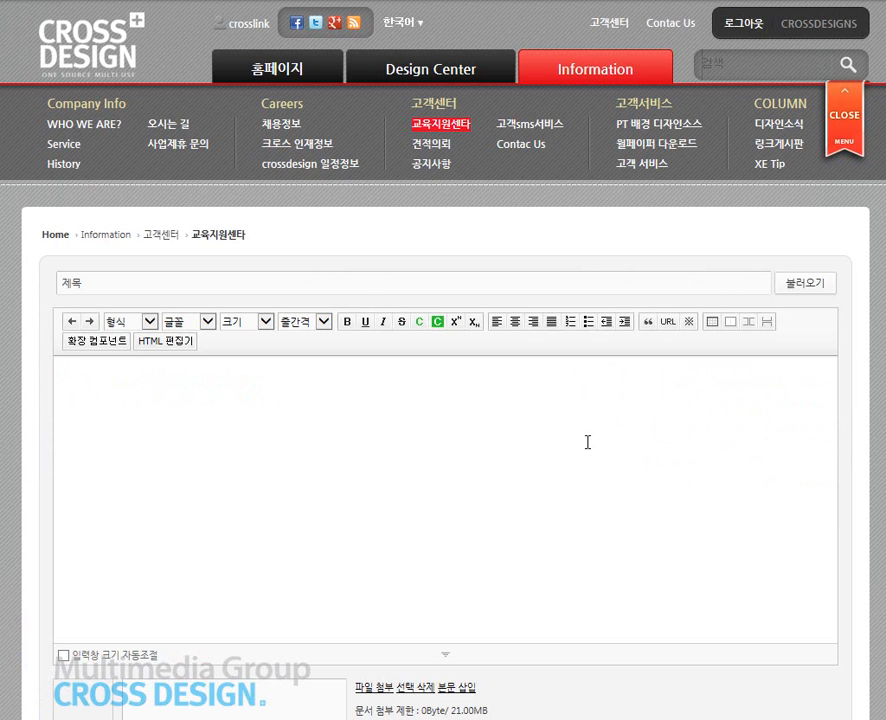
left_click(104, 286)
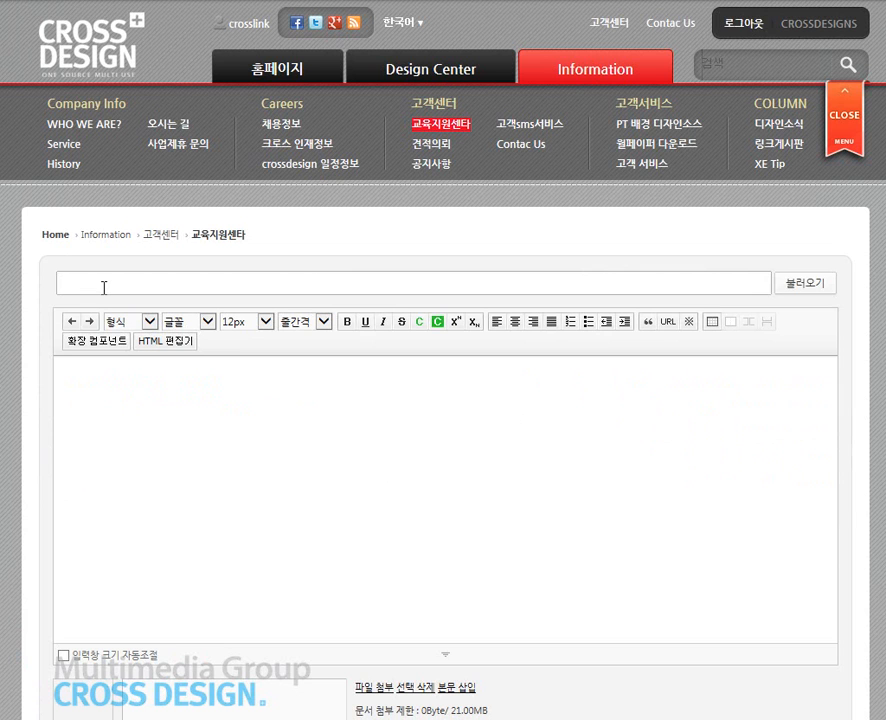
type("테스트합니다.")
Enter "내용부분입니다." as the body text of the new post
left_click(126, 400)
type("내")
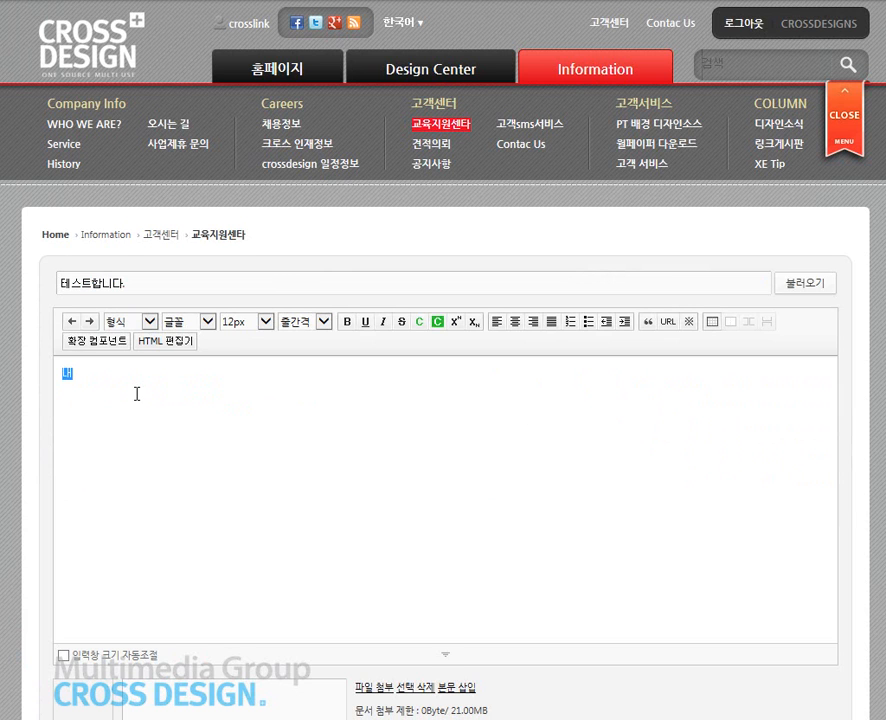
type("용부분입니다.")
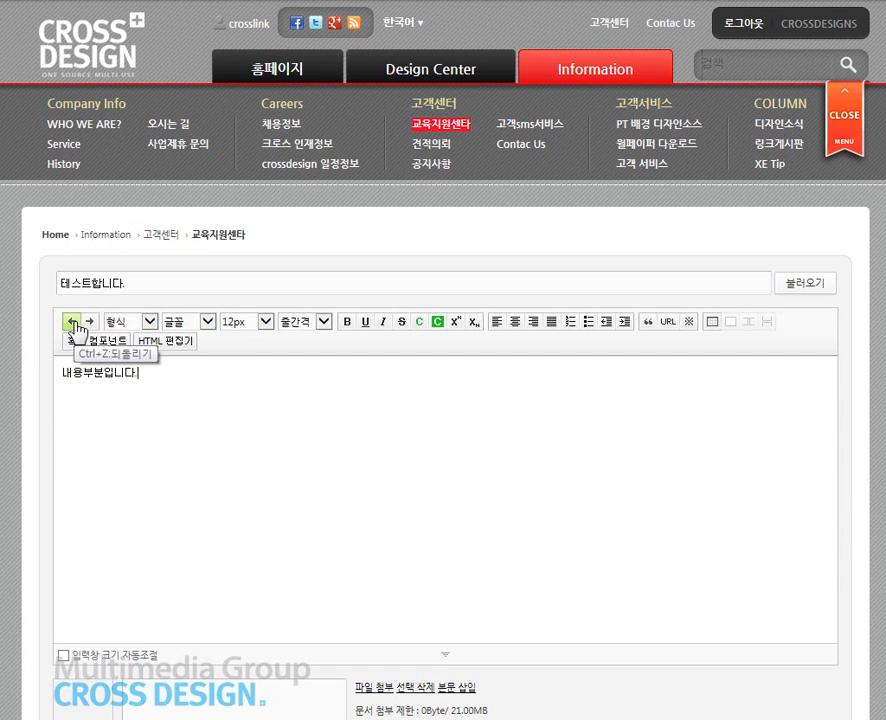
Undo and redo the body text entry, then add "두번째 내용입니다." after the first sentence
left_click(74, 323)
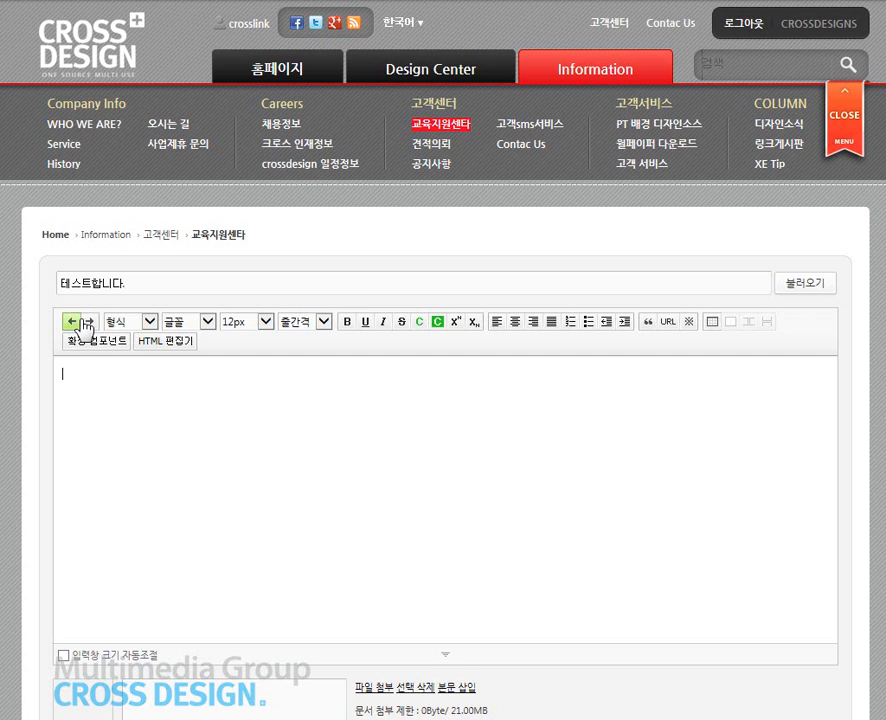
left_click(86, 323)
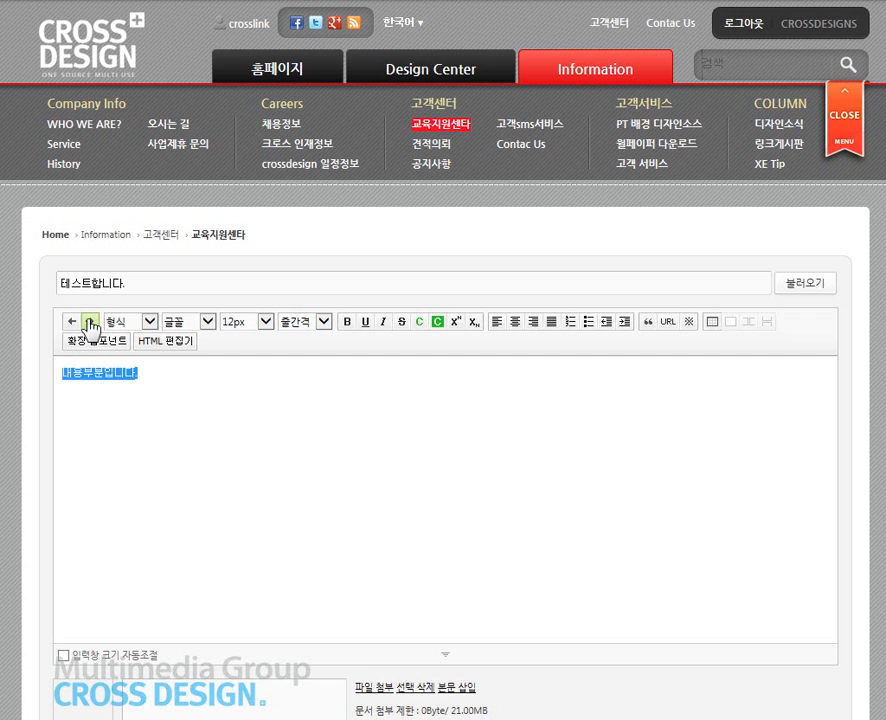
left_click(168, 376)
type("두번째 내용입니다.")
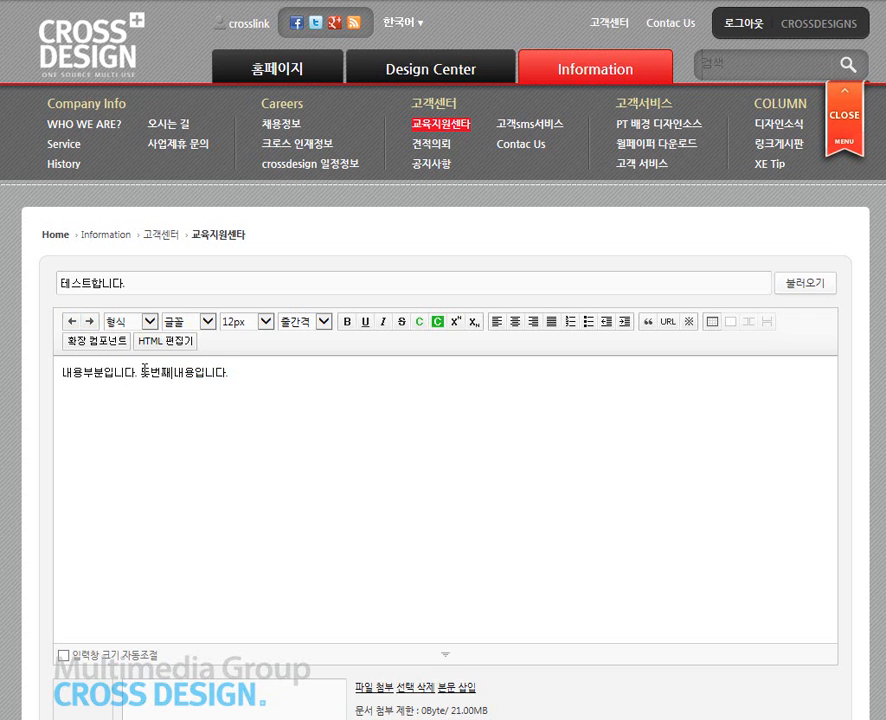
Undo the whole body text entry and redo it to restore both sentences
left_click(71, 321)
left_click(71, 321)
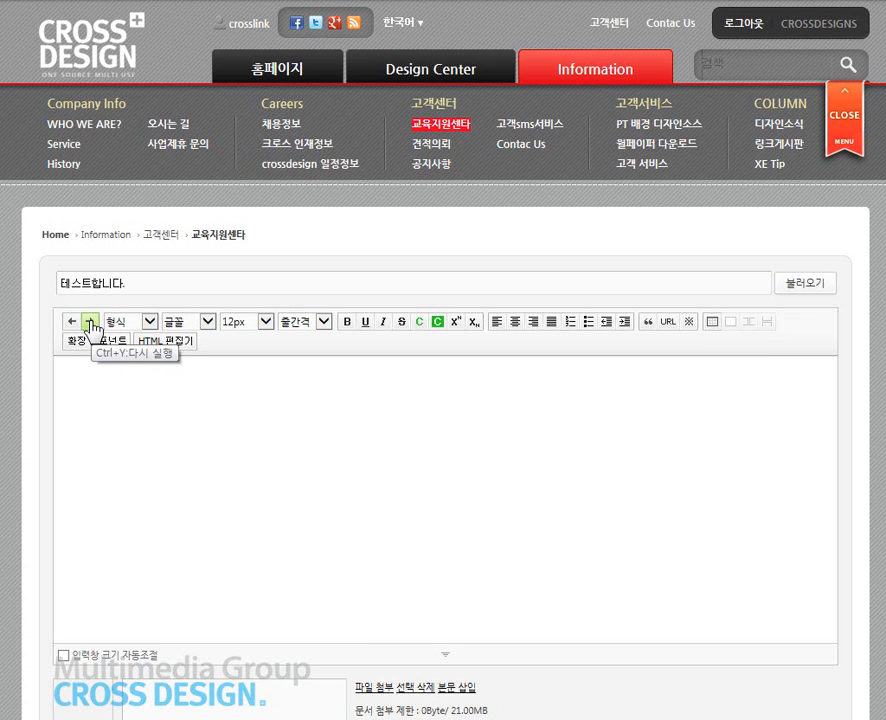
left_click(90, 323)
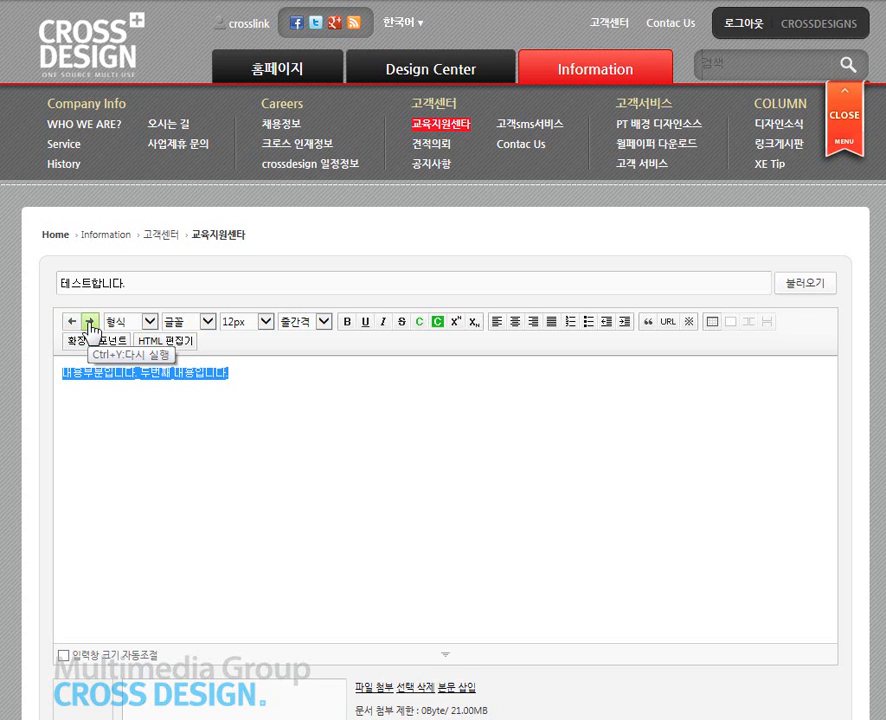
left_click(185, 372)
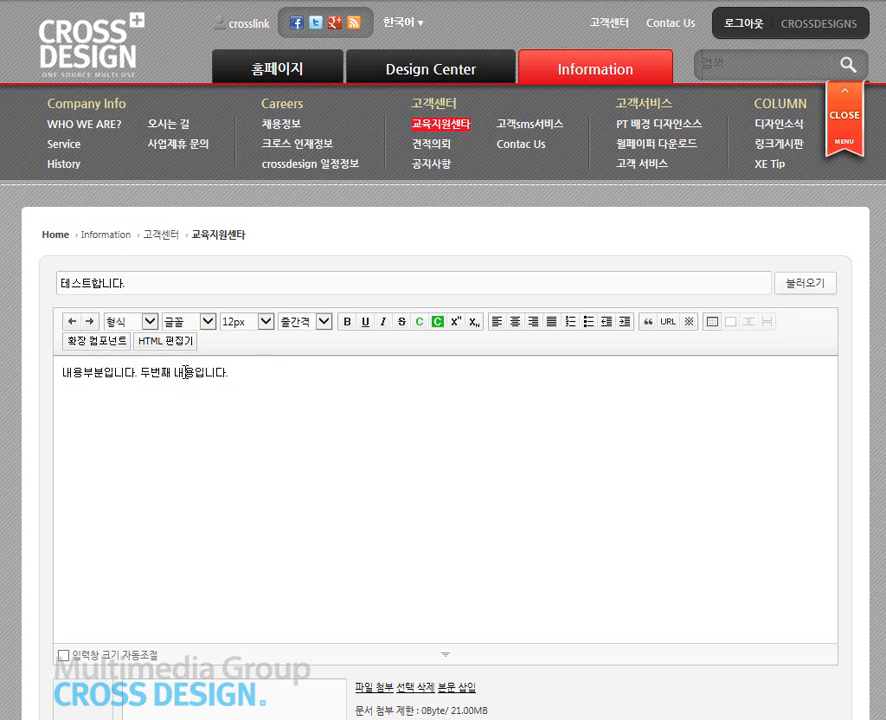
Format the body line "내용부분입니다. 두번째 내용입니다." as a 제목 1 heading
left_click(141, 322)
left_click(141, 322)
left_click_drag(140, 372, 62, 372)
left_click(150, 322)
left_click(140, 336)
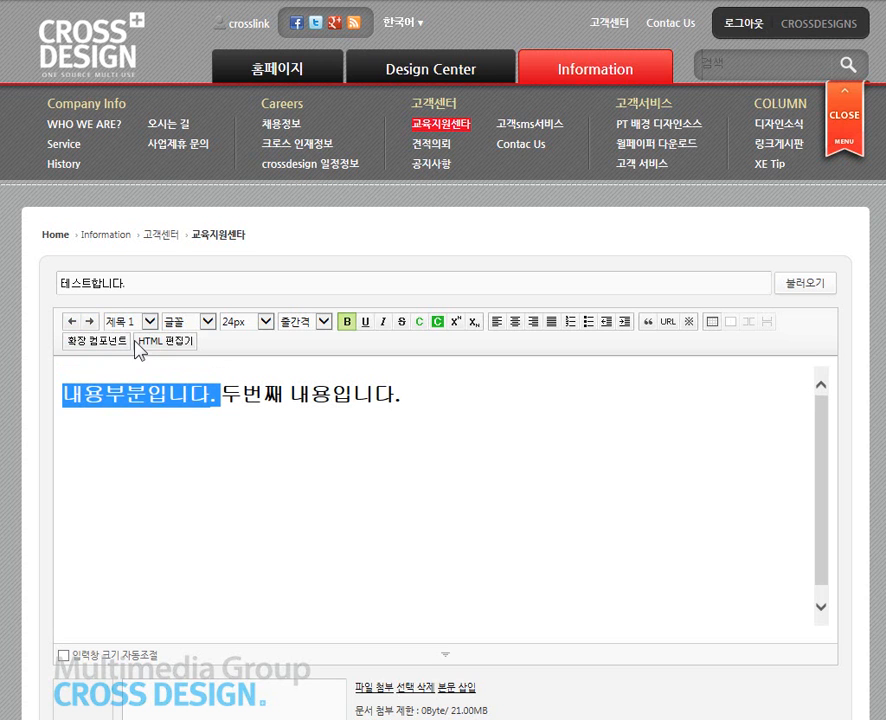
left_click(229, 396)
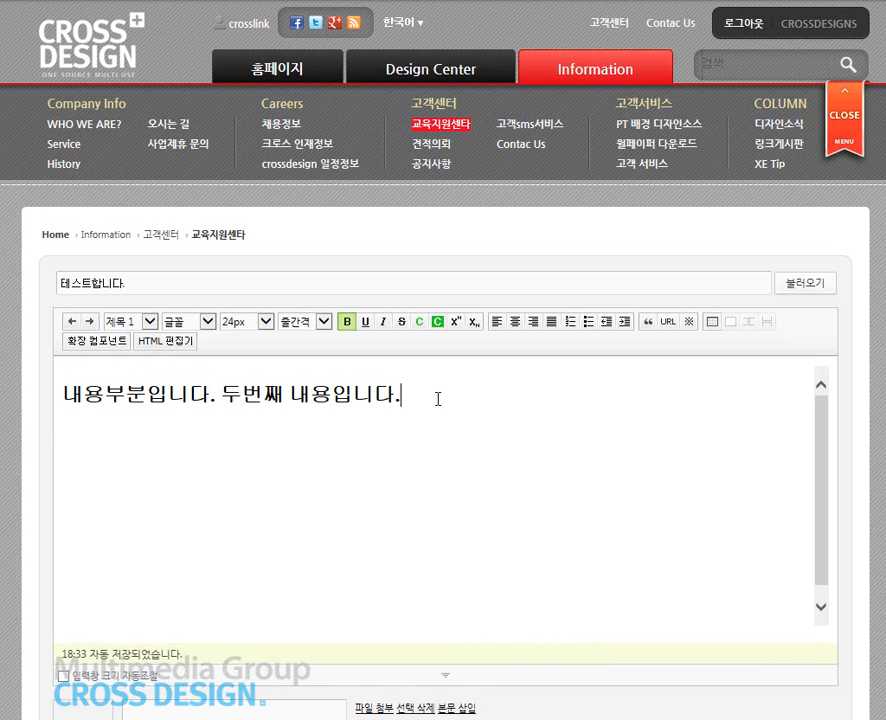
Enter "이곳은 본문입니다." as a normal text line below the heading
left_click(87, 445)
type("이곳")
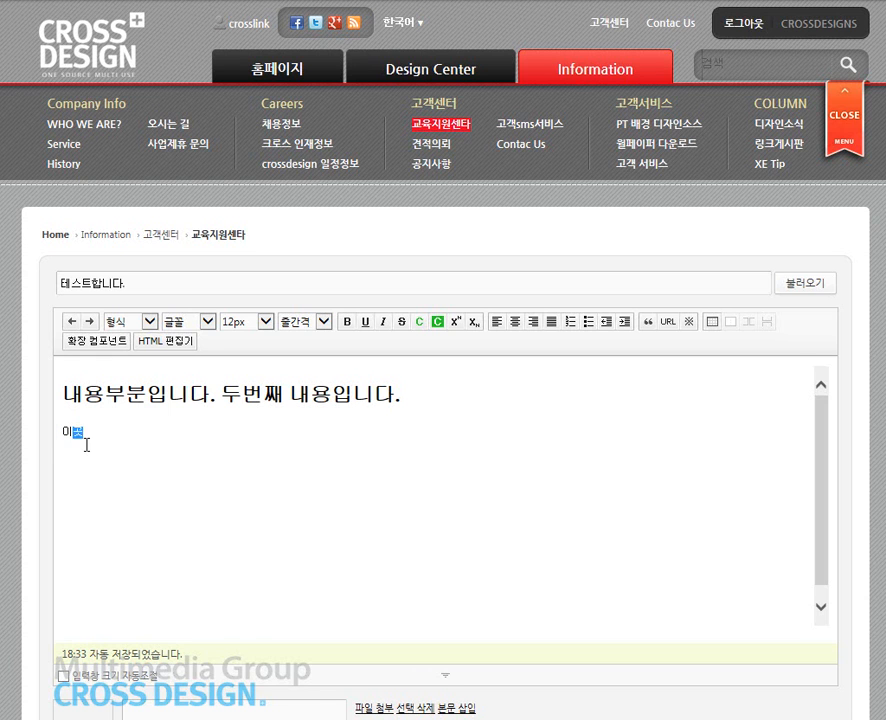
type("은 본문입니다.")
Place the cursor in the heading line and review the list of available fonts without choosing one
mouse_move(70, 395)
left_mouse_down()
mouse_move(414, 394)
mouse_move(62, 395)
left_mouse_up()
left_click(429, 397)
left_click(168, 405)
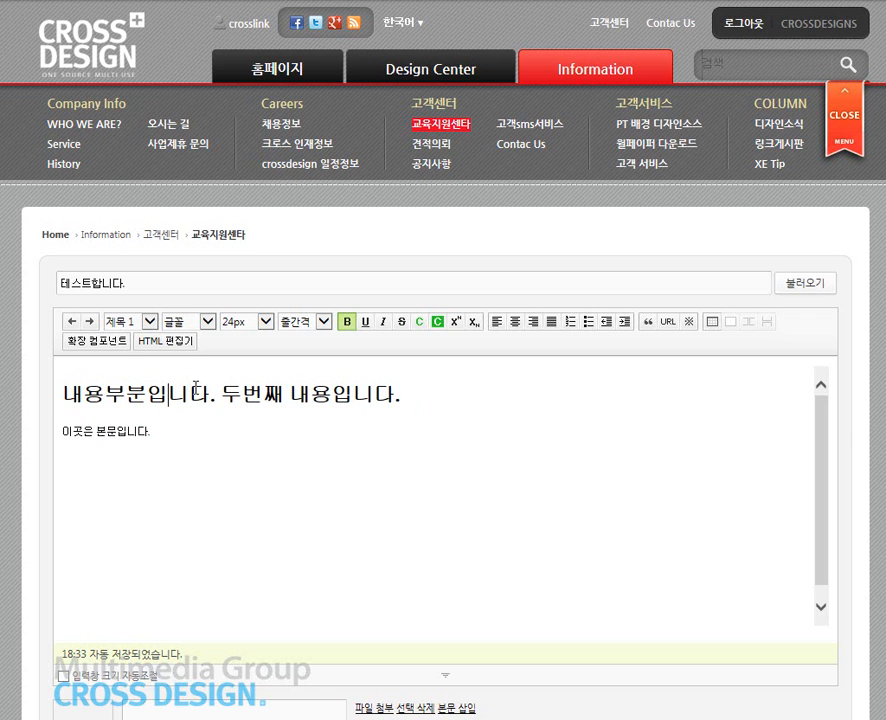
left_click(208, 322)
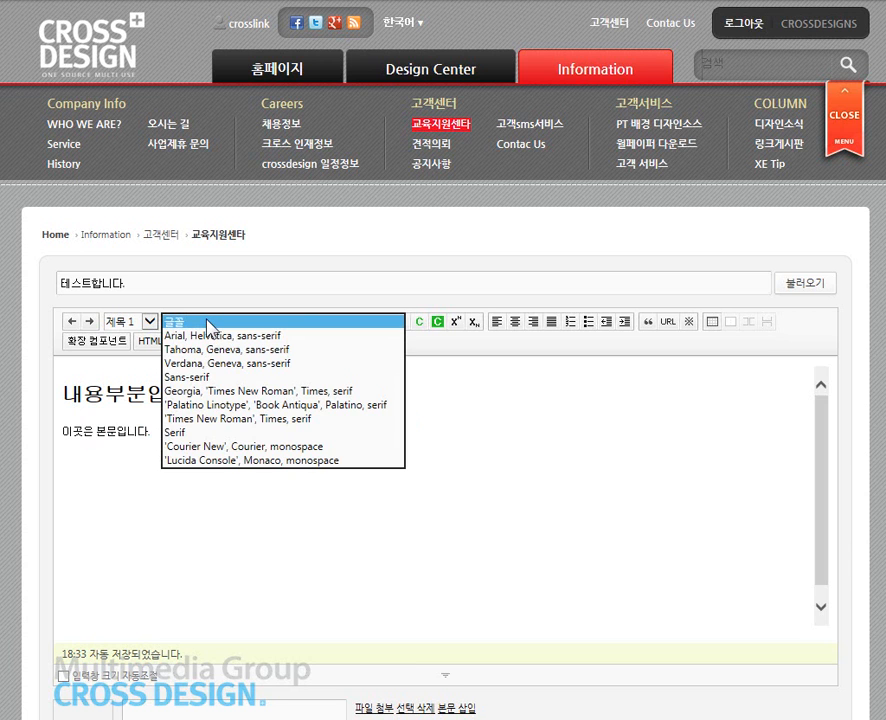
left_click(208, 323)
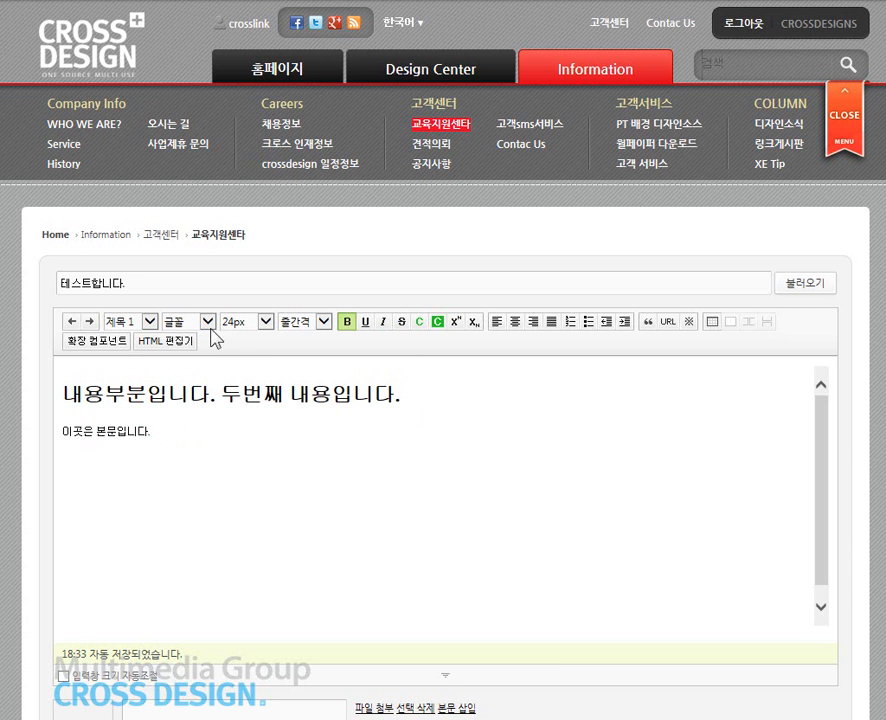
Set the font size of the line "이곳은 본문입니다." to 18px
left_click(197, 442)
left_click_drag(197, 442, 63, 450)
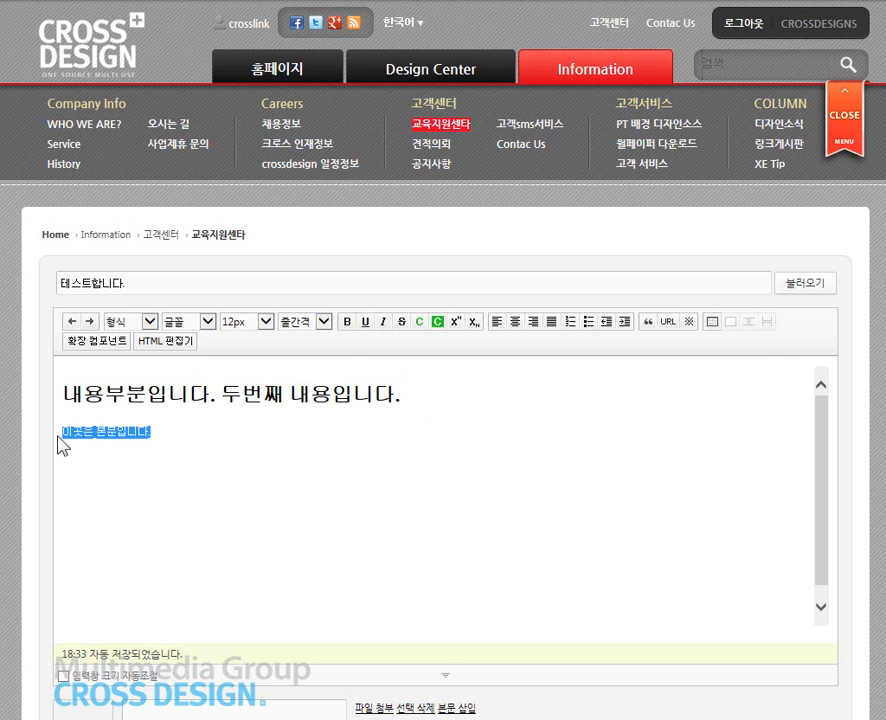
left_click(180, 434)
left_click_drag(180, 434, 52, 434)
left_click(178, 447)
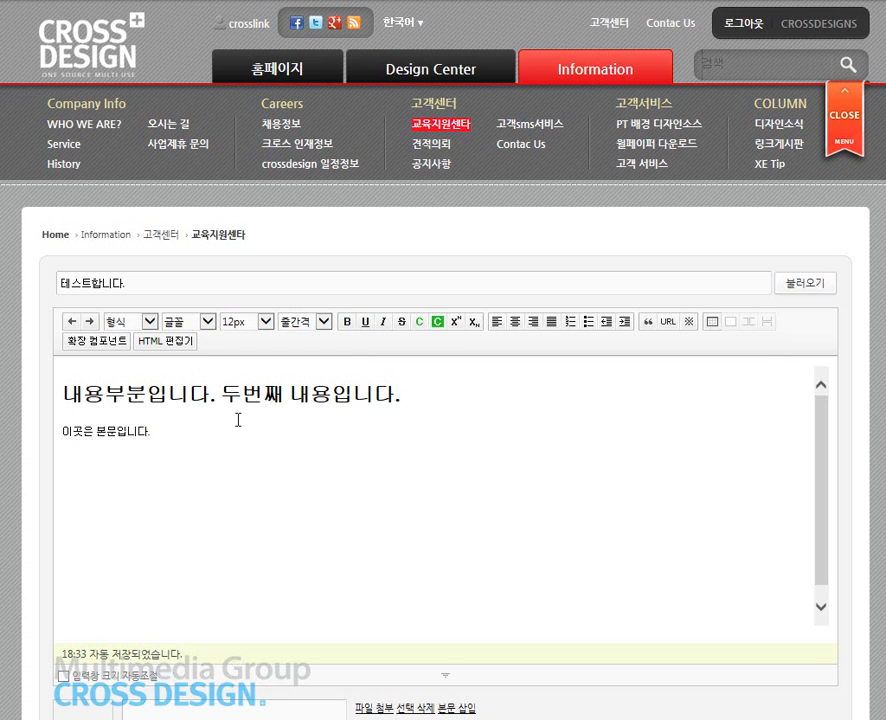
left_click_drag(206, 433, 61, 435)
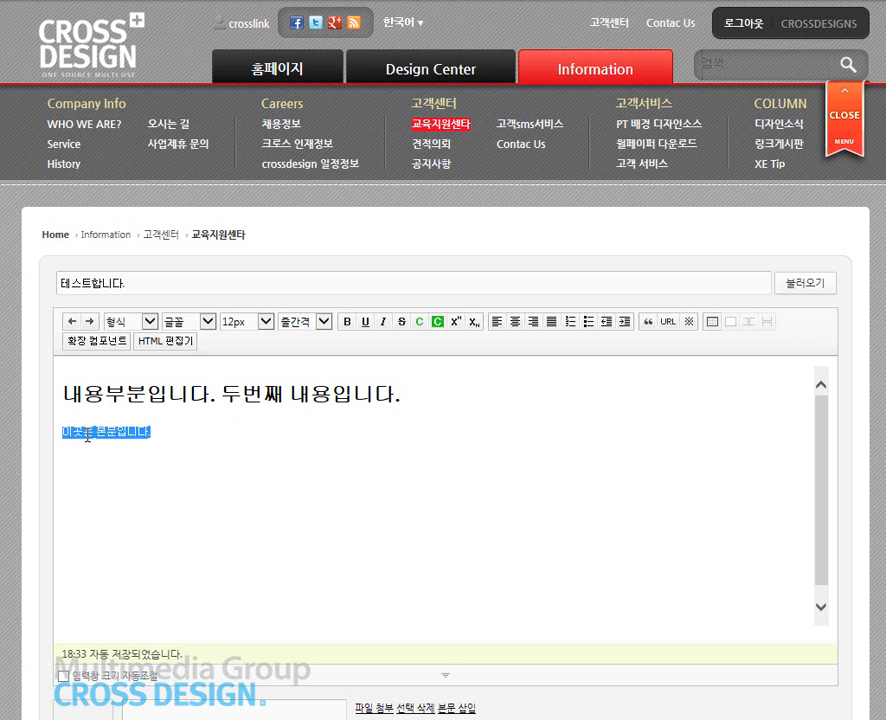
left_click(262, 324)
left_click(256, 381)
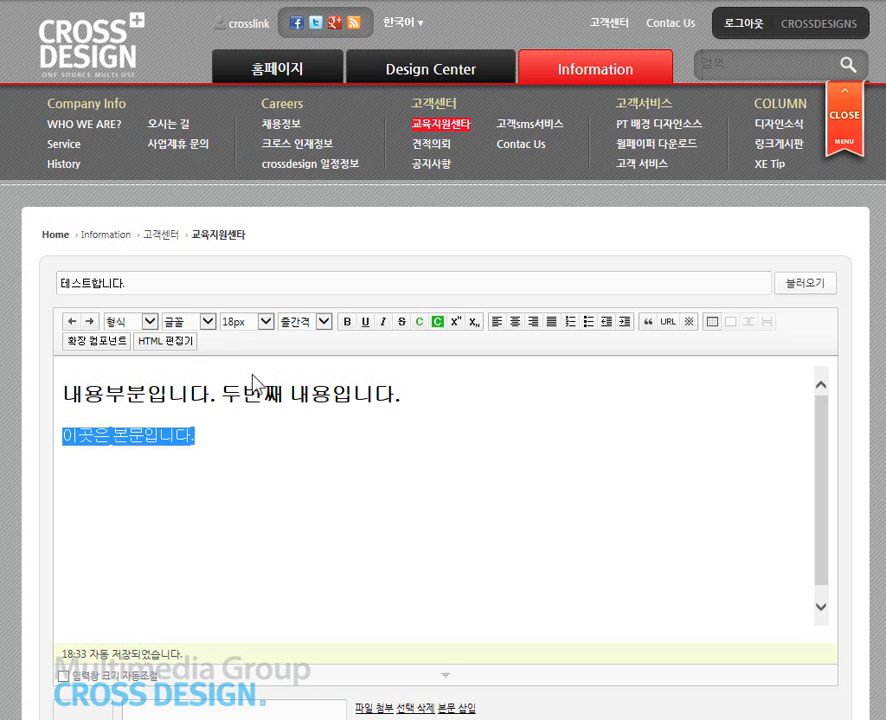
Add a new line reading "줄간격 확인합니다." below "이곳은 본문입니다."
left_click(238, 434)
key("Return")
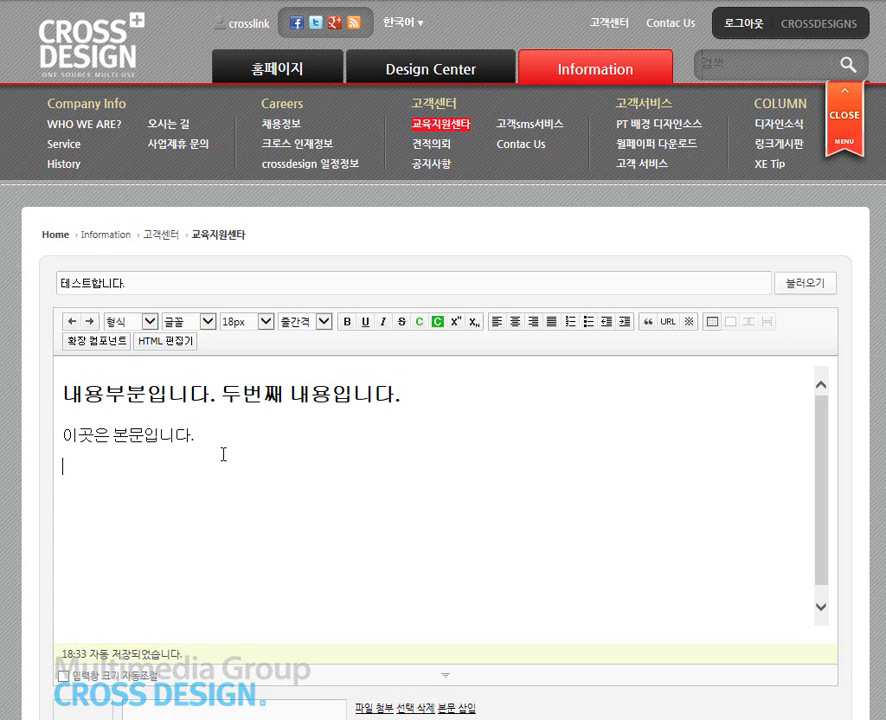
type("오")
key("BackSpace")
key("BackSpace")
type("ㅈ")
type("간격 확")
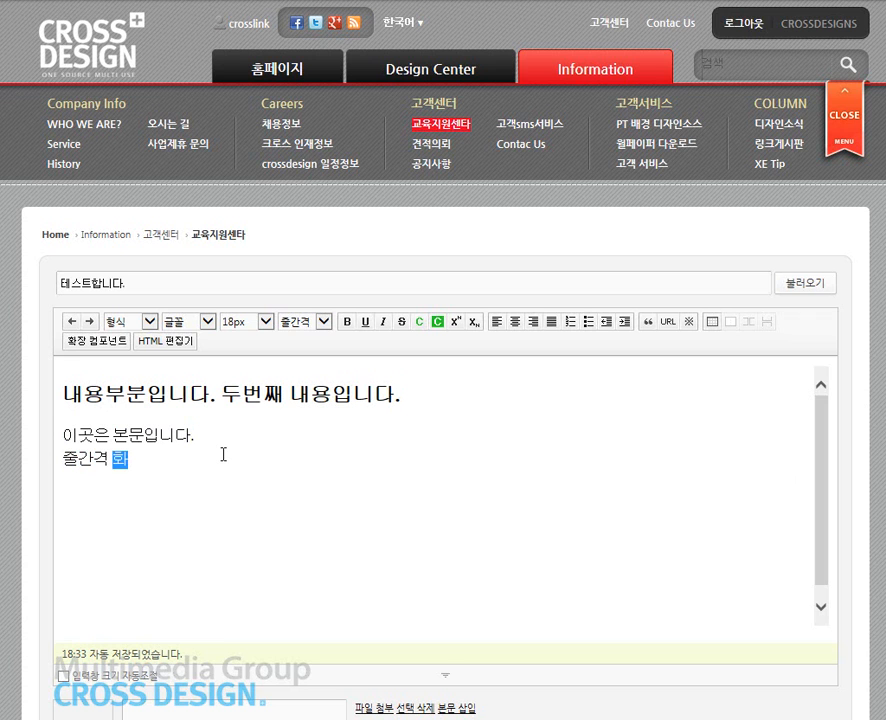
type("인합니다.")
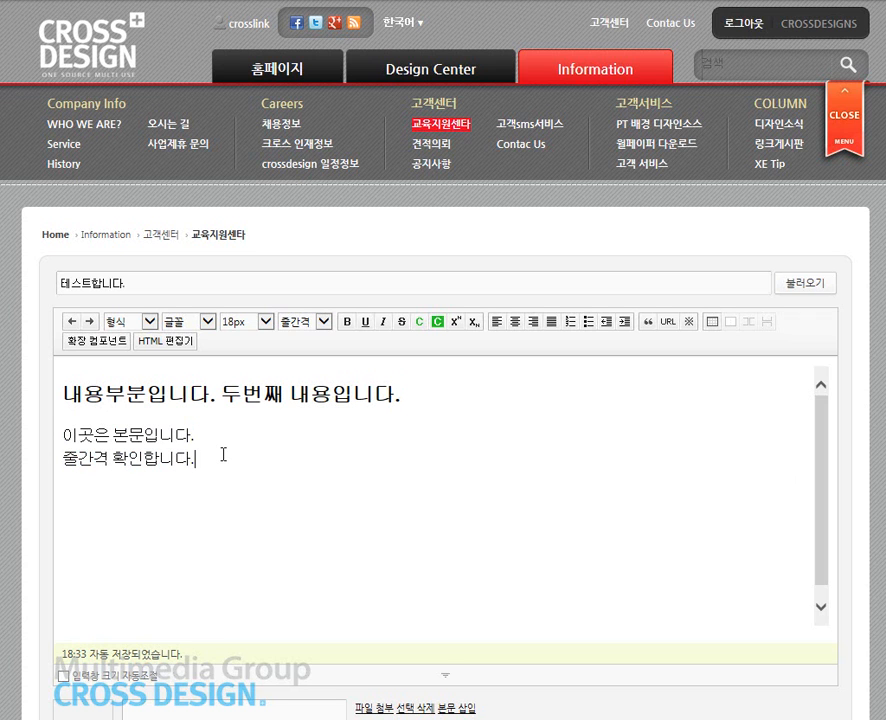
Try line spacings of 160% and 200% on the two text lines below the heading, then set it to 100%
left_click_drag(223, 459, 62, 434)
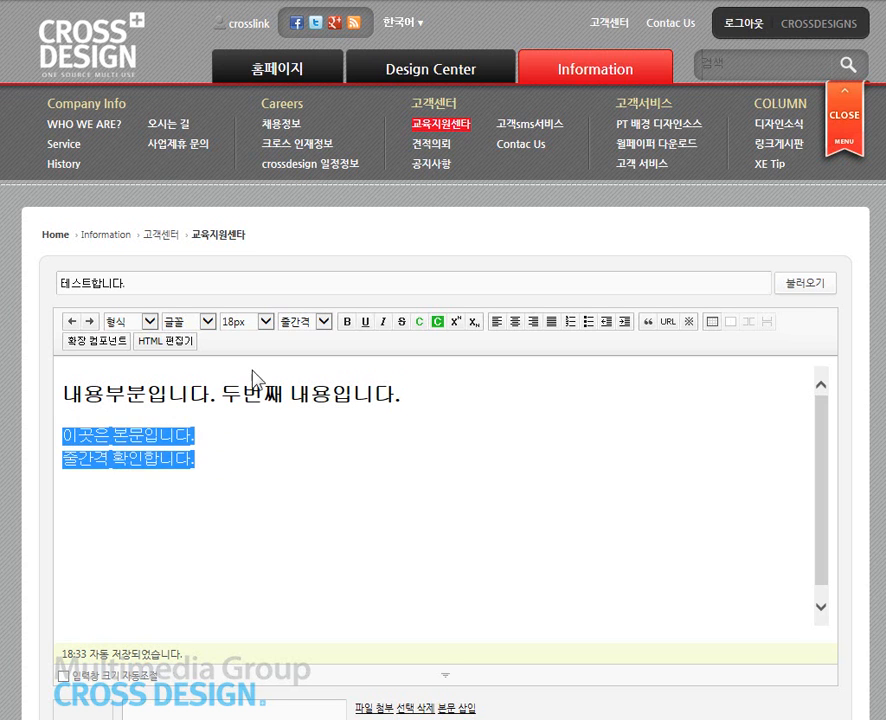
left_click(303, 322)
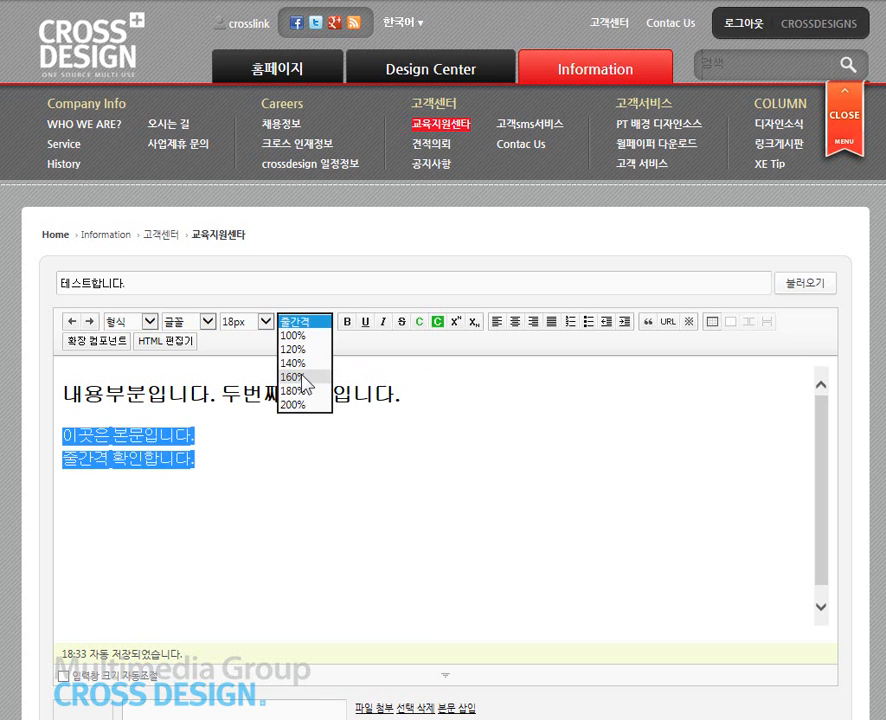
left_click(300, 377)
left_click(313, 330)
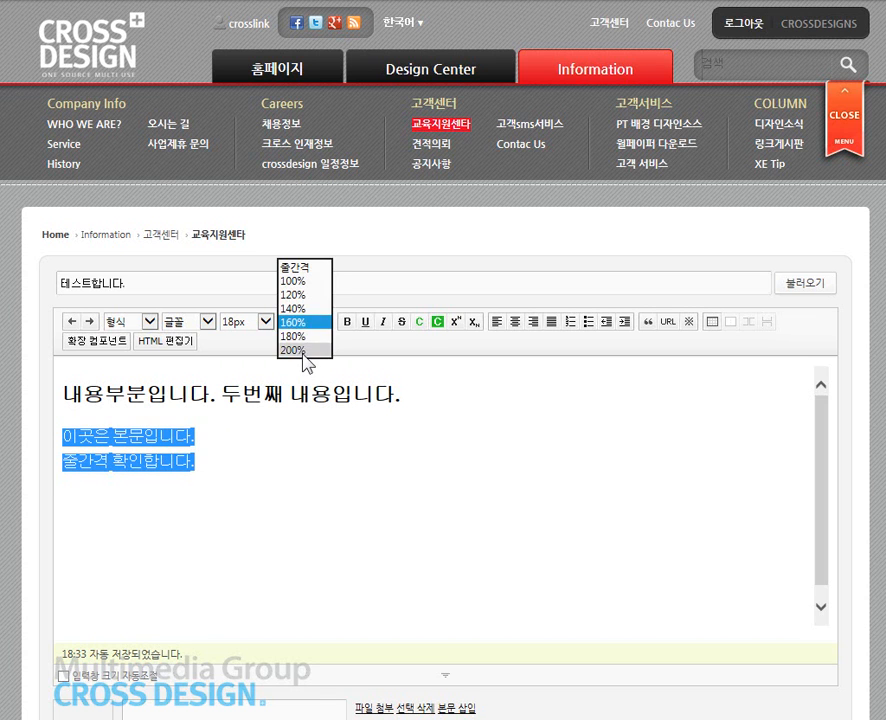
left_click(307, 362)
left_click(313, 330)
left_click(300, 258)
left_click(218, 437)
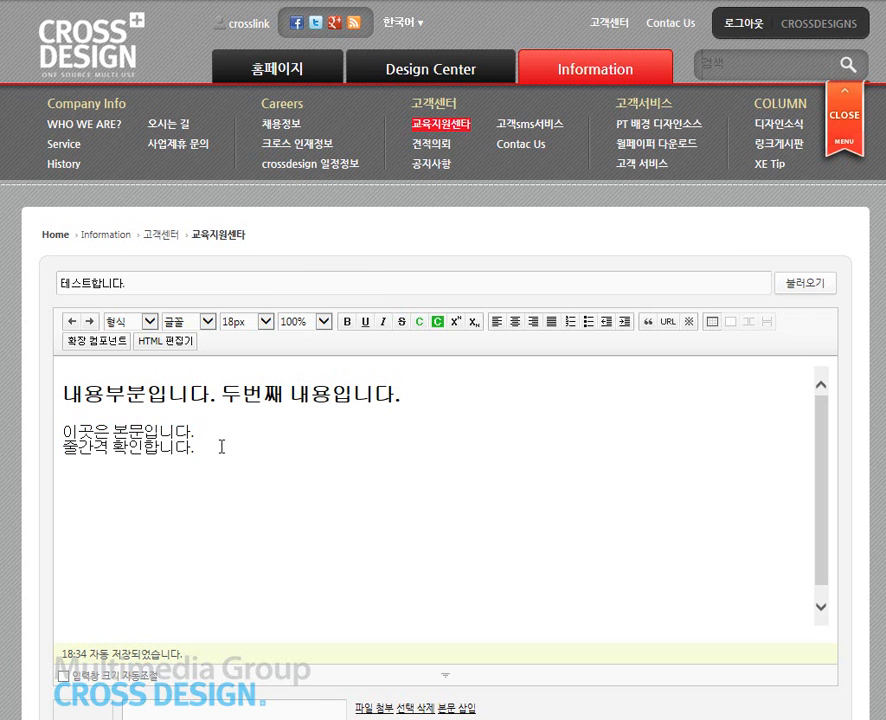
Make the word "줄간격" in the last line bold
double_click(140, 450)
left_click_drag(108, 452, 62, 452)
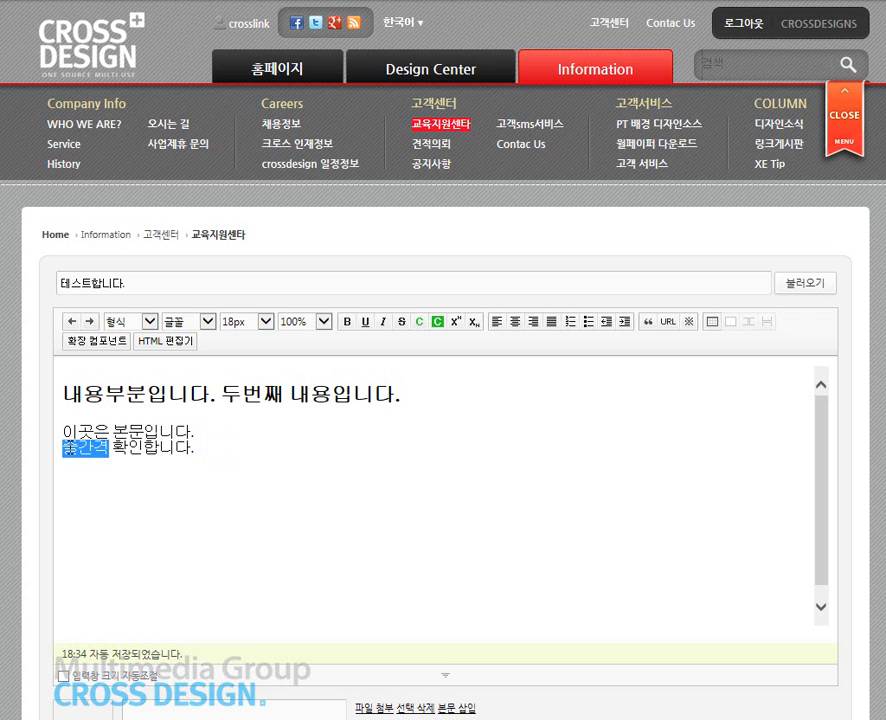
left_click(349, 326)
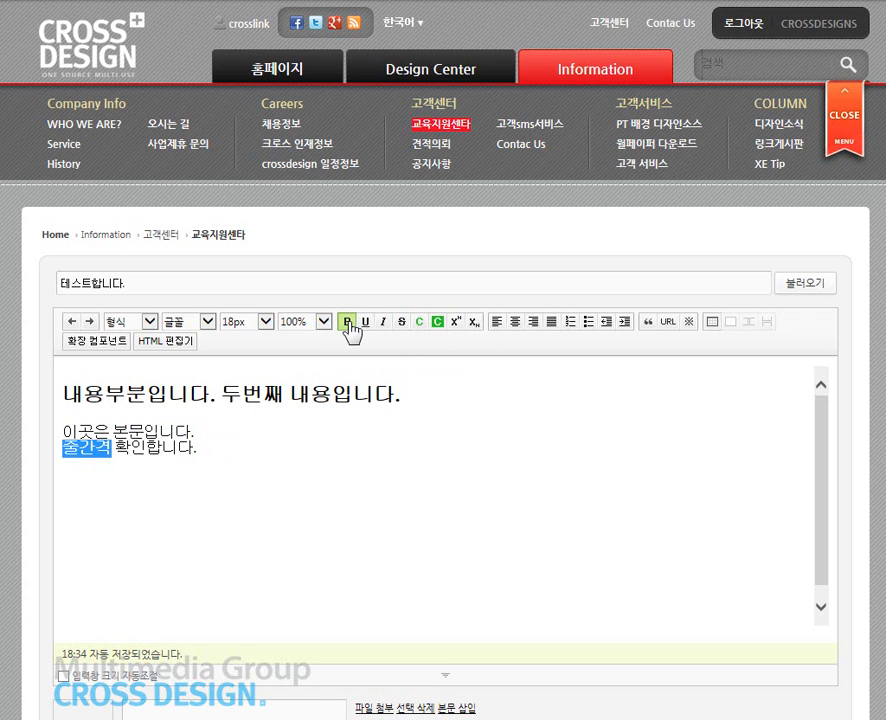
Underline and italicize the word "확인합니다." in the last line
left_click(153, 443)
left_click_drag(133, 449, 224, 458)
left_click(366, 322)
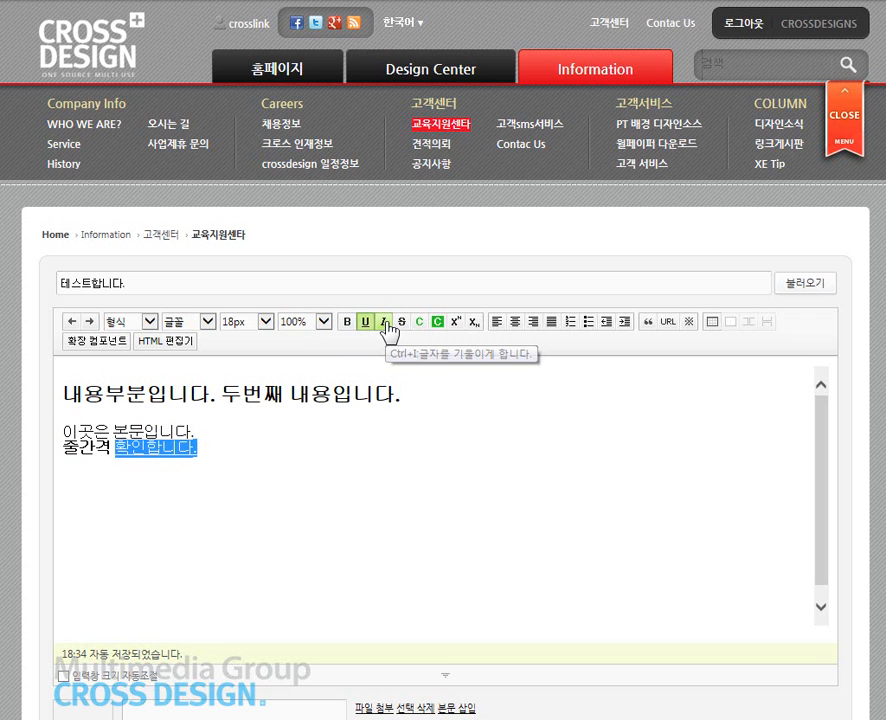
left_click(385, 323)
left_click(241, 439)
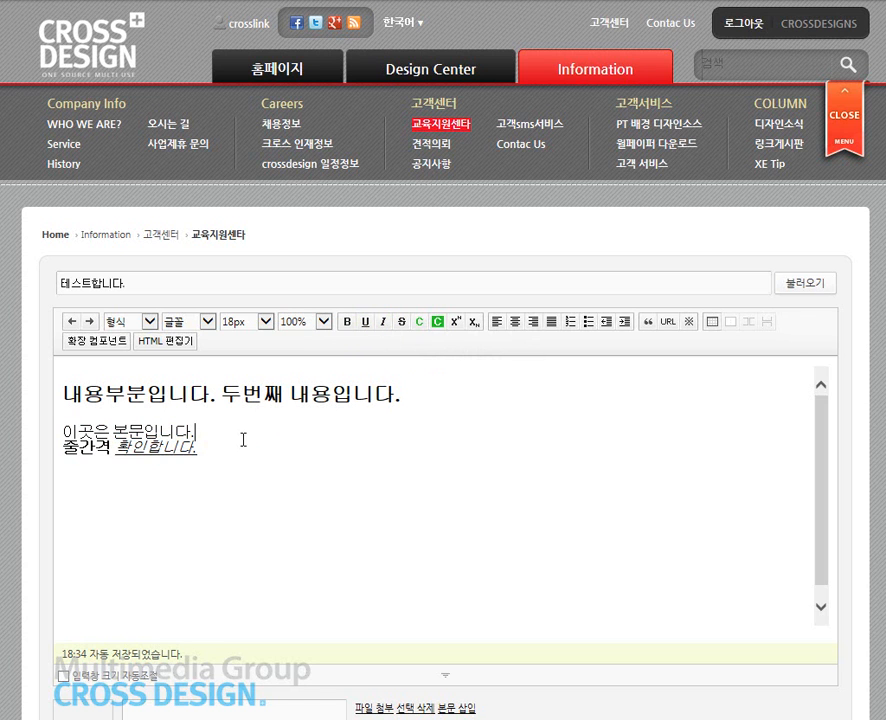
Add a new paragraph reading "가격 2000원" below the last line
left_click_drag(222, 396, 392, 396)
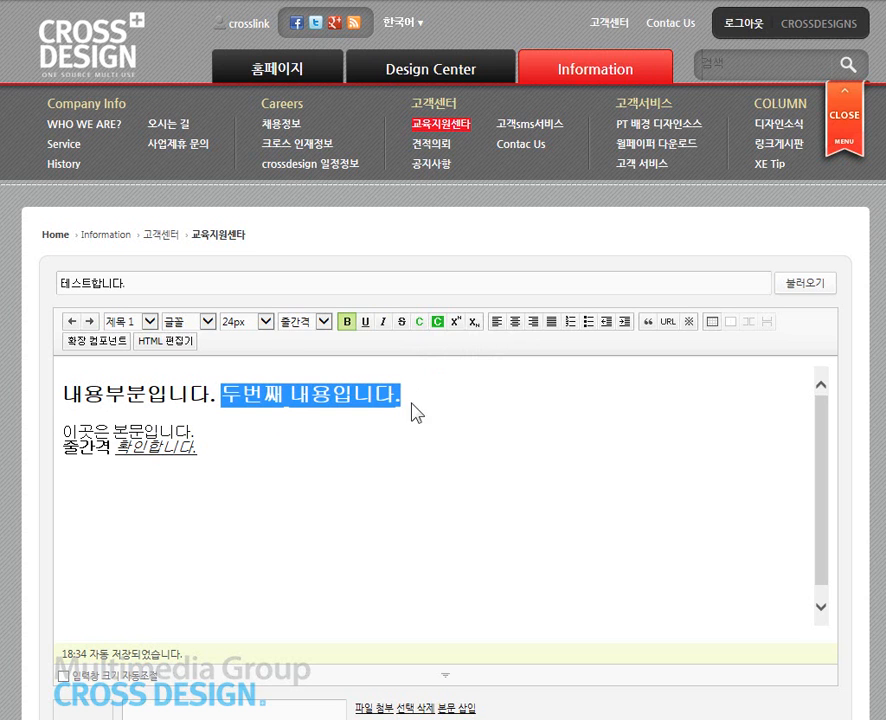
left_click(253, 464)
key("Return")
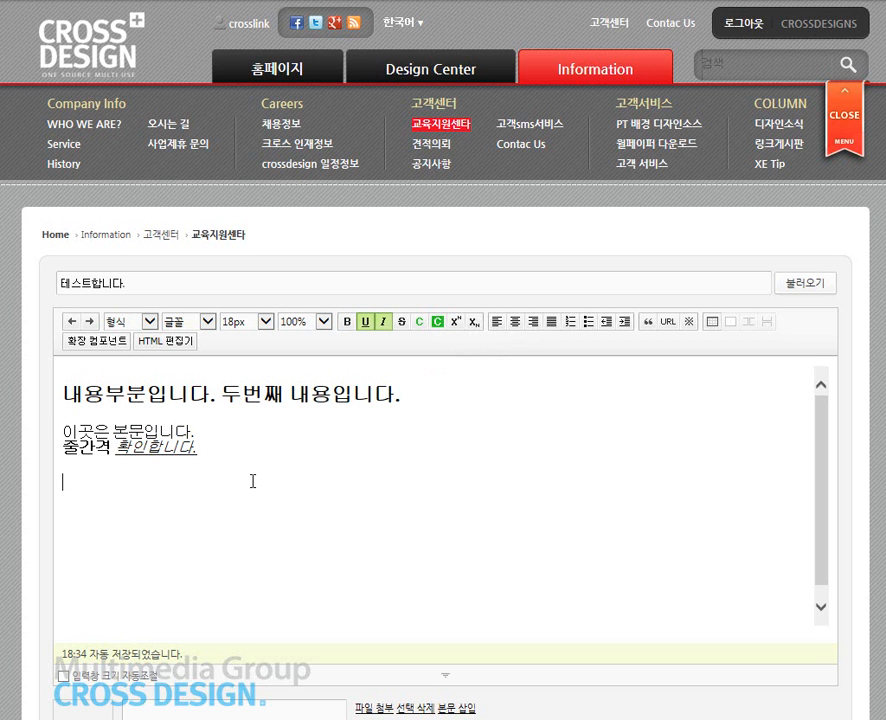
type("가족")
type(" 2000원")
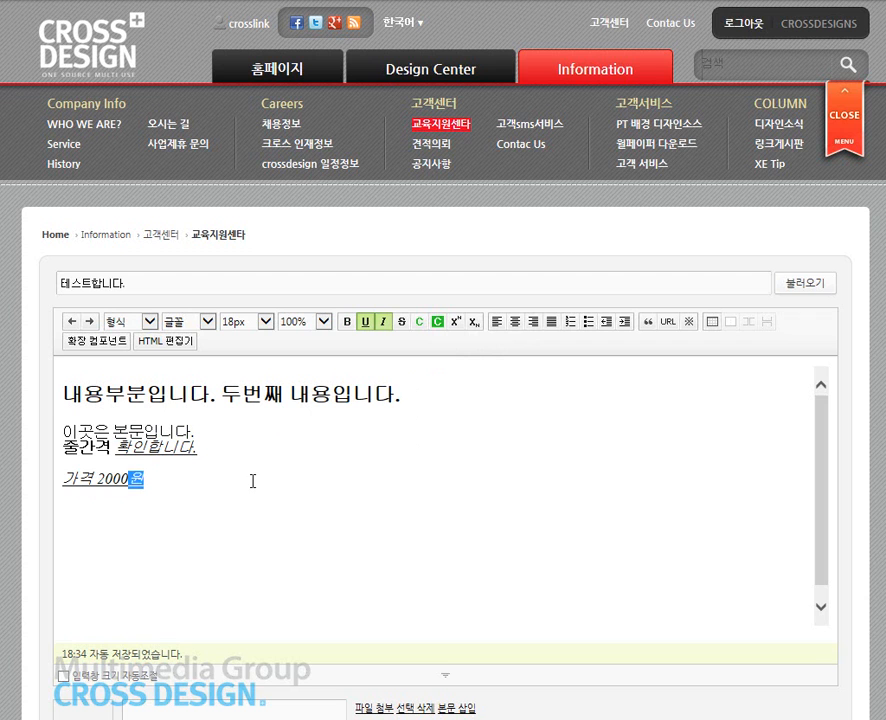
Remove the underline and italic formatting from "가격 2000원"
left_click_drag(158, 490, 59, 486)
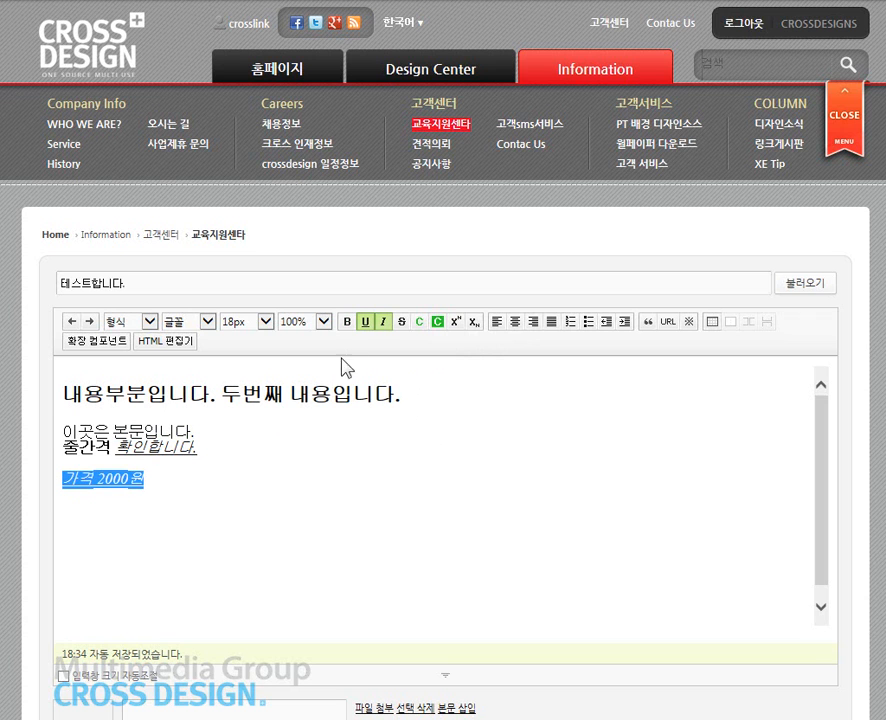
left_click(365, 322)
left_click(382, 322)
left_click(176, 526)
Strike through "2000원" and colour its text red
left_click_drag(96, 479, 147, 480)
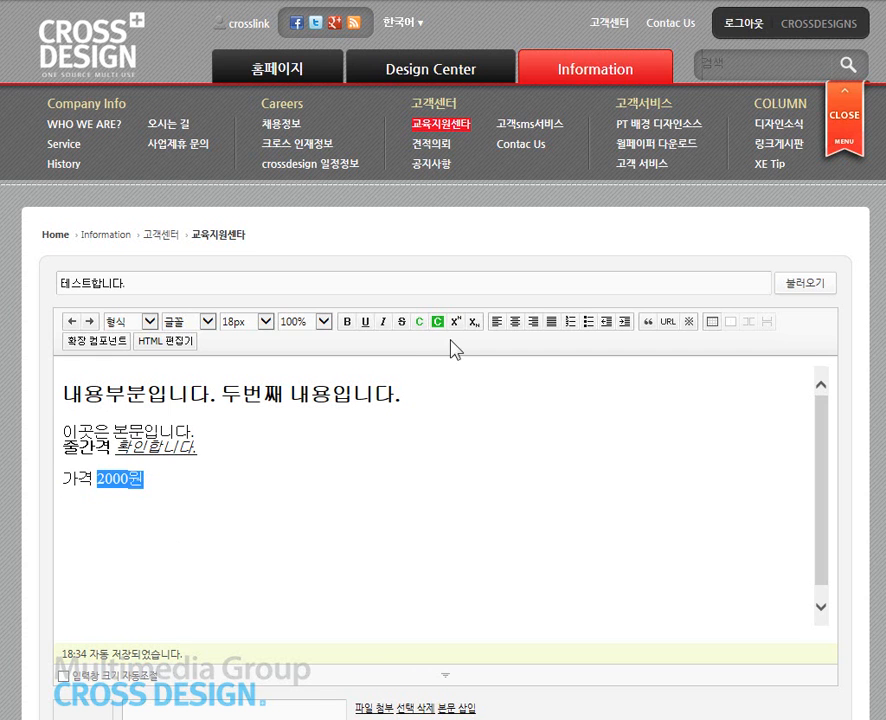
left_click(401, 322)
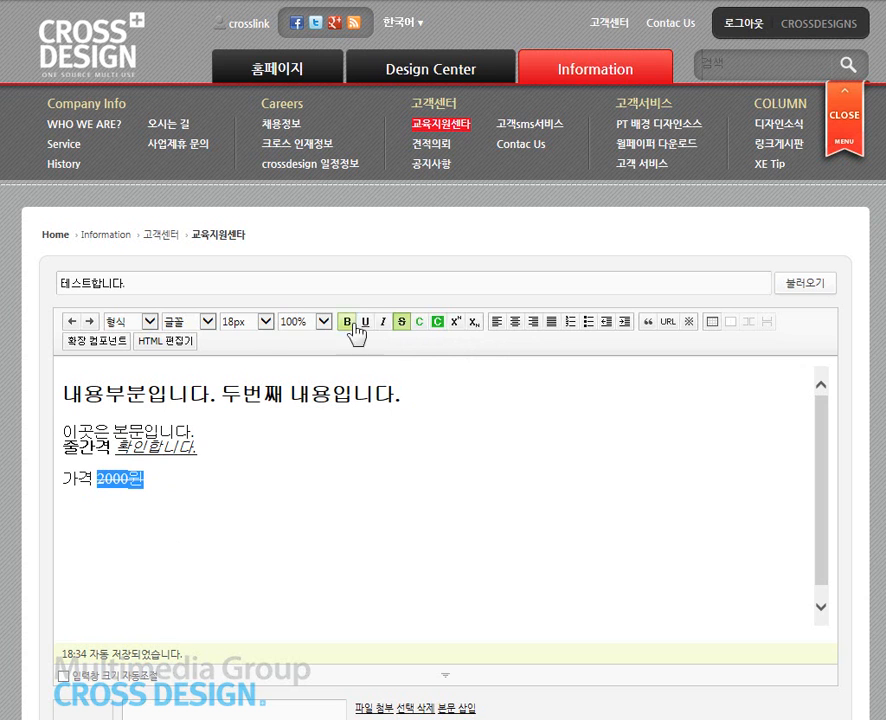
left_click(420, 326)
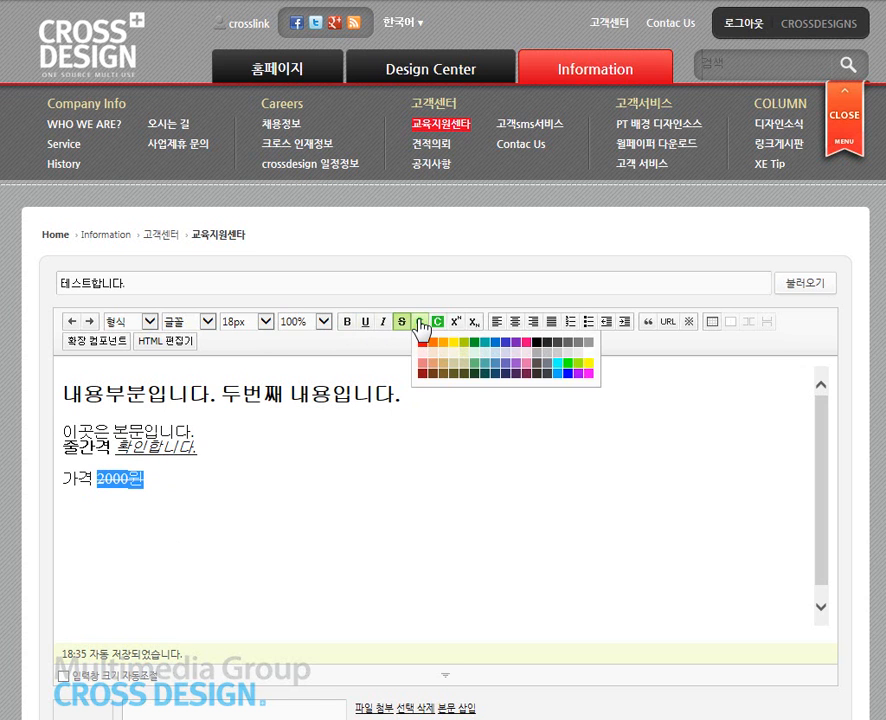
left_click(426, 350)
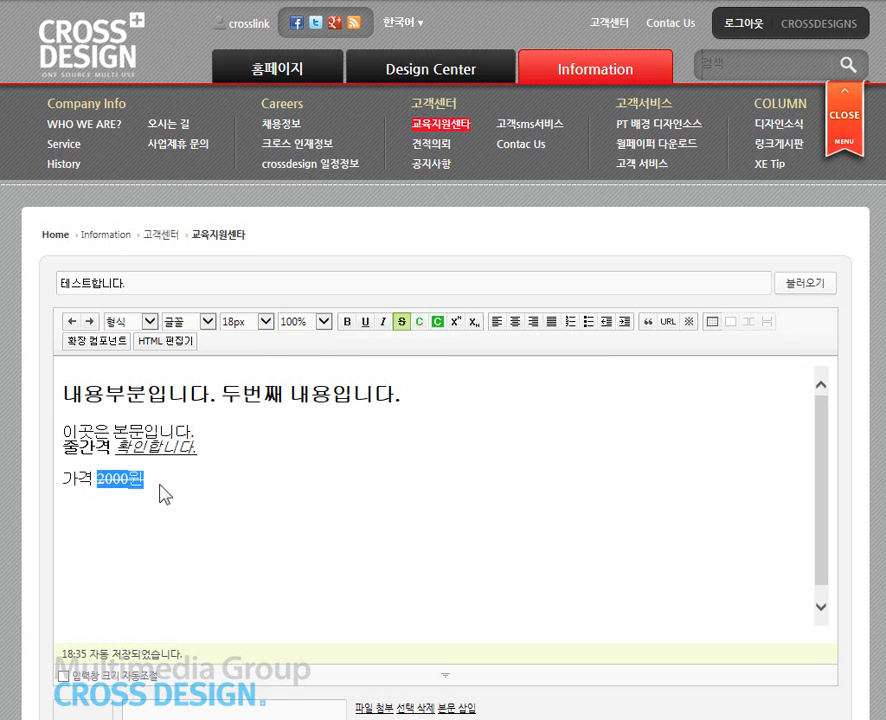
left_click(147, 482)
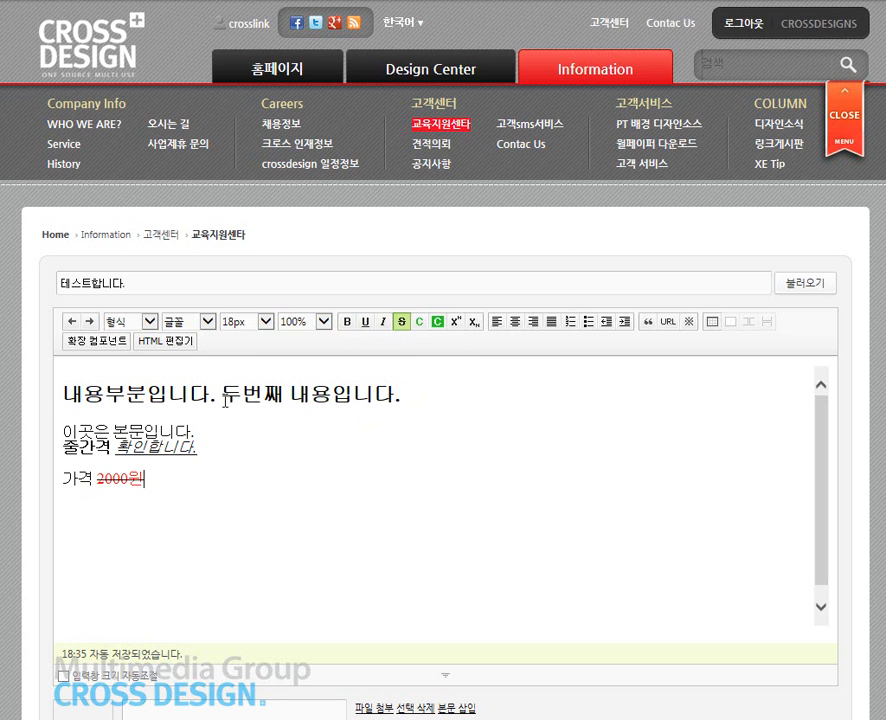
Highlight the word "두번째" in the heading with a black background and white text
left_click_drag(221, 394, 290, 394)
left_click(438, 322)
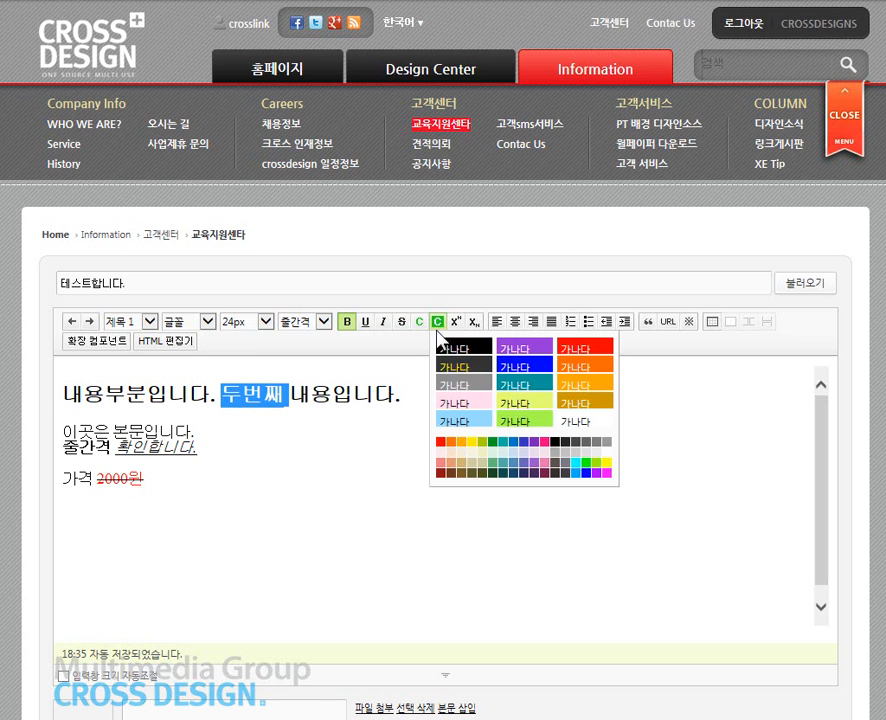
left_click(446, 350)
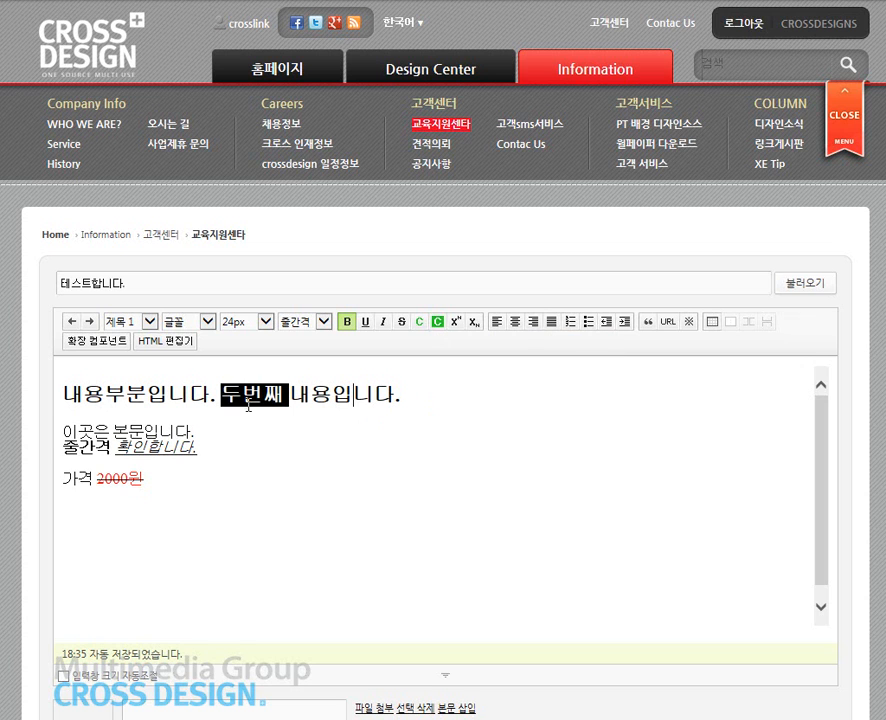
Centre the heading line "내용부분입니다. 두번째 내용입니다."
left_click(427, 403)
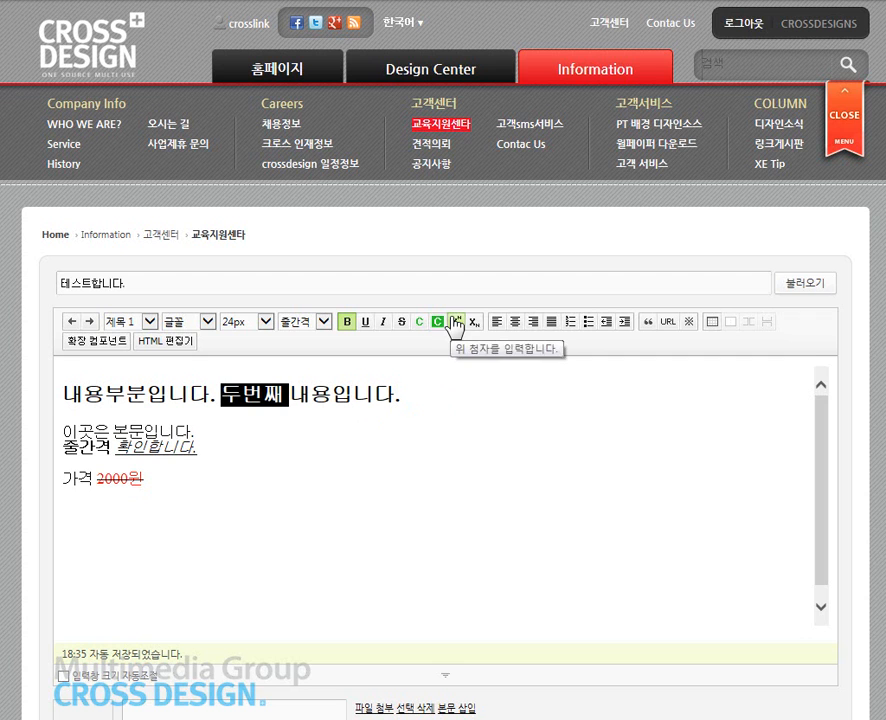
left_click(266, 487)
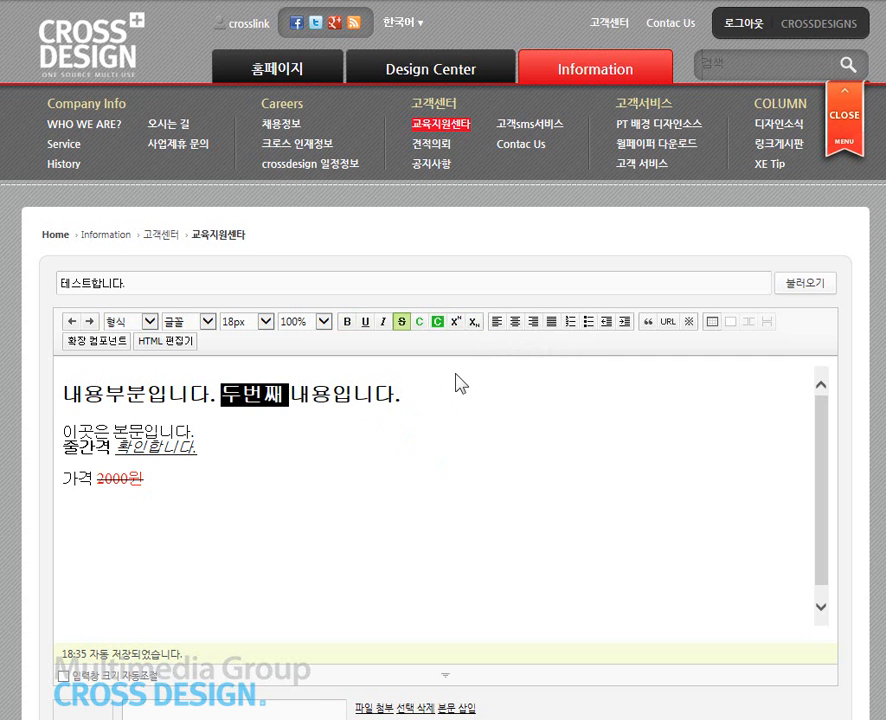
left_click_drag(402, 395, 95, 405)
left_click(515, 322)
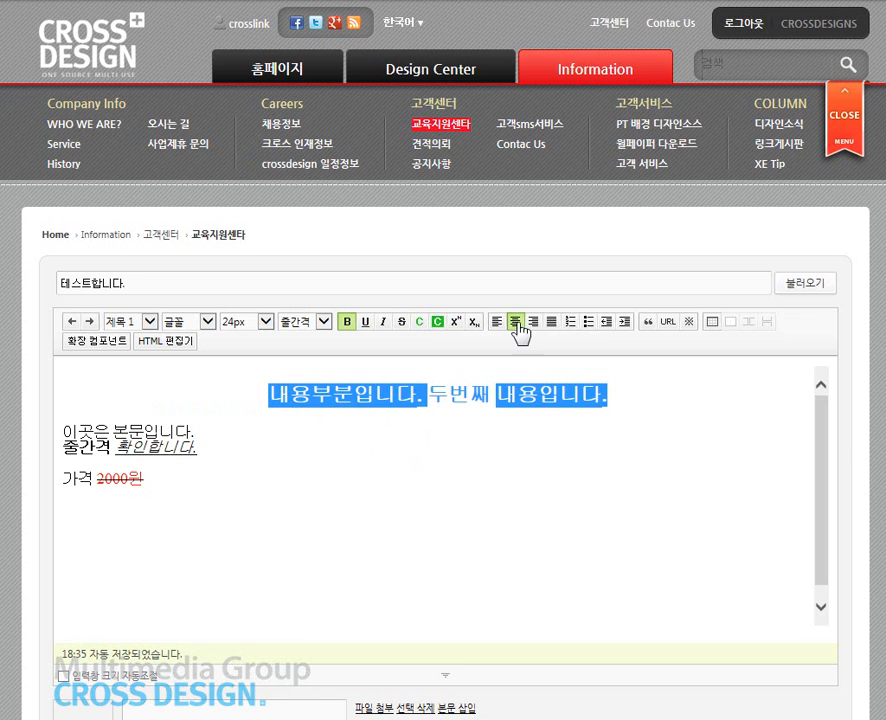
Apply left alignment to the line "이곳은 본문입니다." below the heading
left_click(224, 433)
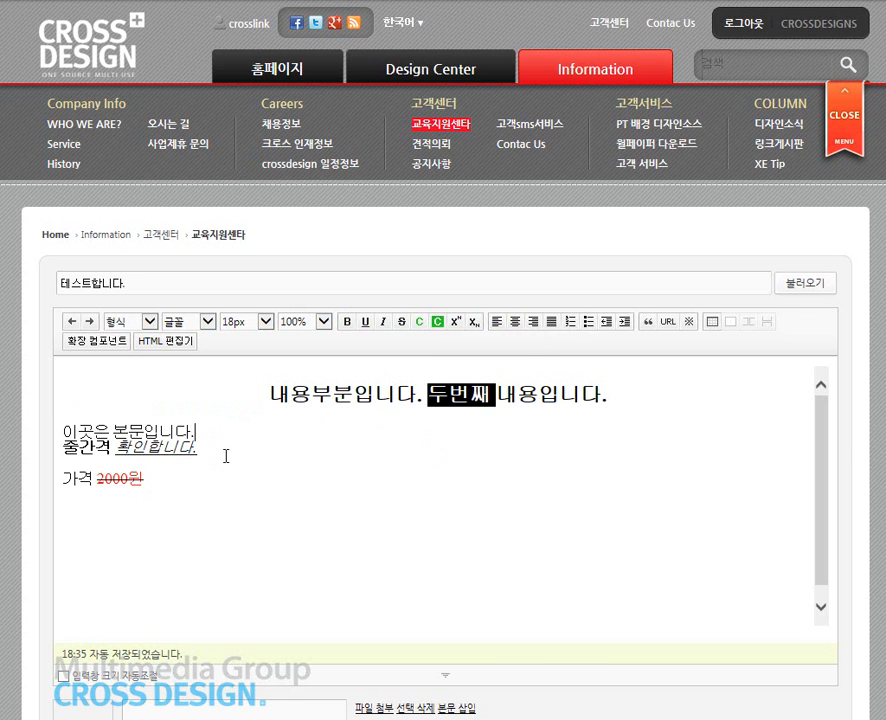
left_click(221, 446)
left_click_drag(216, 435, 60, 434)
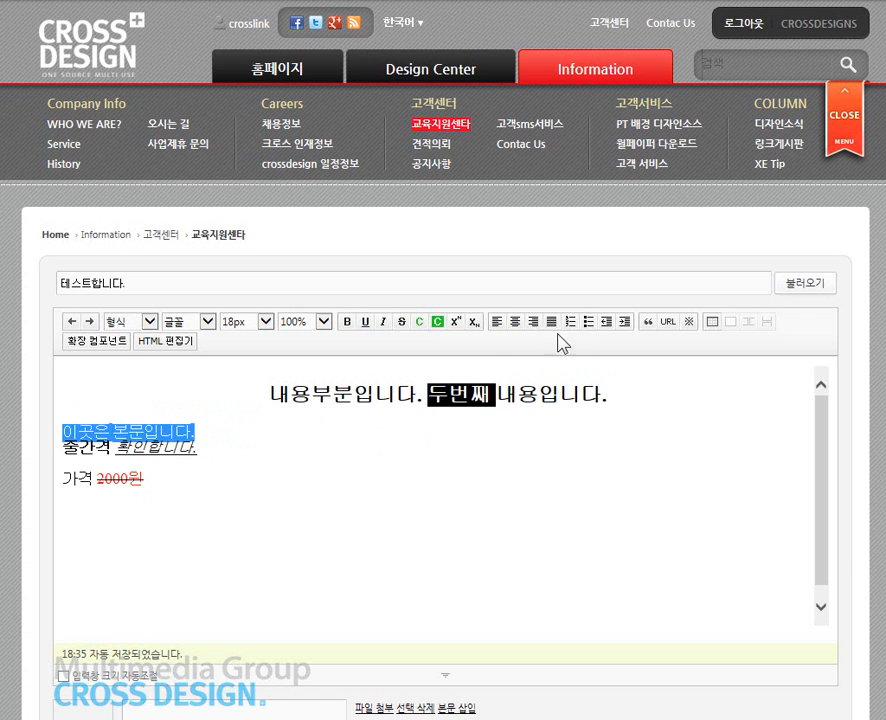
left_click(497, 322)
Right-align the line "줄간격 확인합니다."
left_click_drag(200, 447, 60, 447)
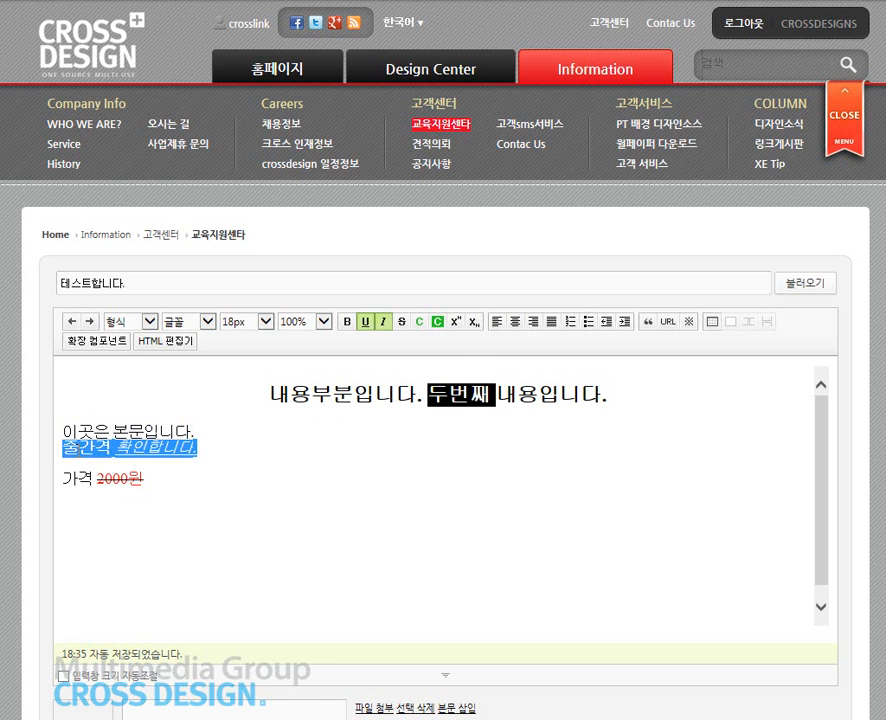
left_click(535, 323)
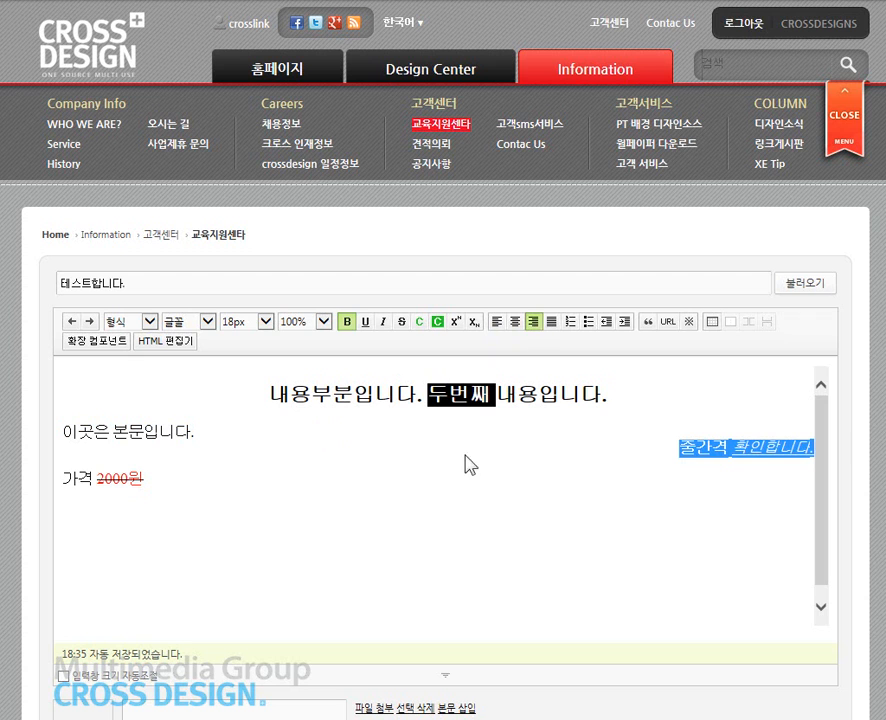
Add a new paragraph reading "문자의 경우" below the price line
left_click(195, 499)
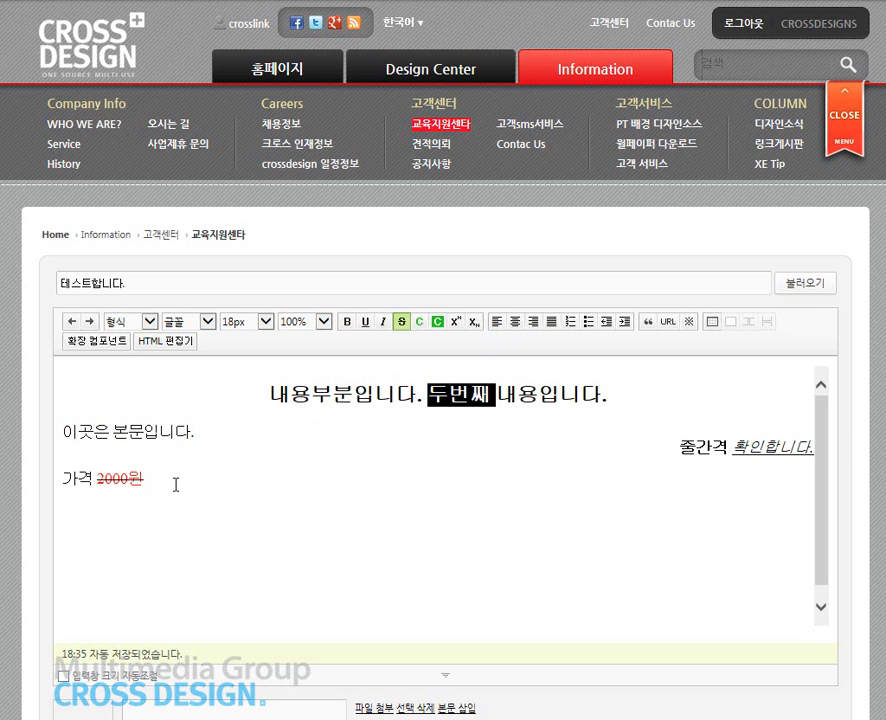
key("Return")
type("문자의 경우")
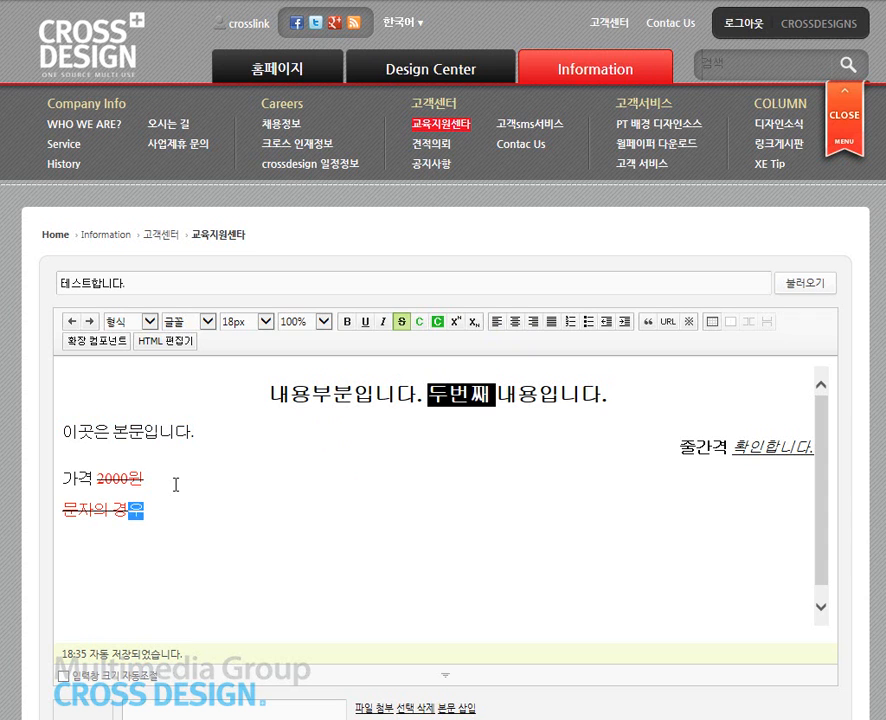
Remove the strikethrough from "문자의 경우" and colour its text black
left_click_drag(167, 513, 28, 519)
left_click_drag(158, 530, 24, 508)
left_click(402, 321)
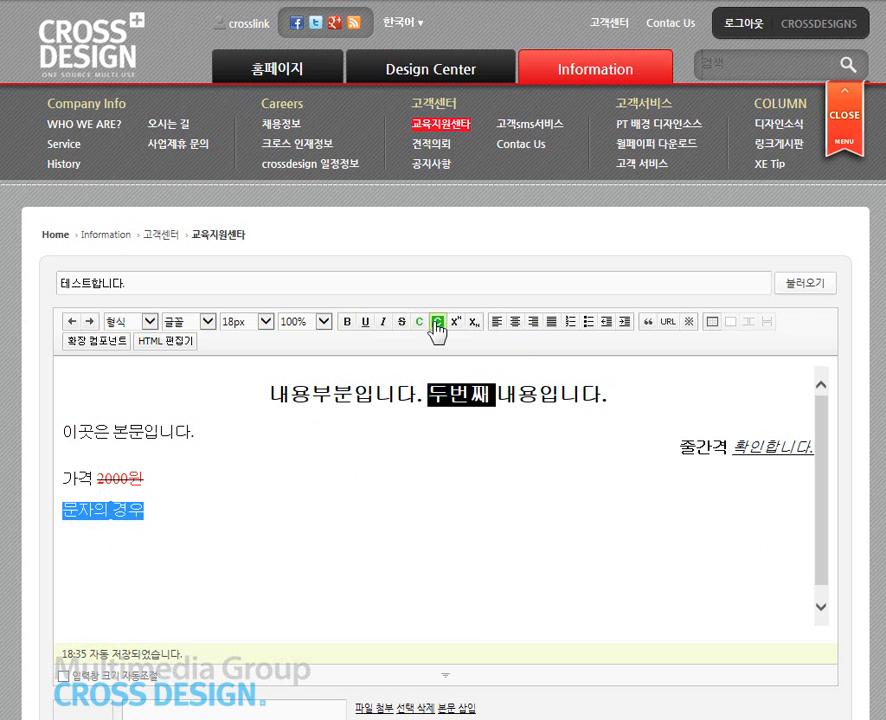
left_click(436, 323)
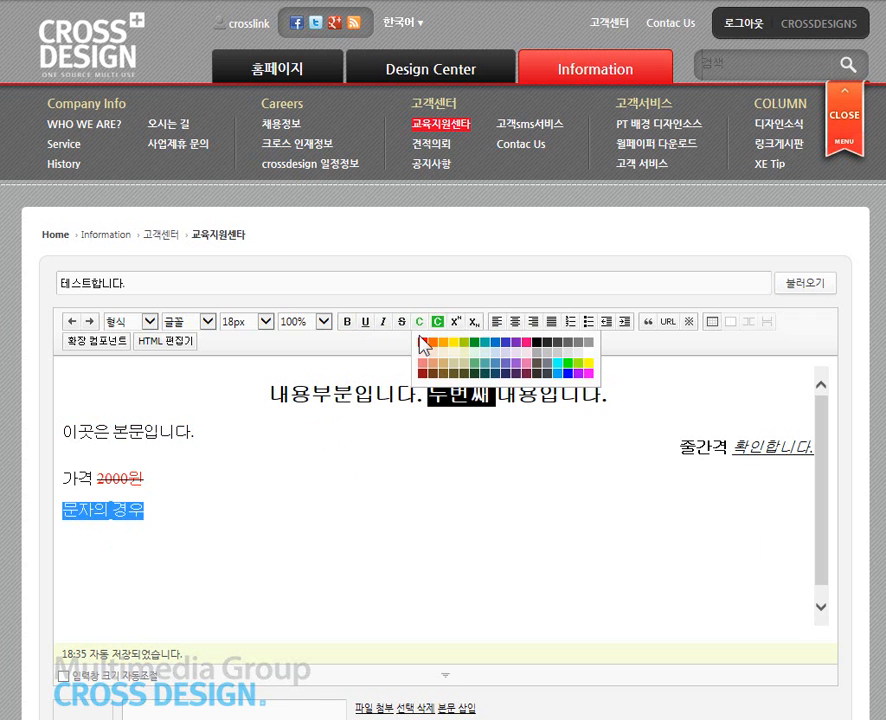
left_click(538, 345)
left_click(202, 542)
Extend the last paragraph to "문자의 경우 단을 구성할 경우" and add the line "글을 확인 바랍니다." beneath it
left_click(168, 510)
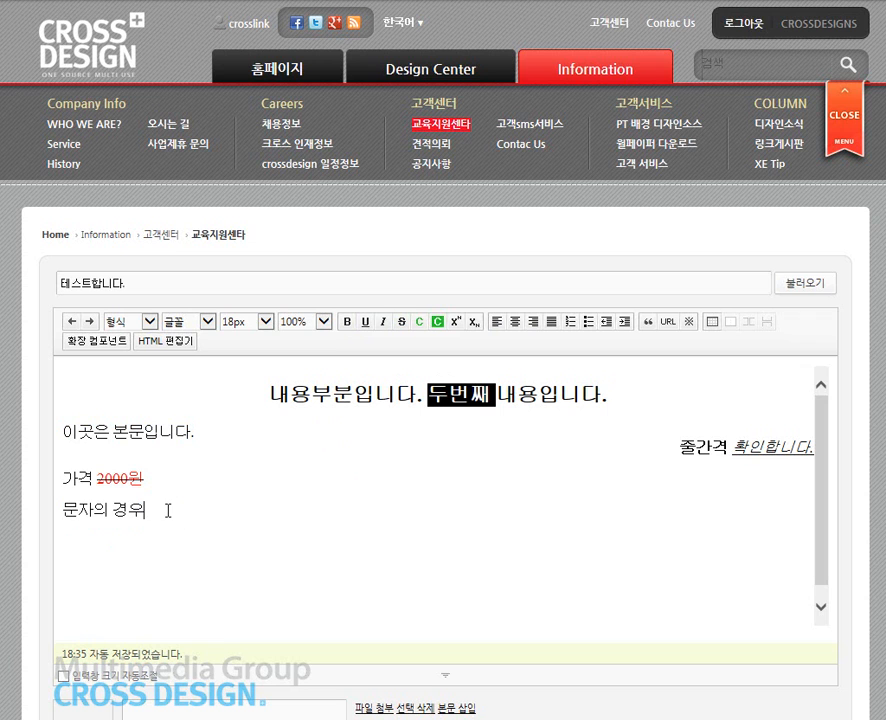
type("단을 구성ㅎ")
type("ㅏㄹ 경우")
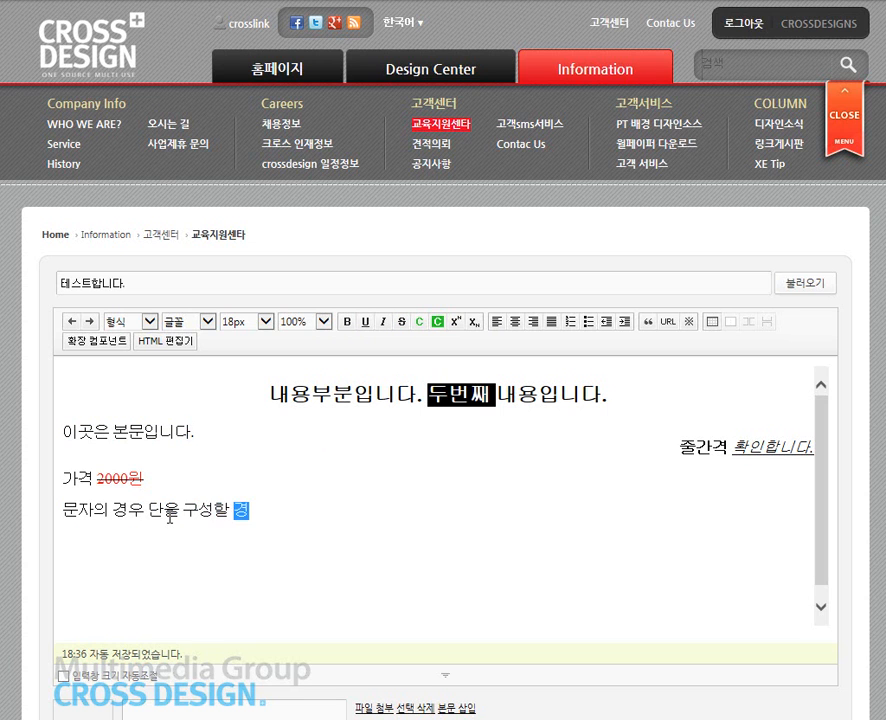
key("Return")
type("글을 확인 바ㅏㅂ")
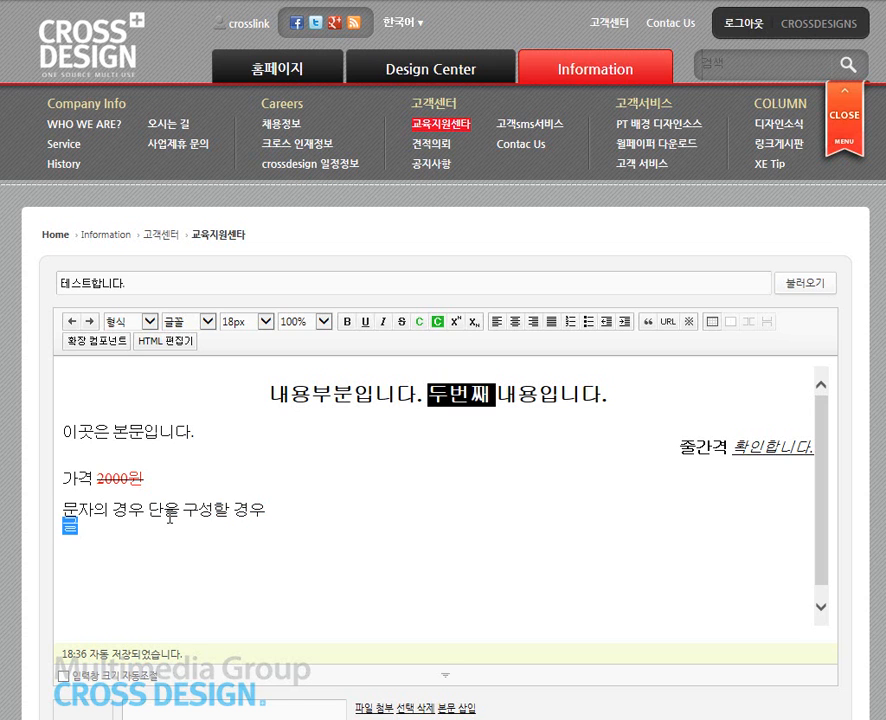
key("BackSpace")
key("BackSpace")
key("BackSpace")
type("바랍니다.")
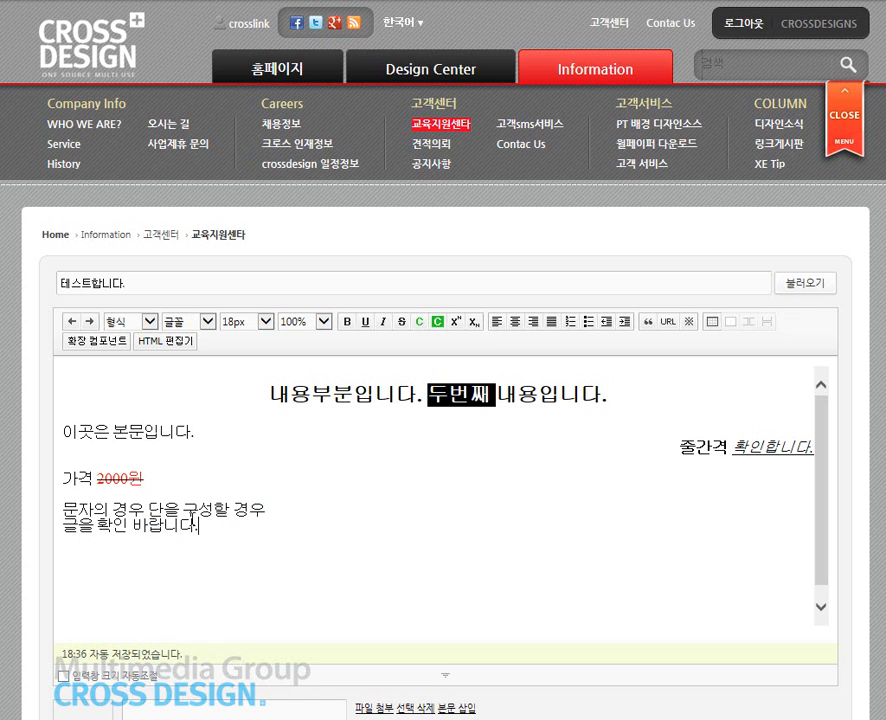
Justify the two lines of the last paragraph
left_click_drag(193, 524, 64, 502)
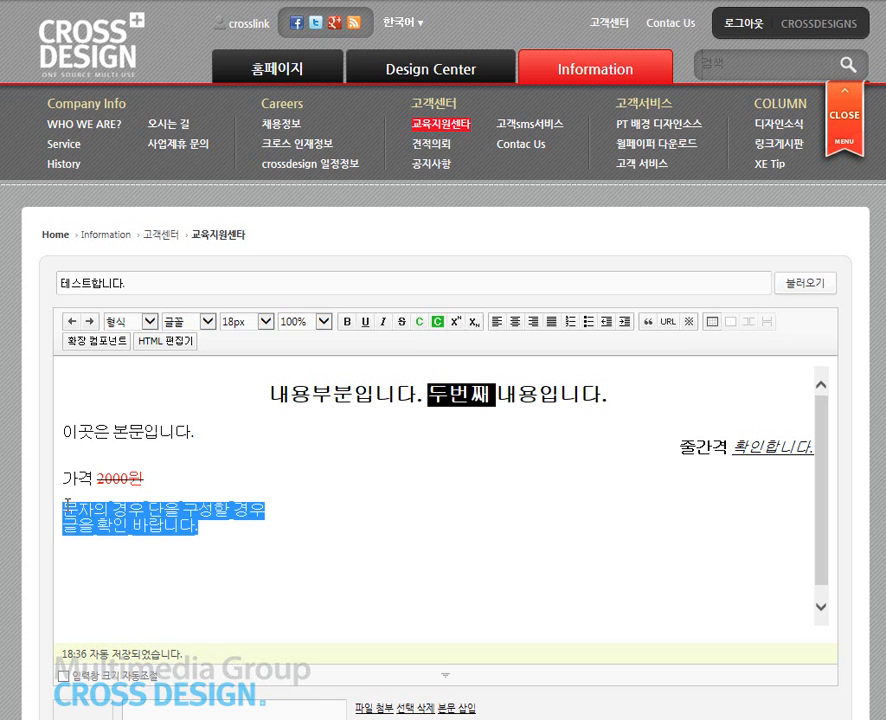
left_click(549, 324)
left_click(275, 520)
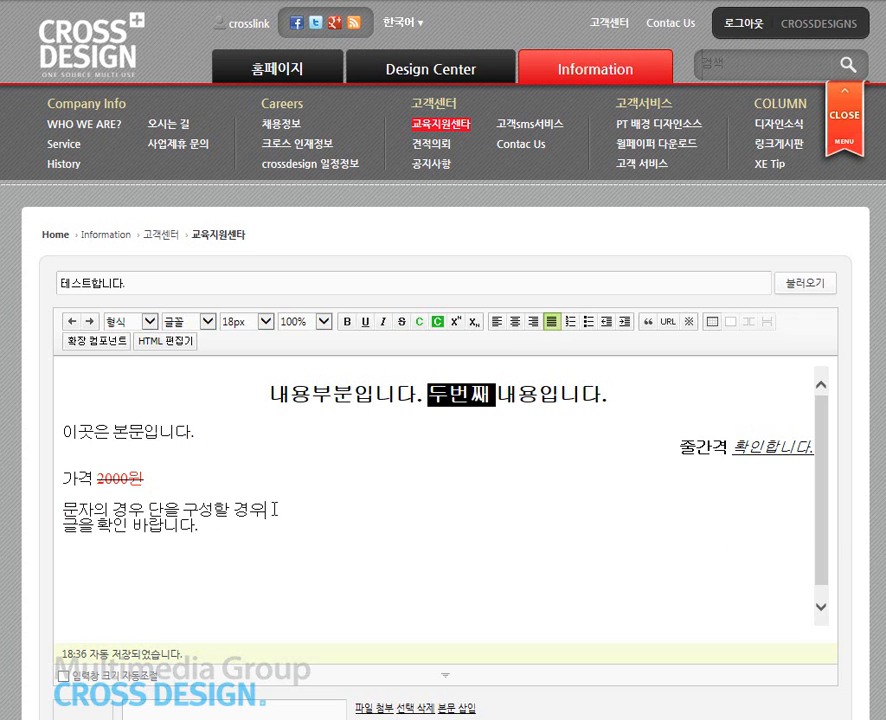
Copy "문자의 경우 단을 구성할 경우" and paste it 12 times at the end of the same line
left_click_drag(233, 525, 45, 505)
left_click_drag(268, 513, 15, 508)
key("ctrl+c")
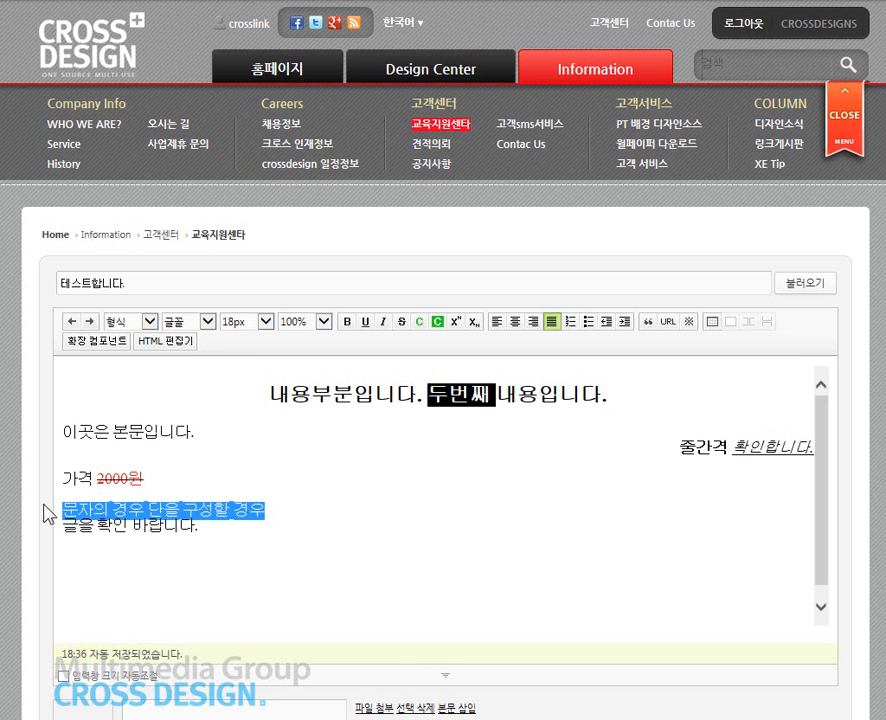
left_click(289, 512)
key("ctrl+v")
key("ctrl+v")
key("ctrl+v")
key("ctrl+v")
key("ctrl+v")
key("ctrl+v")
key("ctrl+v")
key("ctrl+v")
key("ctrl+v")
key("ctrl+v")
key("ctrl+v")
key("ctrl+v")
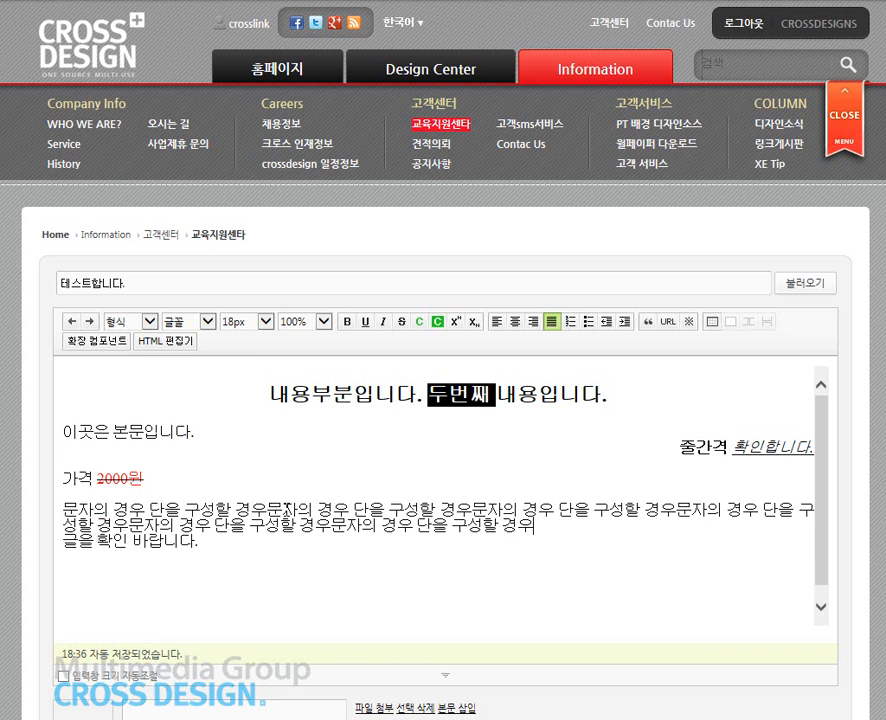
Switch the whole last paragraph to left alignment and back to justified to compare the two
key("ctrl+a")
left_click(235, 577)
left_click_drag(219, 577, 47, 515)
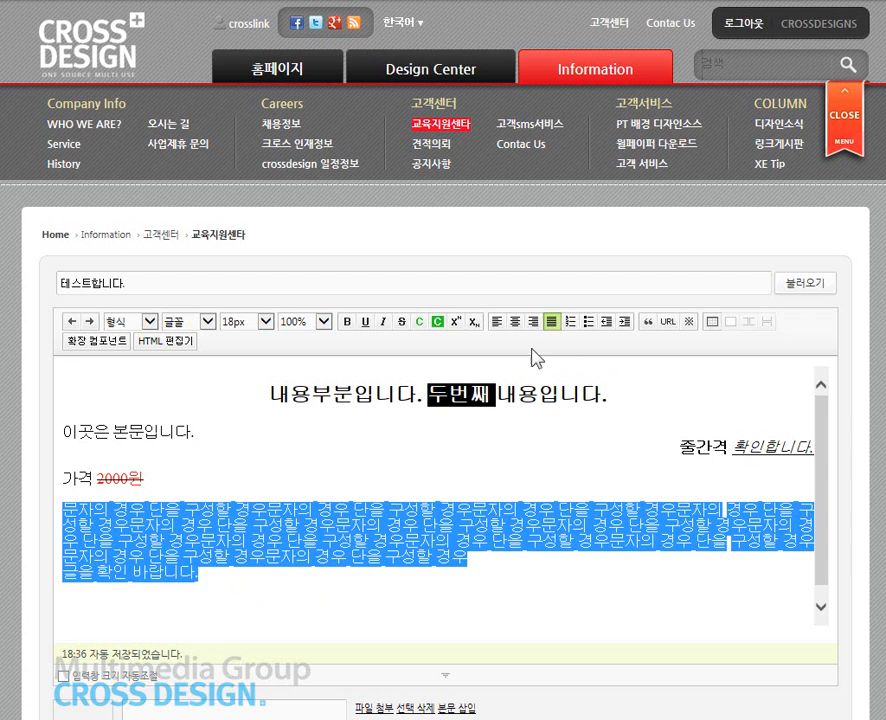
left_click(497, 322)
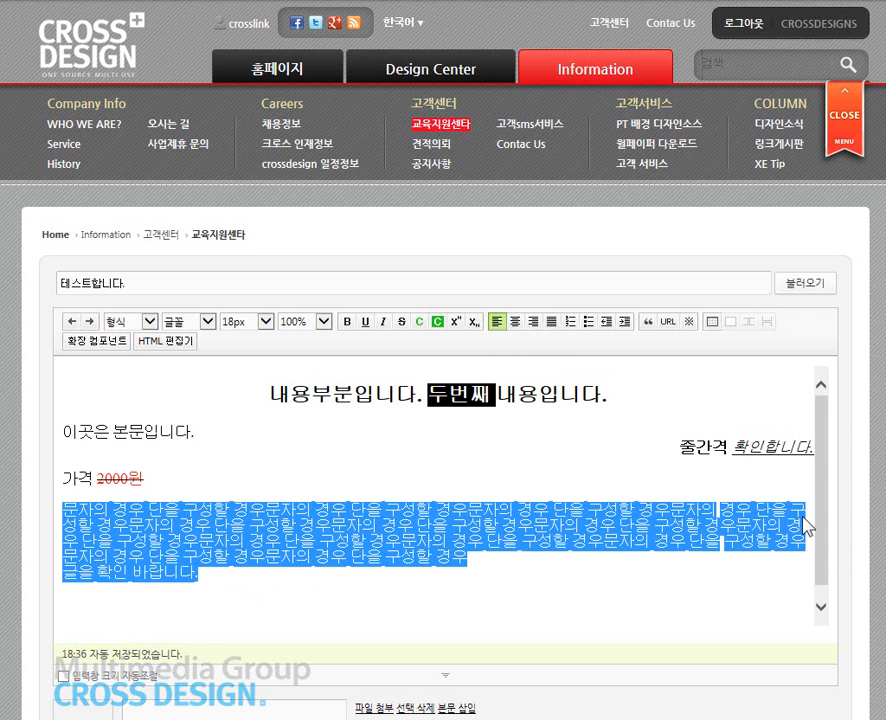
left_click(551, 324)
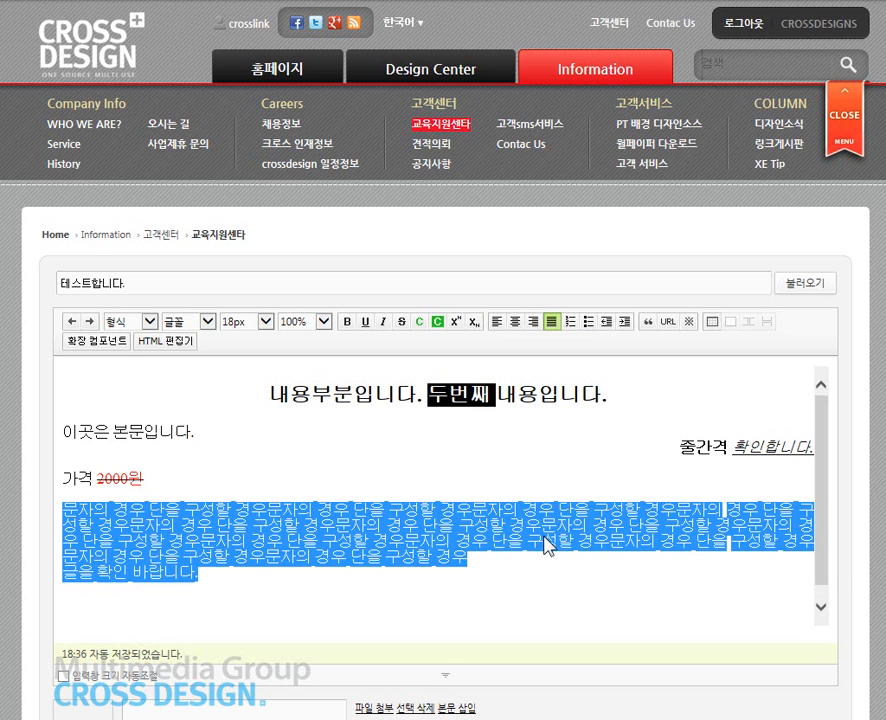
Try a 12px font size on the last paragraph and settle on 14px
left_click(265, 322)
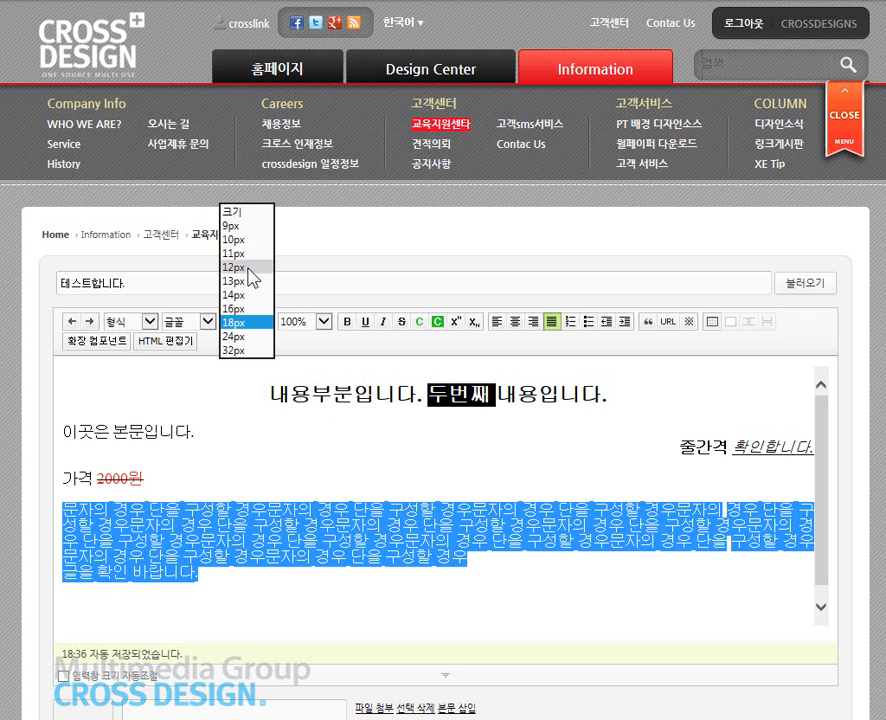
left_click(248, 268)
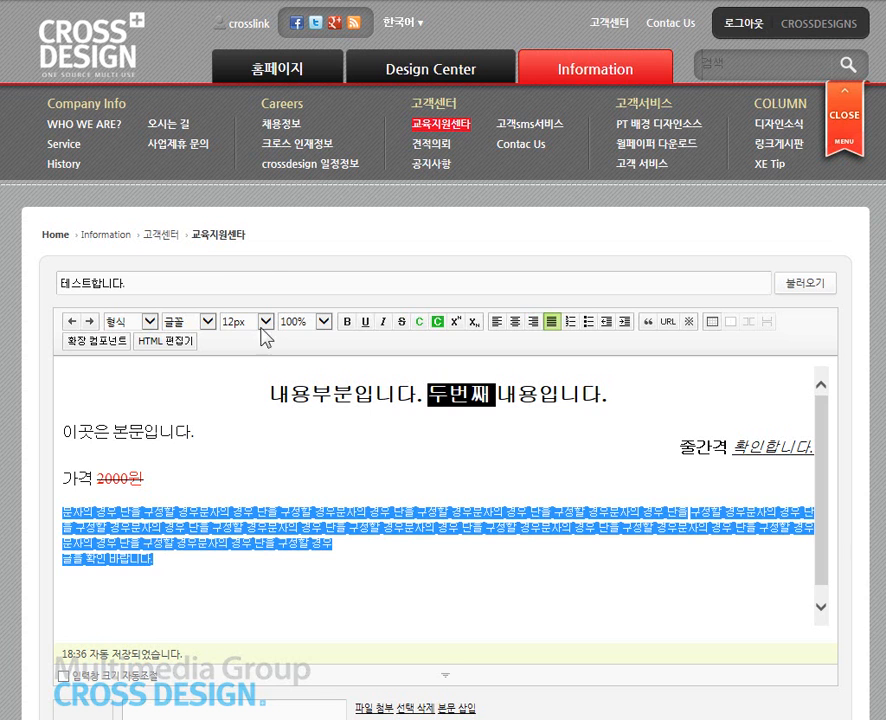
left_click(265, 322)
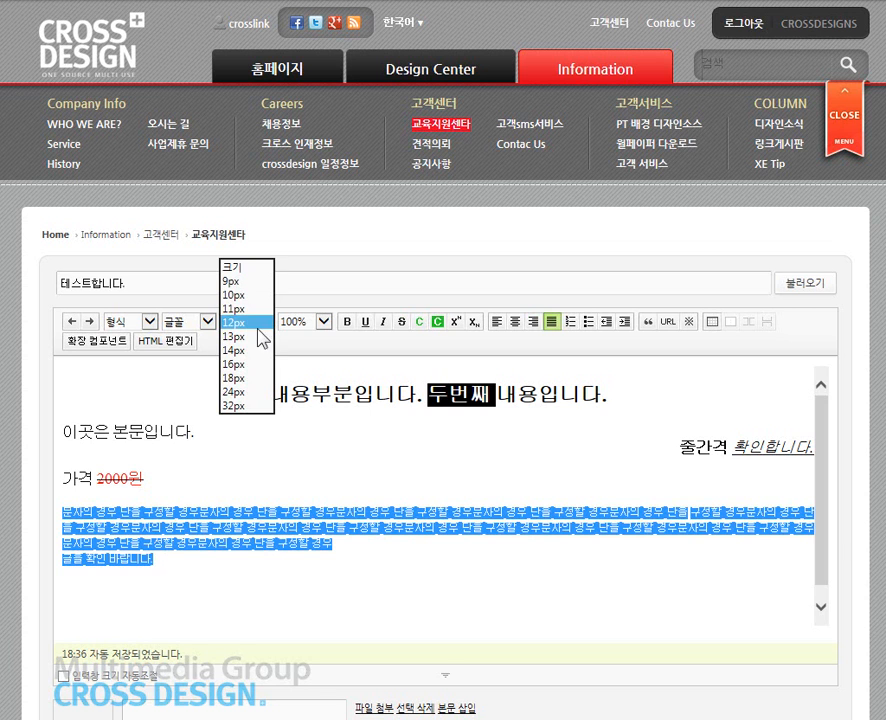
left_click(248, 350)
left_click(292, 553)
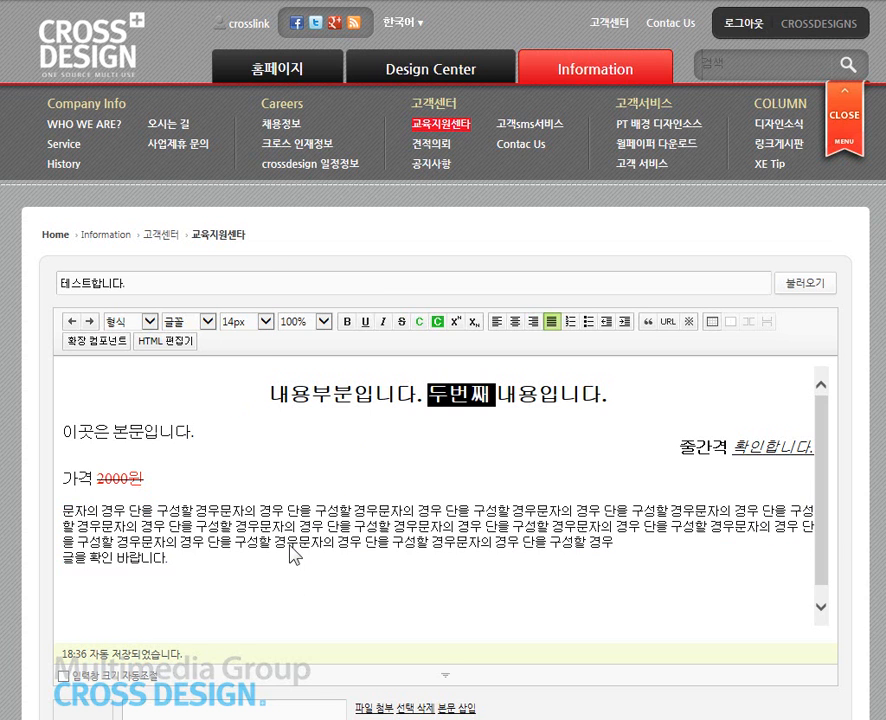
Set the line spacing of the whole last paragraph to 160%
left_click(189, 567)
left_click_drag(189, 567, 62, 508)
left_click(324, 321)
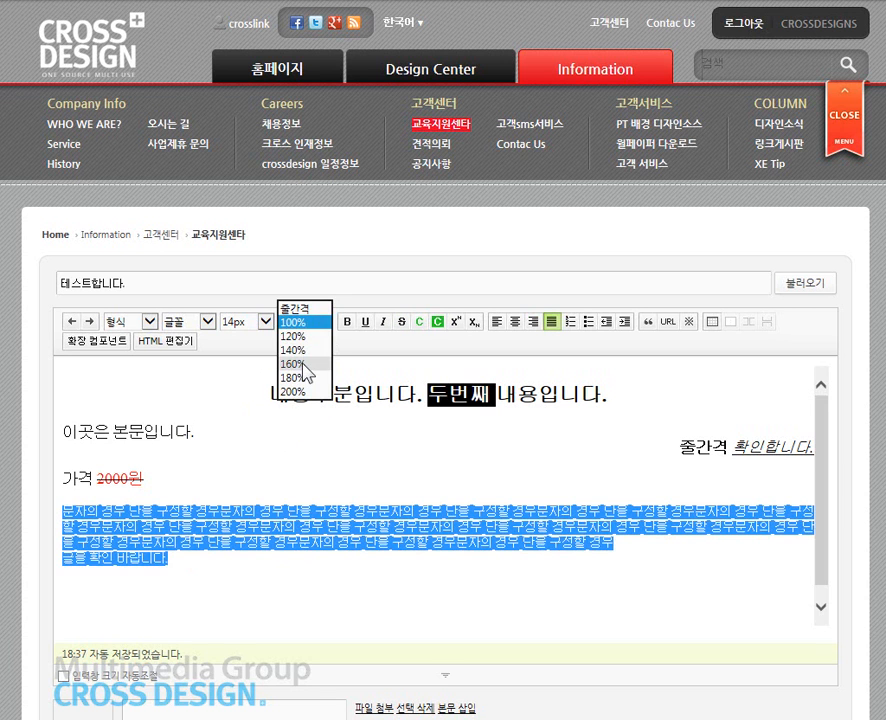
left_click(300, 364)
left_click(263, 572)
Add the items "귤", "사과", "배" and "바나나" on separate lines below "글을 확인 바랍니다."
left_click(208, 594)
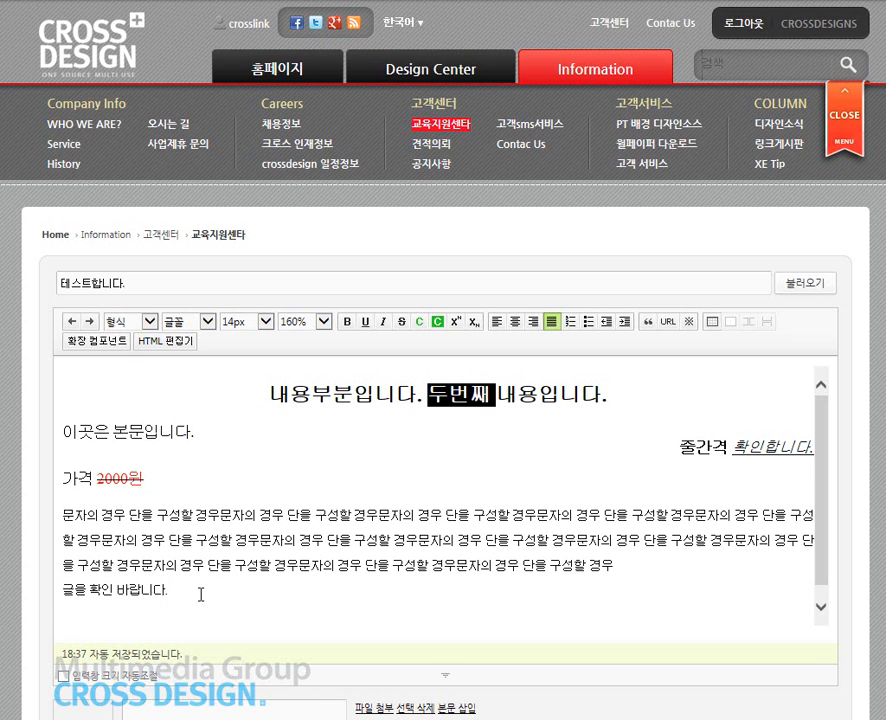
key("Return")
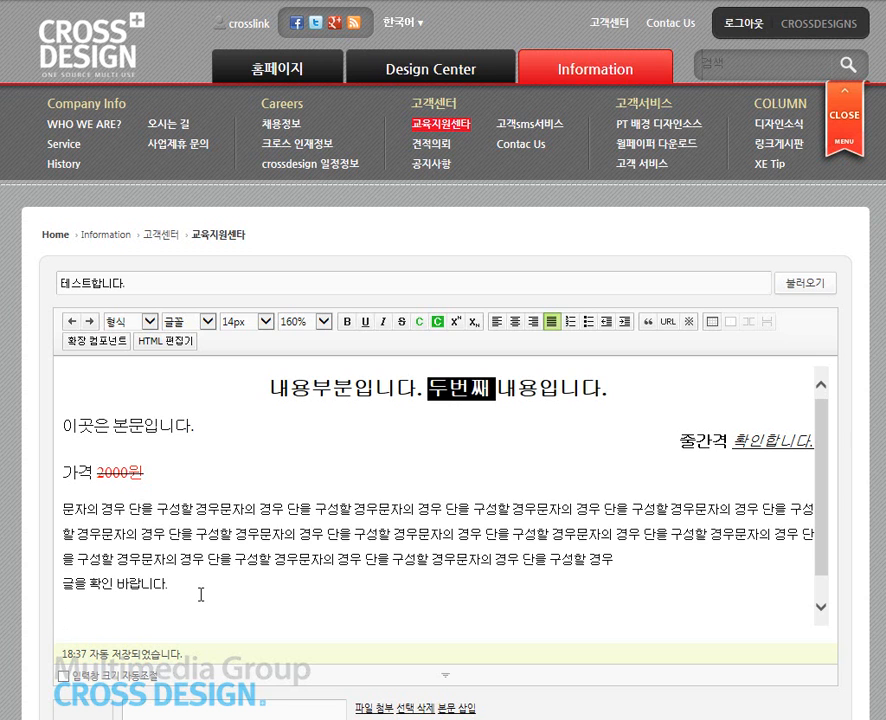
type("ㅠ")
key("Return")
type("사과")
key("Return")
type("배")
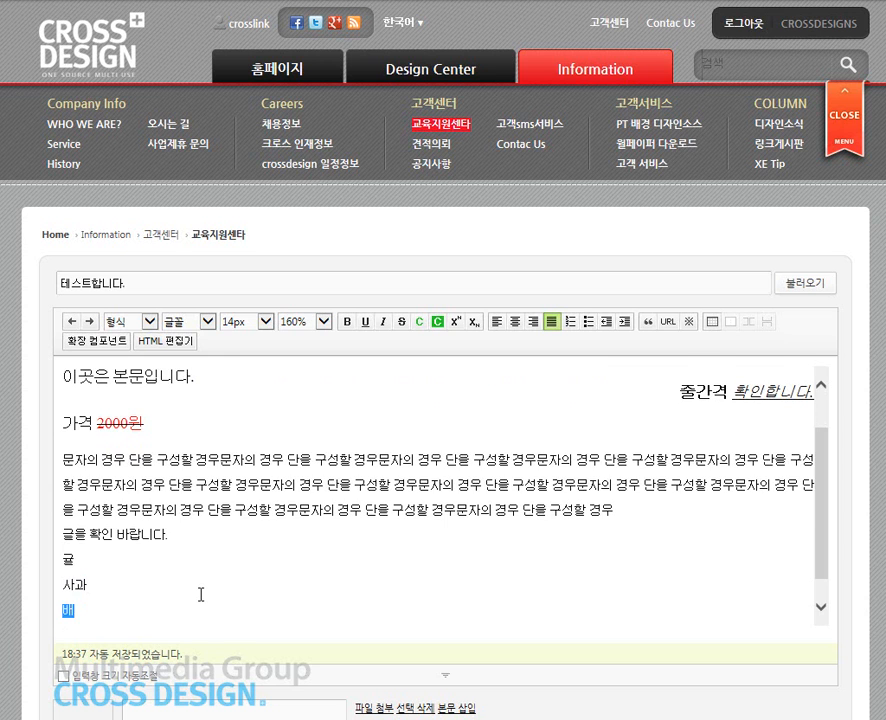
key("Return")
type("바나")
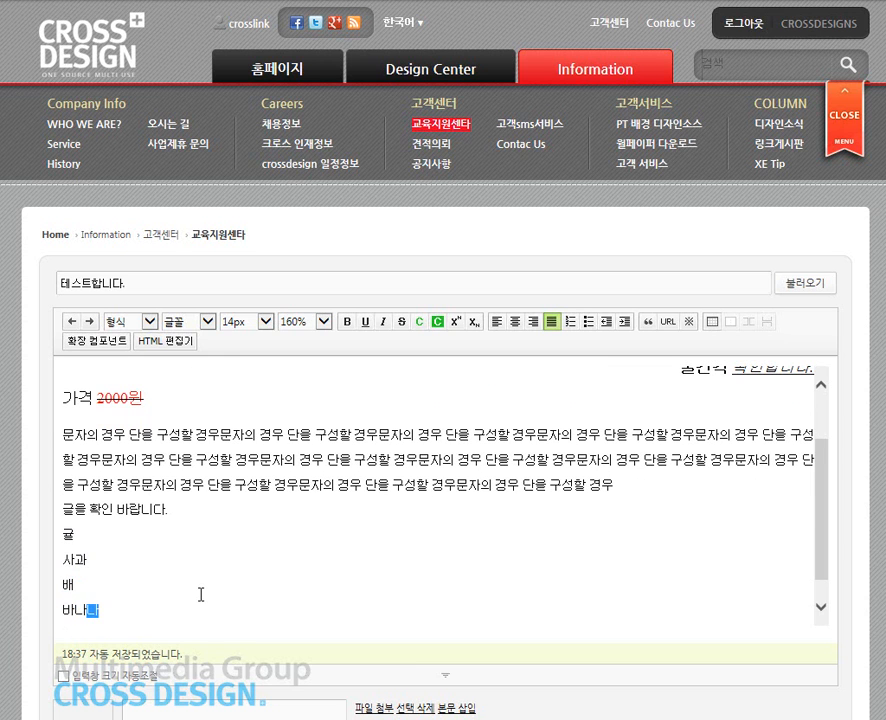
type("나")
Turn the four fruit lines from "귤" to "바나나" into a numbered list
left_click_drag(150, 610, 55, 545)
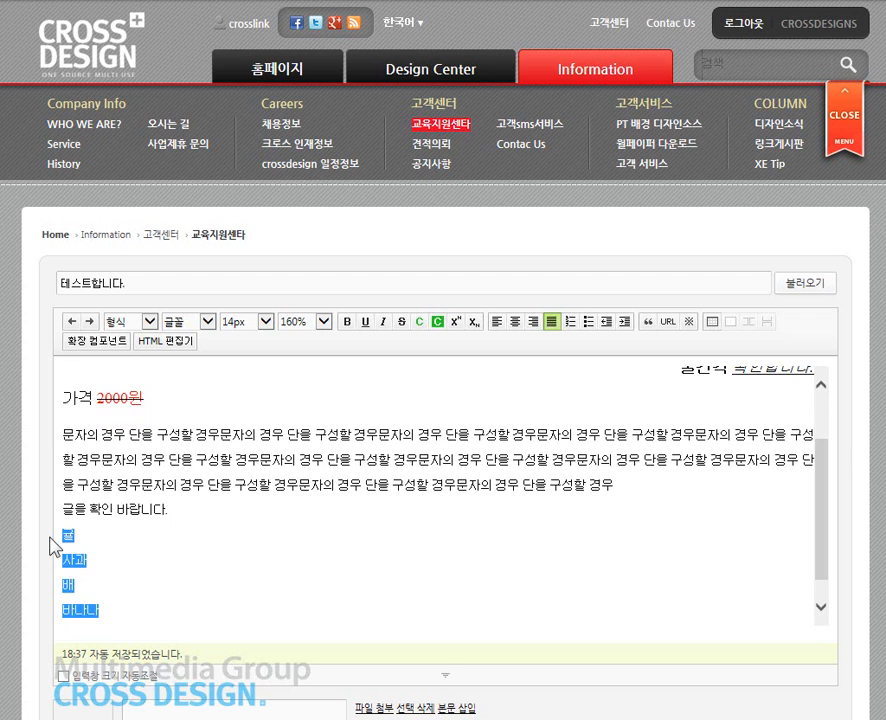
left_click(571, 329)
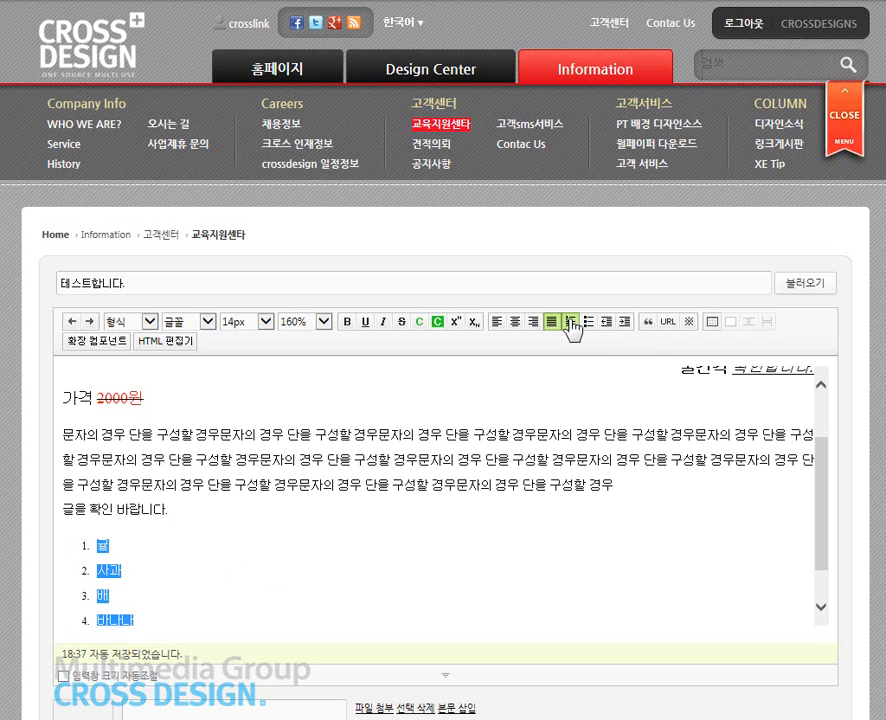
left_click(131, 550)
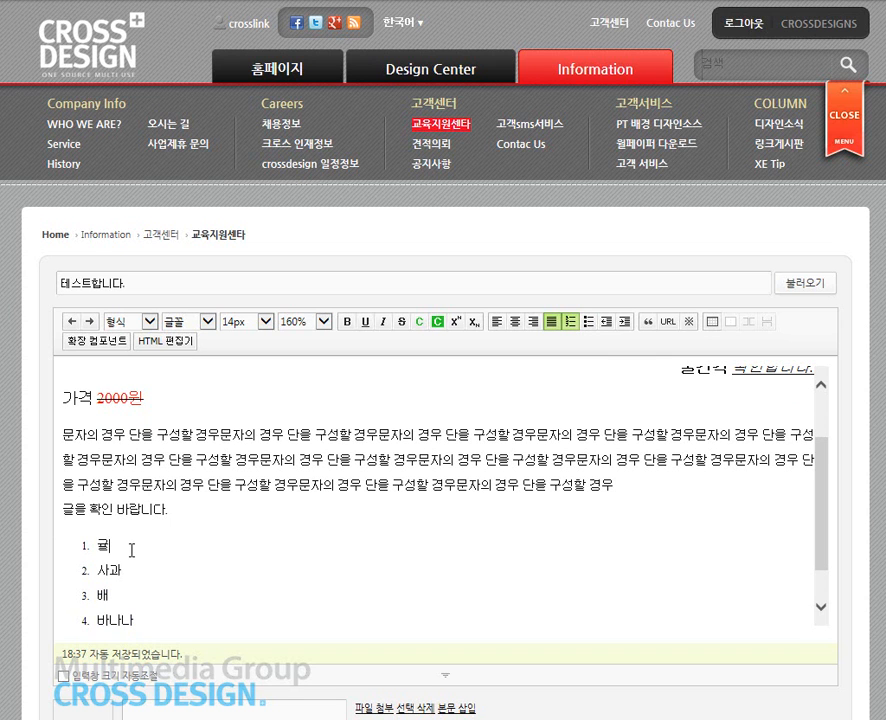
Change the four-item fruit list from "귤" to "바나나" into a bulleted list
left_click(146, 621)
left_click_drag(178, 615, 61, 543)
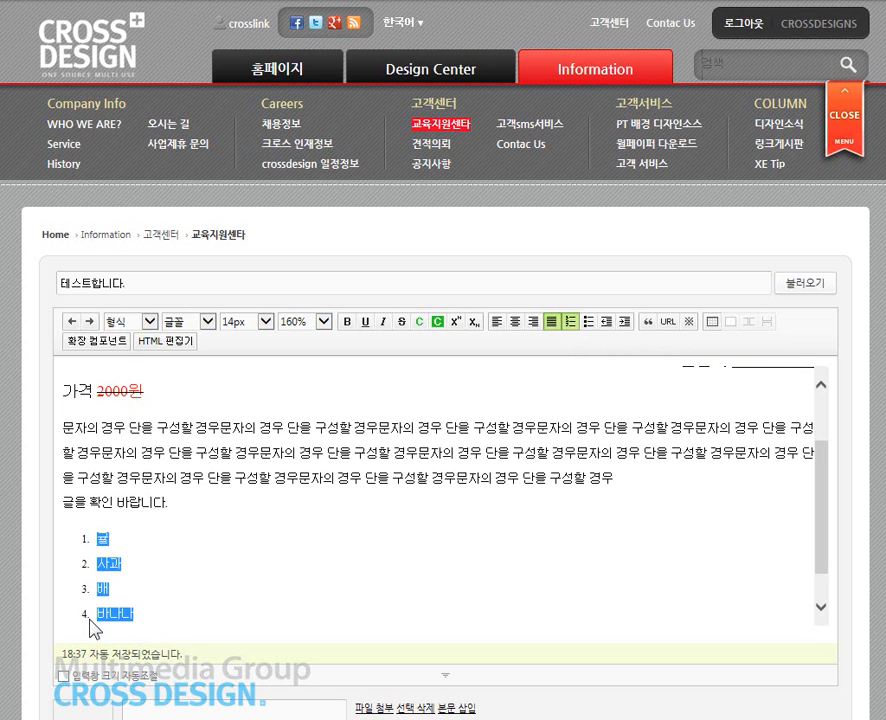
left_click(590, 322)
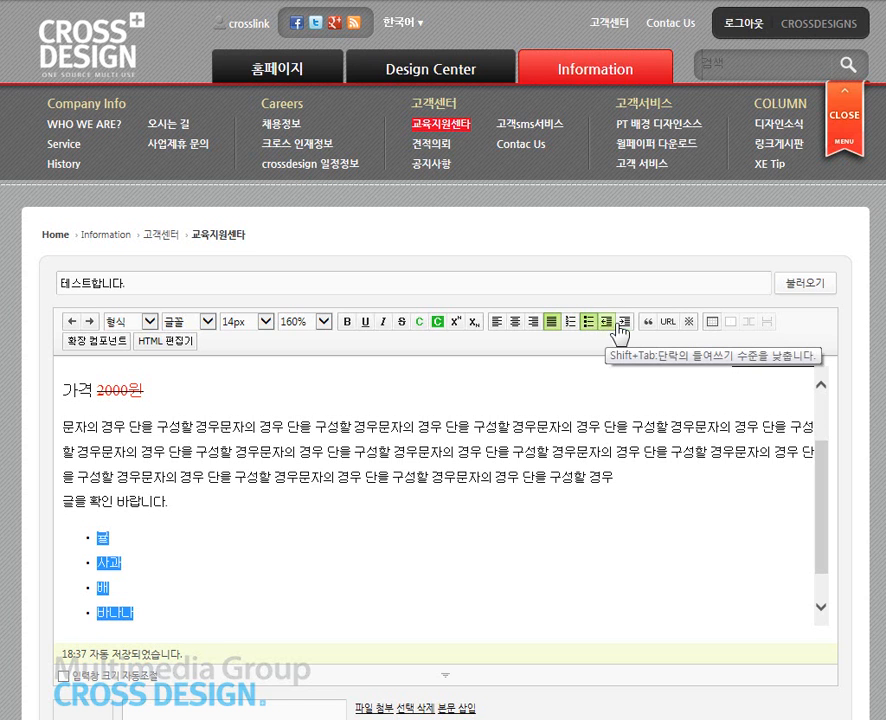
Try indenting the bulleted fruit list by two levels and bring it back to its original level
left_click(625, 326)
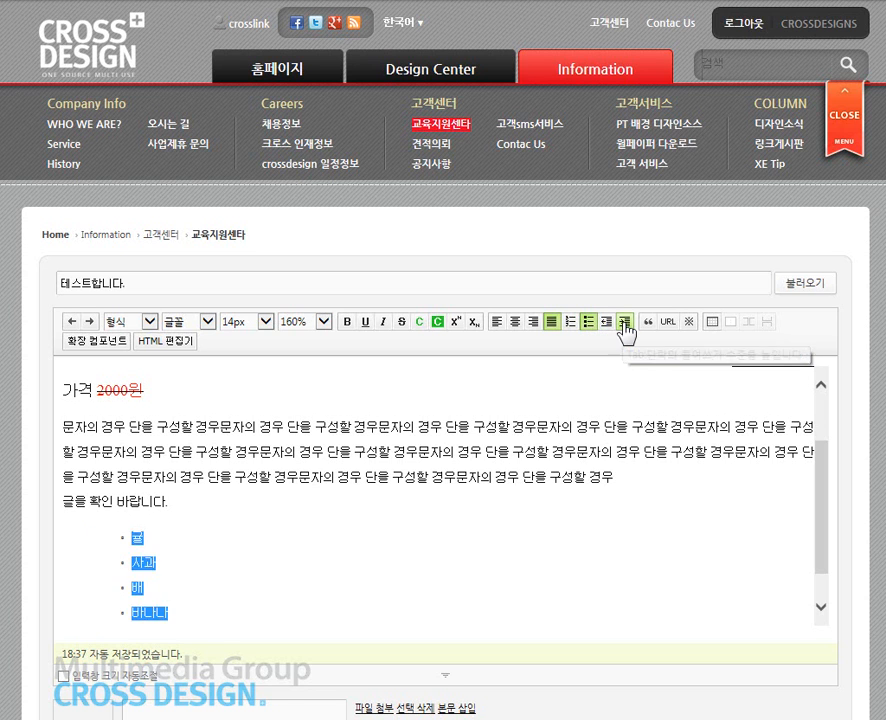
left_click(625, 326)
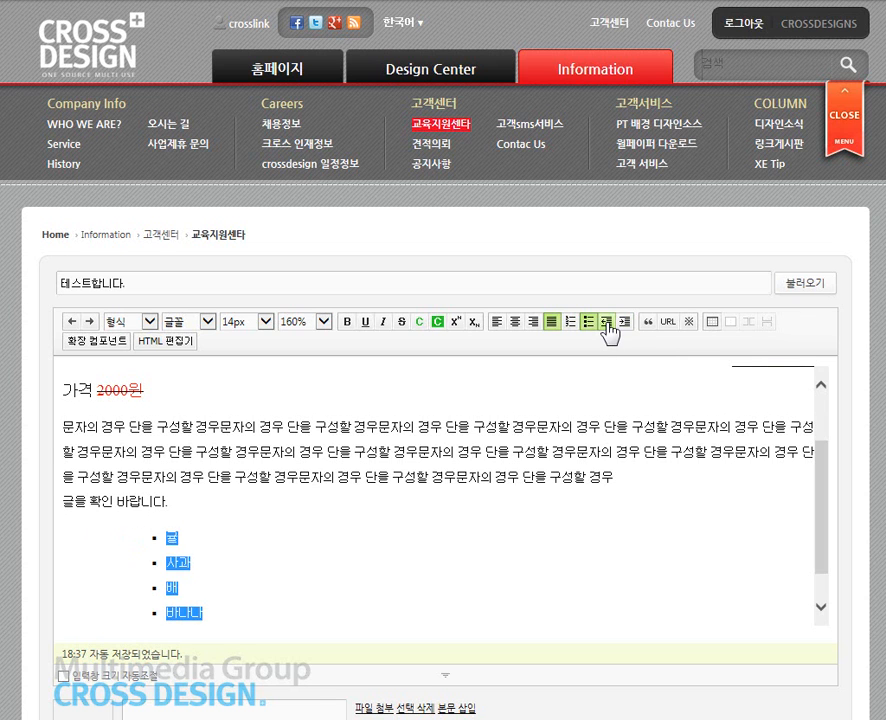
left_click(609, 326)
left_click(607, 326)
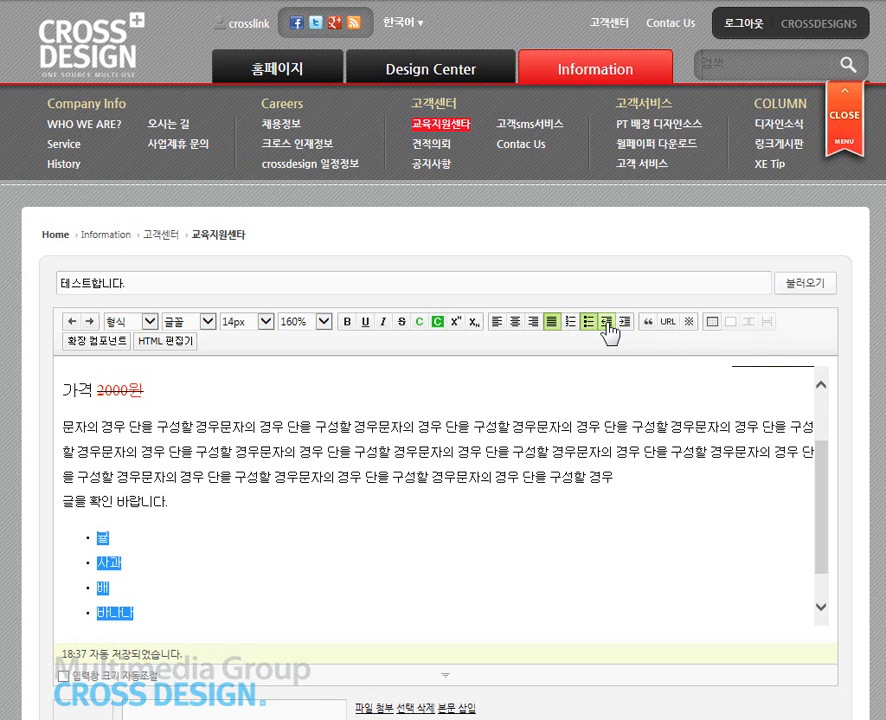
End the bulleted list after "바나나" and start an empty line below it
left_click(201, 607)
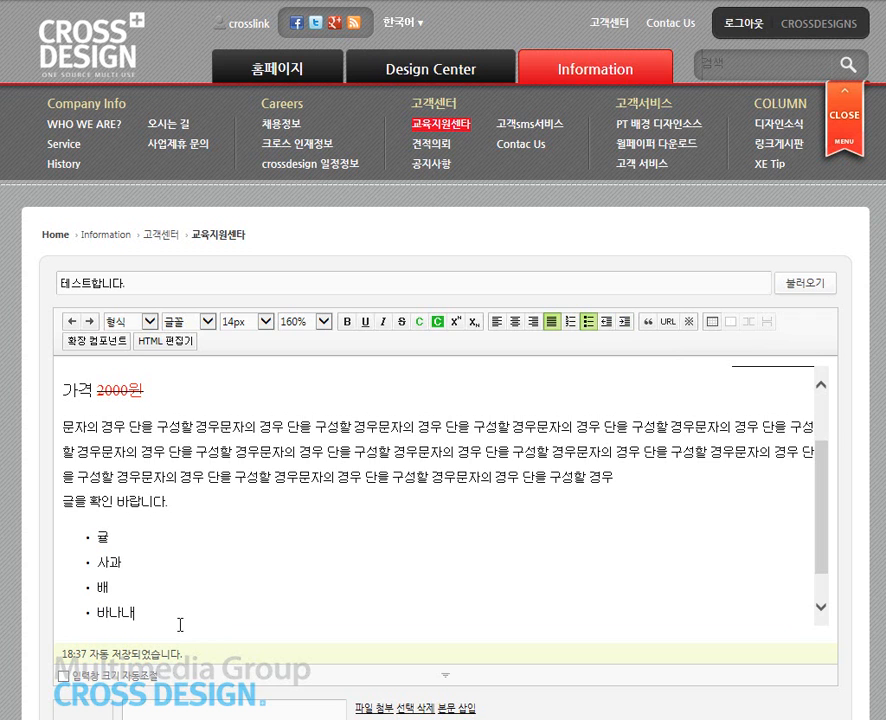
key("Return")
key("Return")
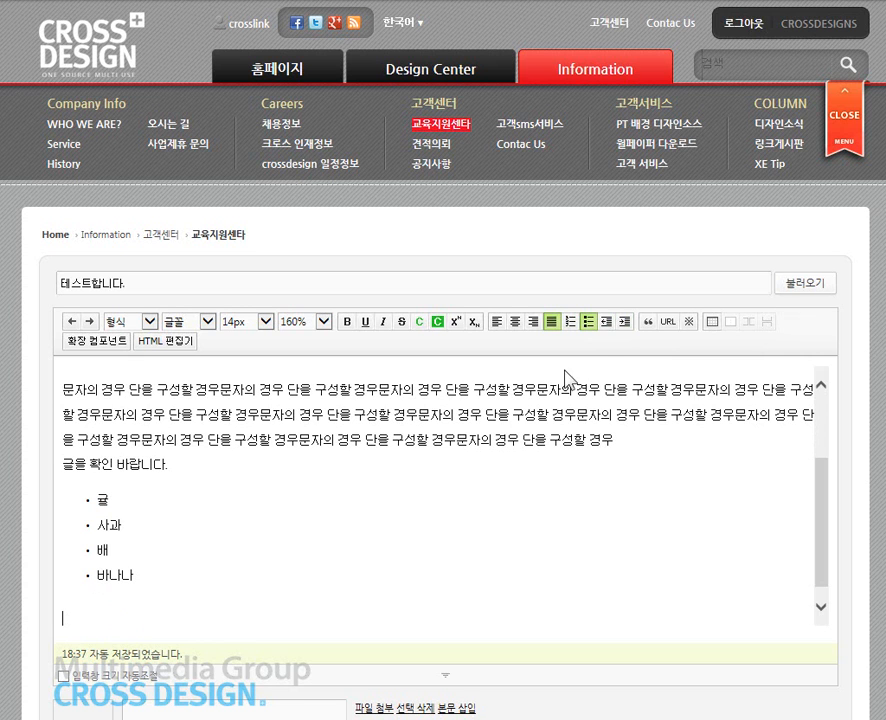
Try a boxed quotation style on the post body, check it from the heading onward, and undo it
left_click(648, 324)
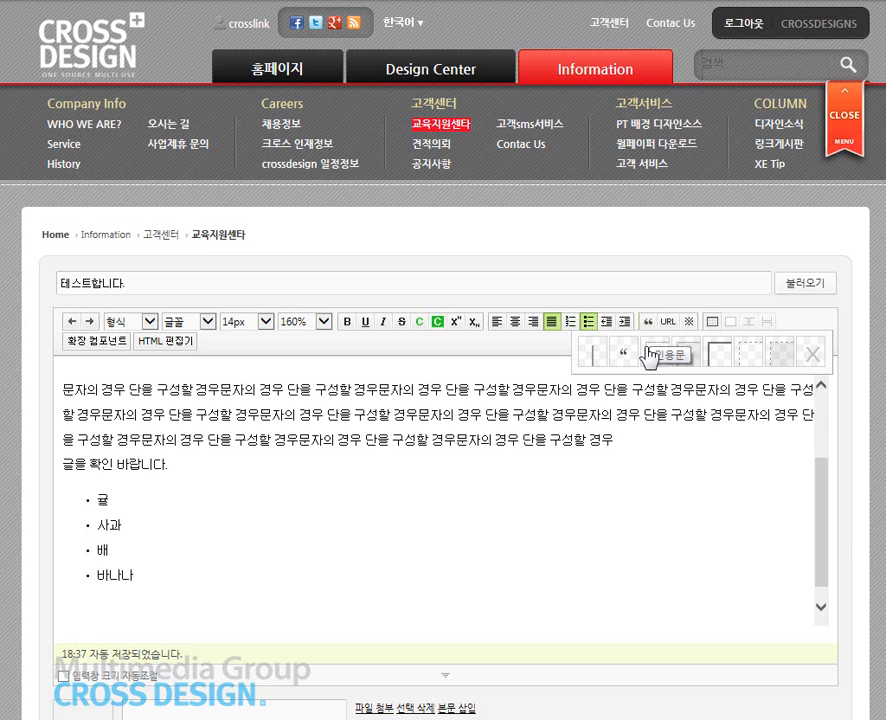
left_click(689, 359)
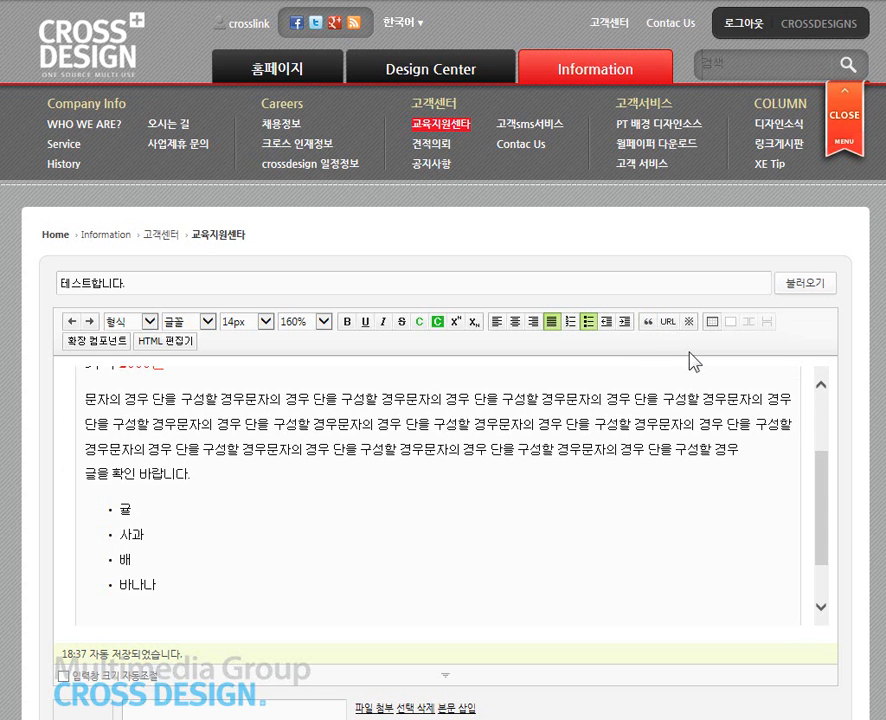
left_click_drag(823, 510, 820, 425)
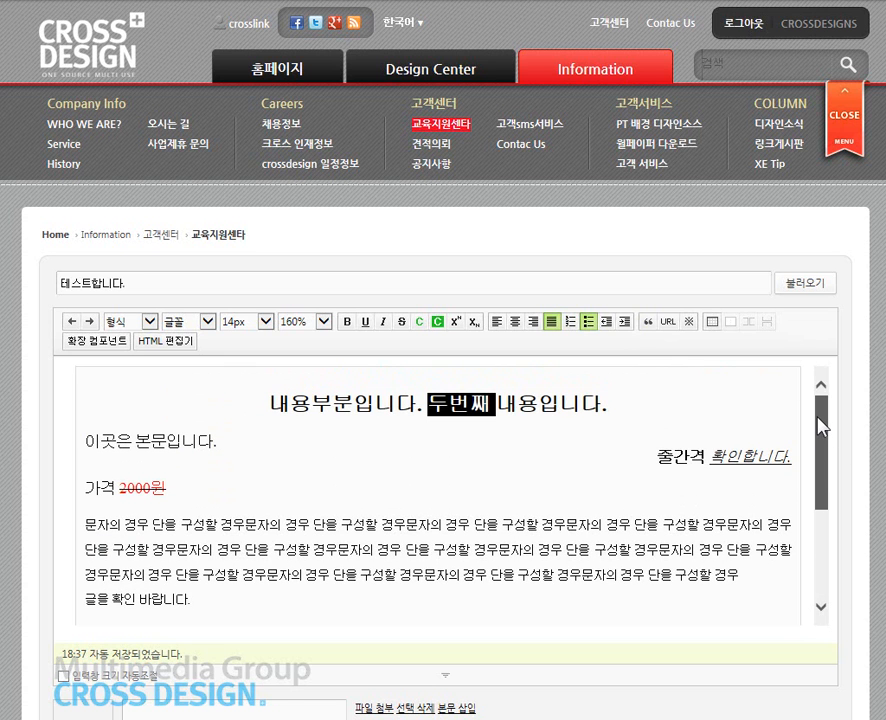
left_click(71, 322)
Return to the end of the bulleted fruit list and place the cursor on an empty line below it
left_click(233, 530)
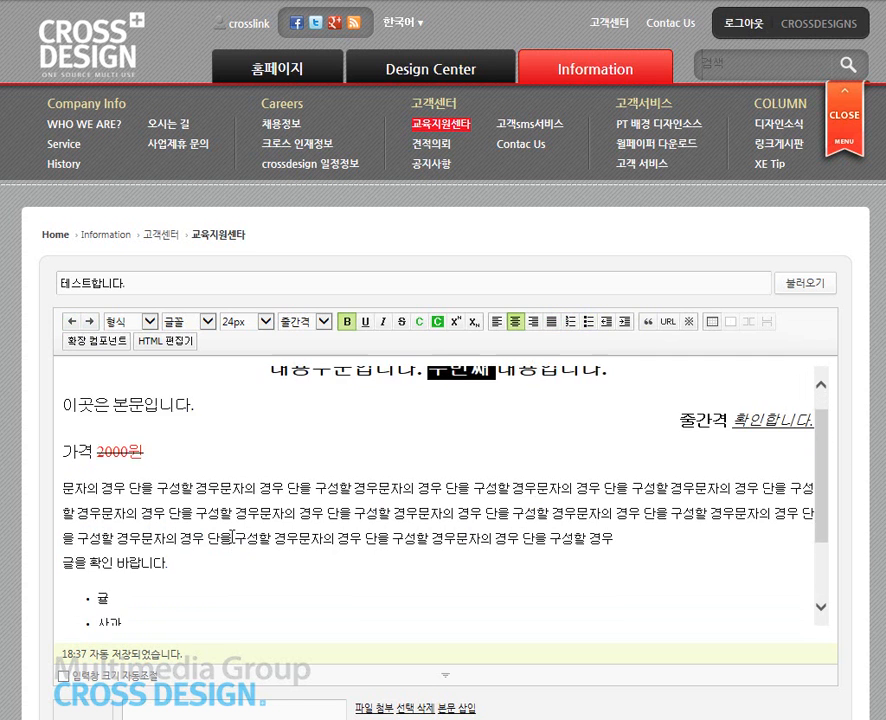
scroll(233, 524, "down", 3)
key("Return")
key("Return")
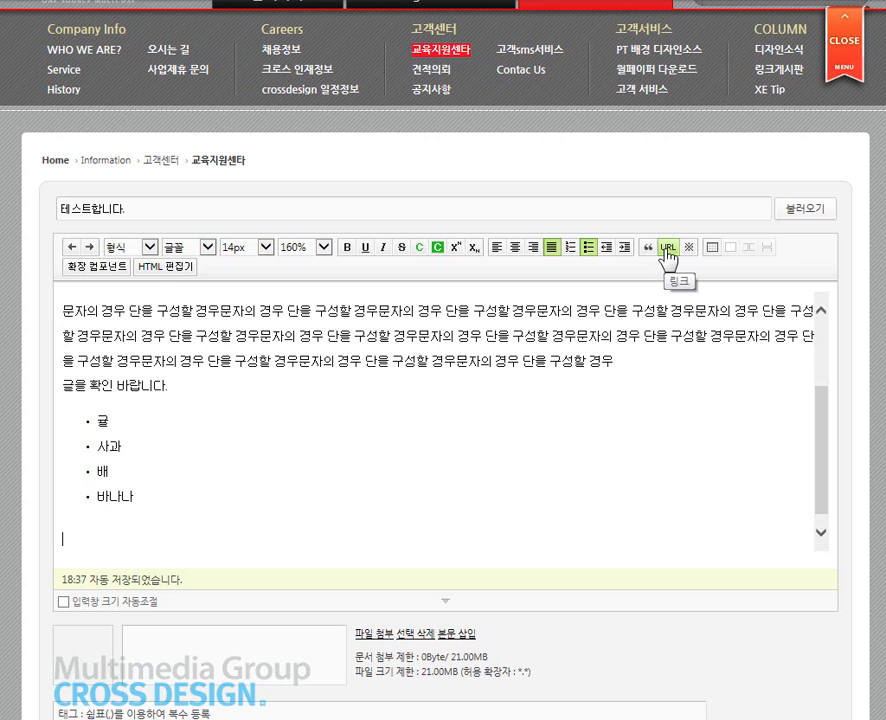
double_click(104, 423)
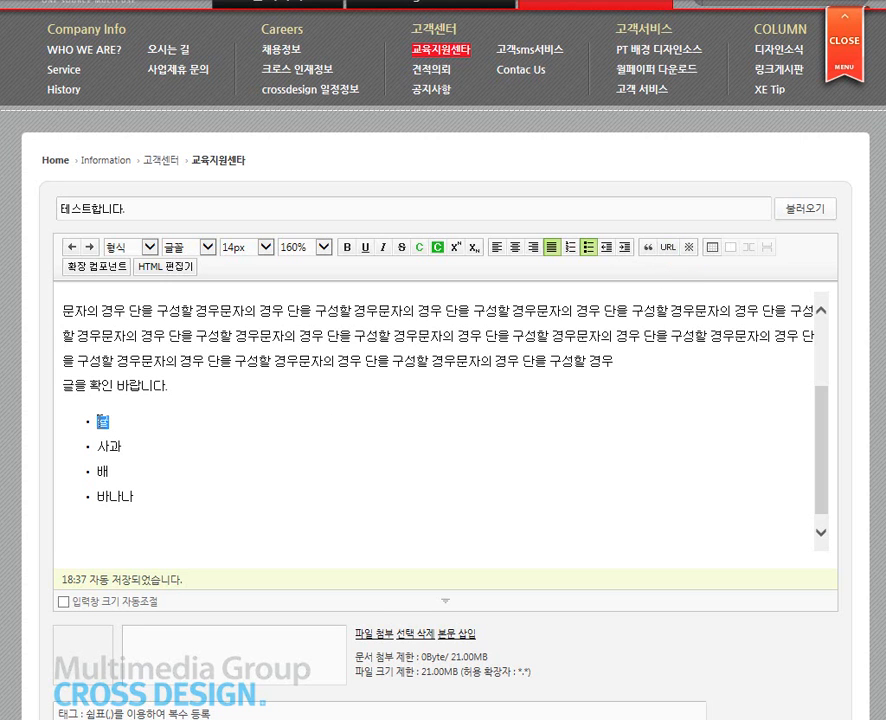
left_click(670, 248)
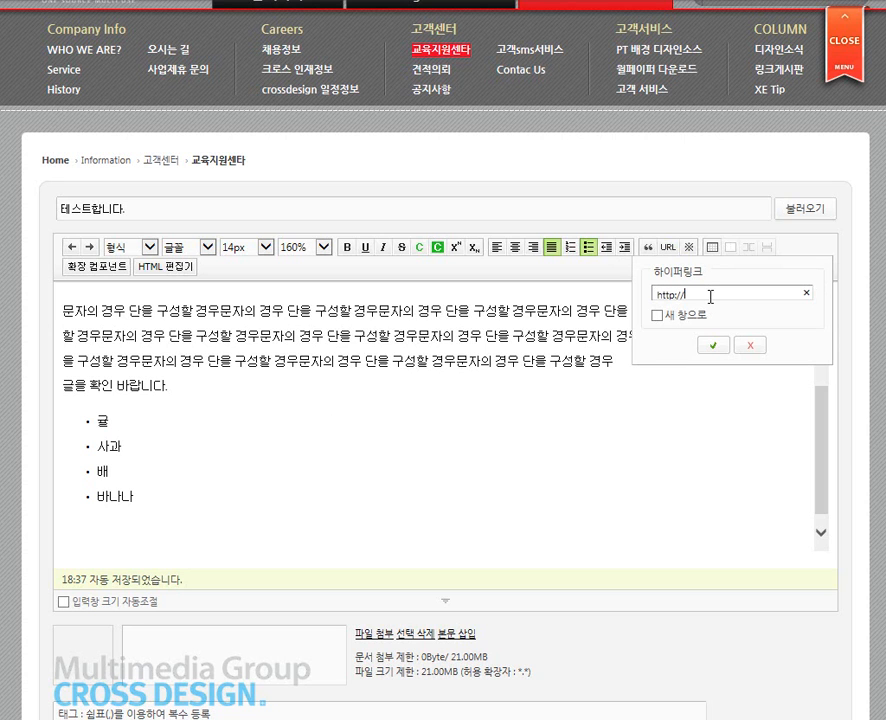
type("ㅜㅁ")
type("naver")
type(".com")
left_click(679, 318)
left_click(705, 340)
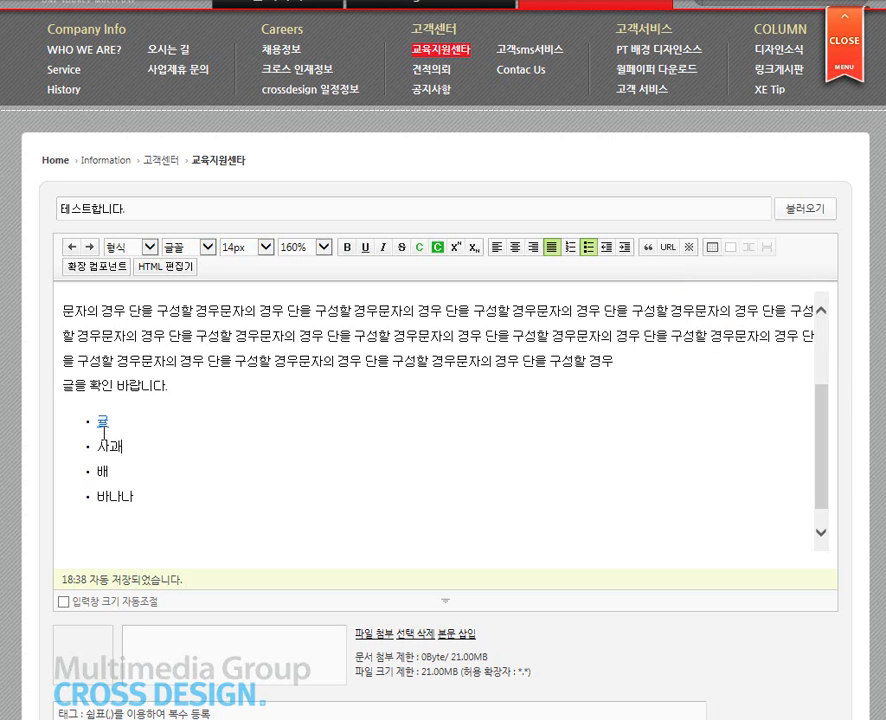
Insert the special symbol "♥" on the empty line below the fruit list
left_click(166, 532)
left_click(689, 249)
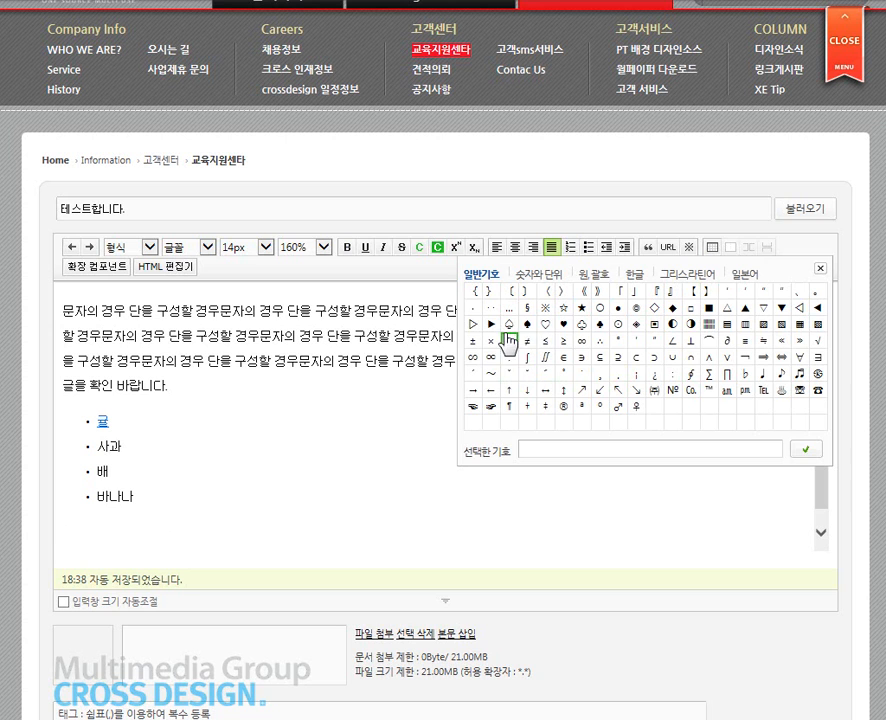
left_click(563, 326)
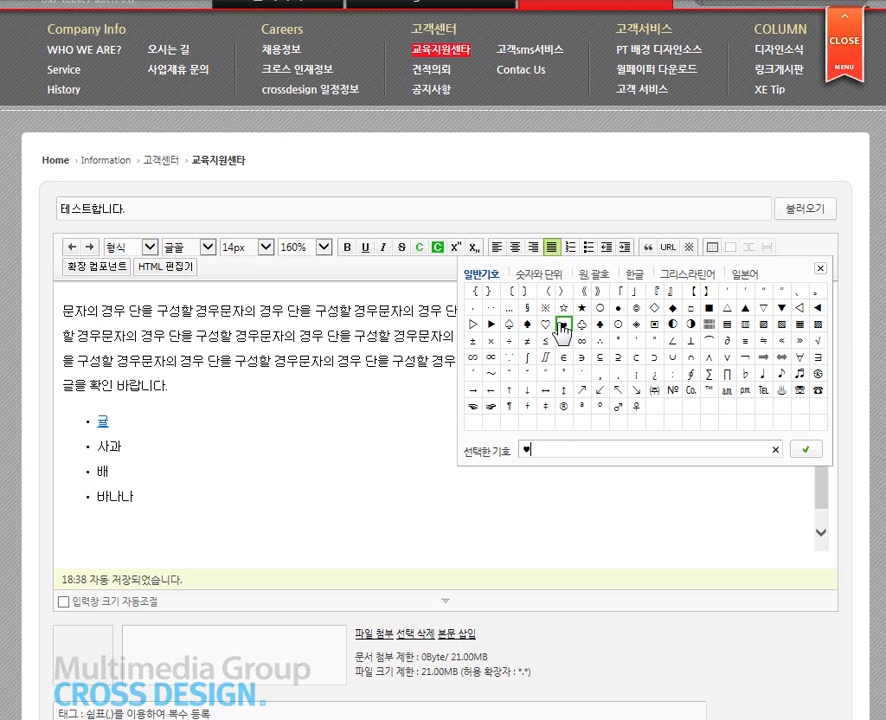
left_click(805, 449)
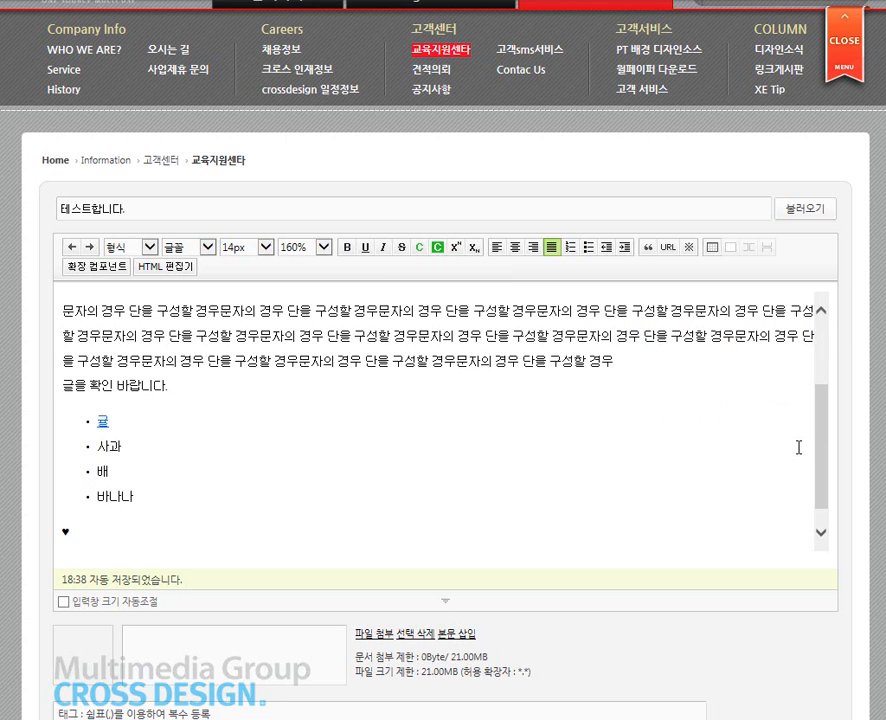
Write "사랑합니다. 고객님" after the heart symbol and start a new line below it
type("tkfkd")
key("BackSpace")
key("BackSpace")
key("BackSpace")
key("BackSpace")
key("BackSpace")
type("사랑")
key("BackSpace")
key("BackSpace")
key("BackSpace")
key("BackSpace")
type("사랑합니다. ㄱ고객님")
left_click(182, 533)
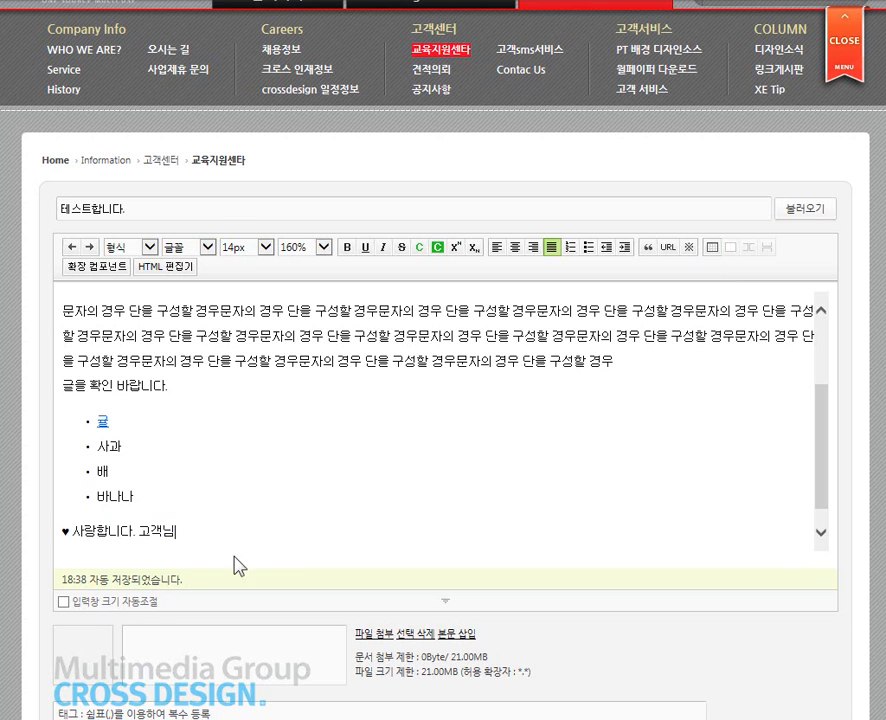
key("Return")
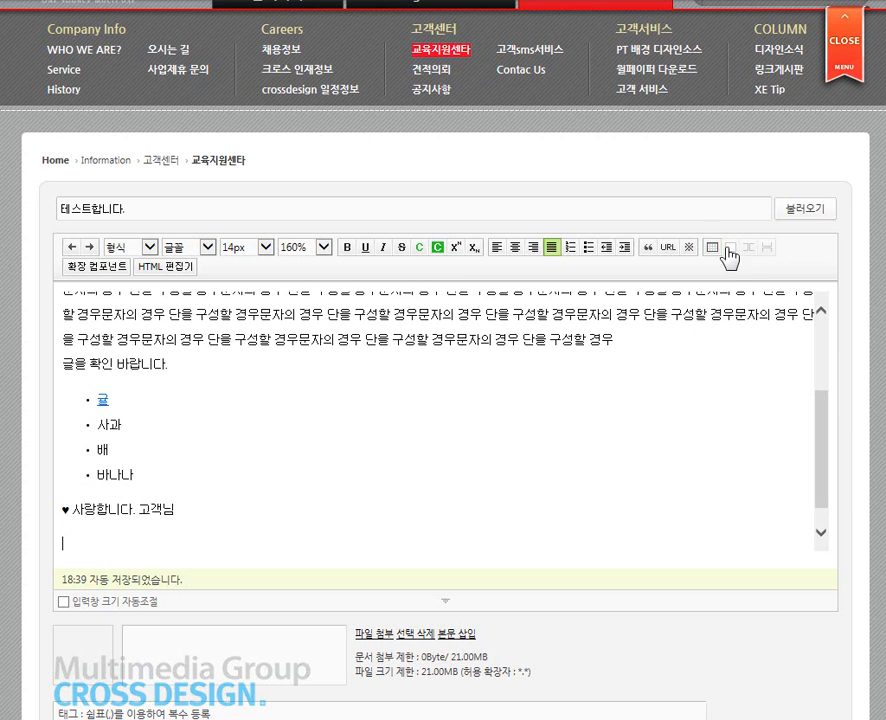
Look through the 이모티콘 출력 component's emoticons and set choices, and close it without inserting any
left_click(96, 267)
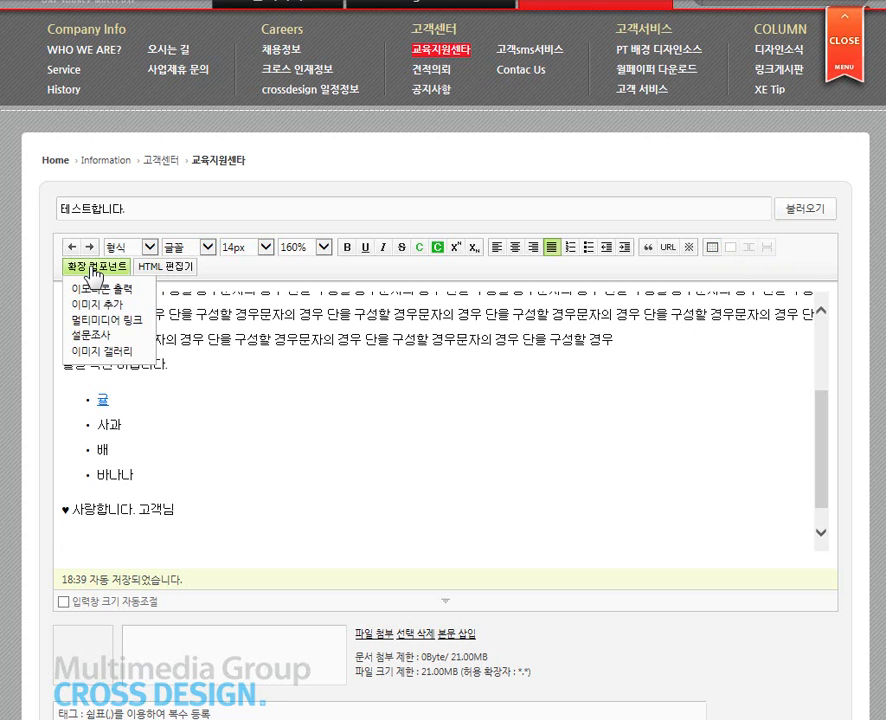
left_click(104, 300)
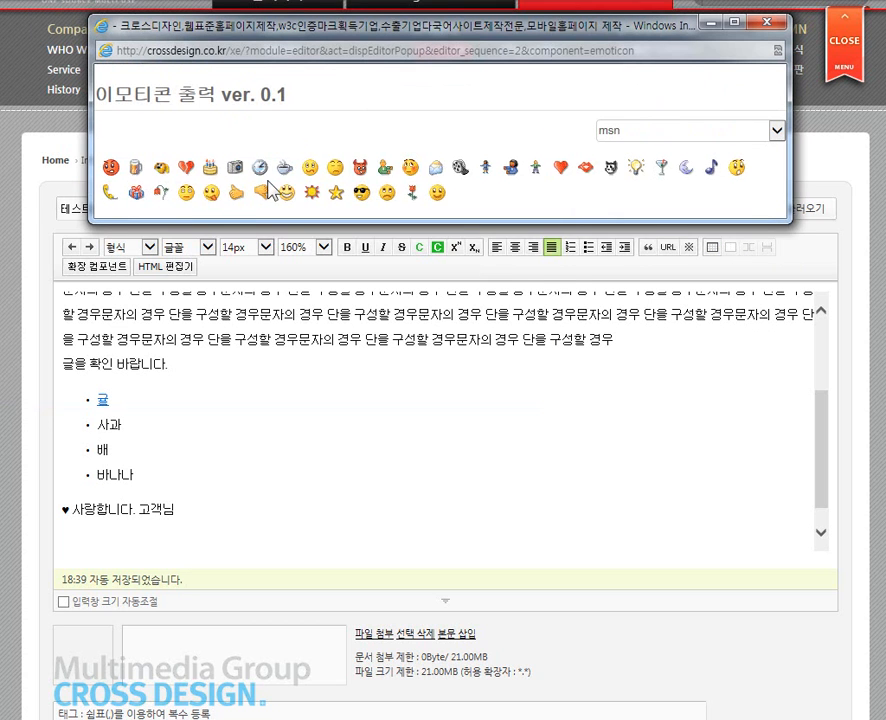
left_click(762, 134)
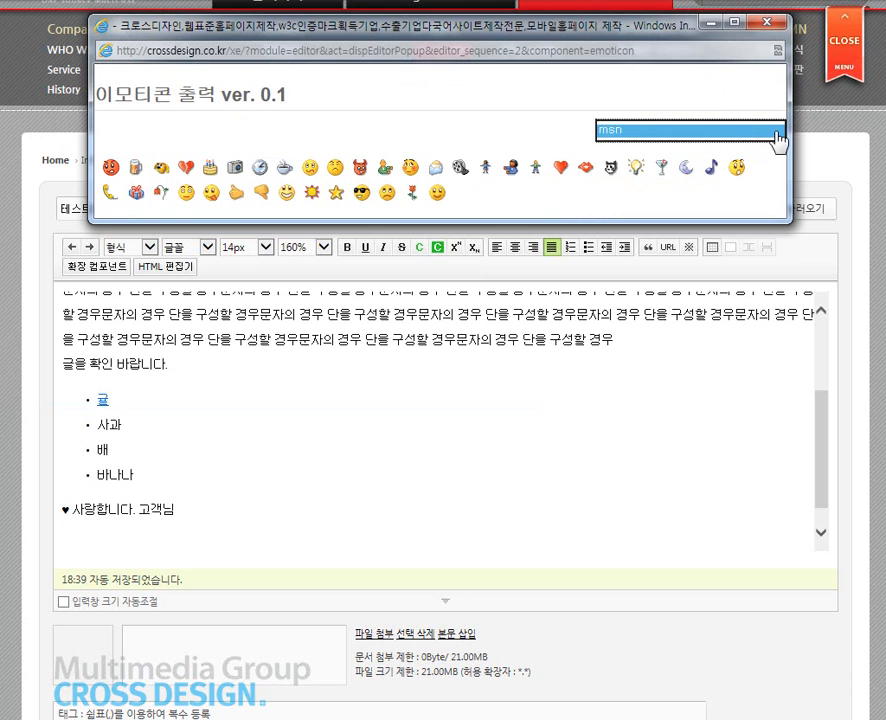
left_click(777, 23)
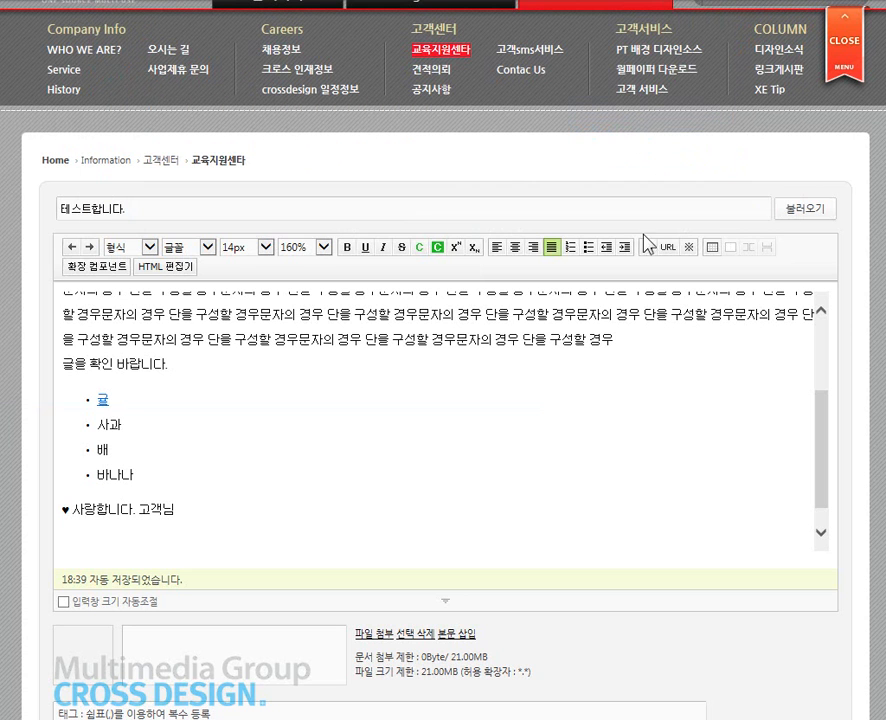
Examine the 이미지 추가 component's path, size, URL and alignment settings and close it without adding an image
left_click(110, 268)
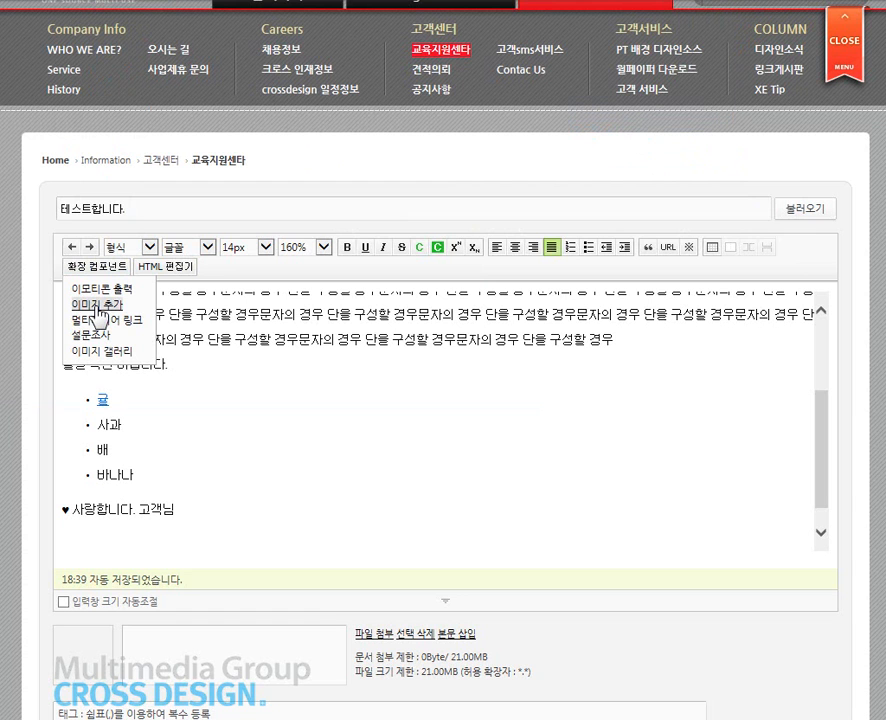
left_click(100, 306)
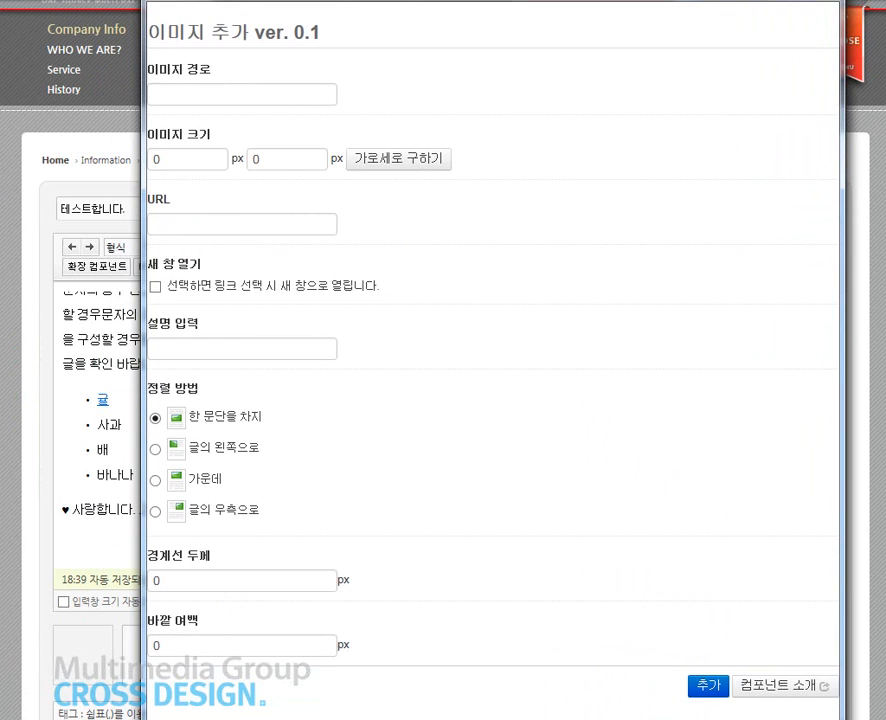
left_click(191, 81)
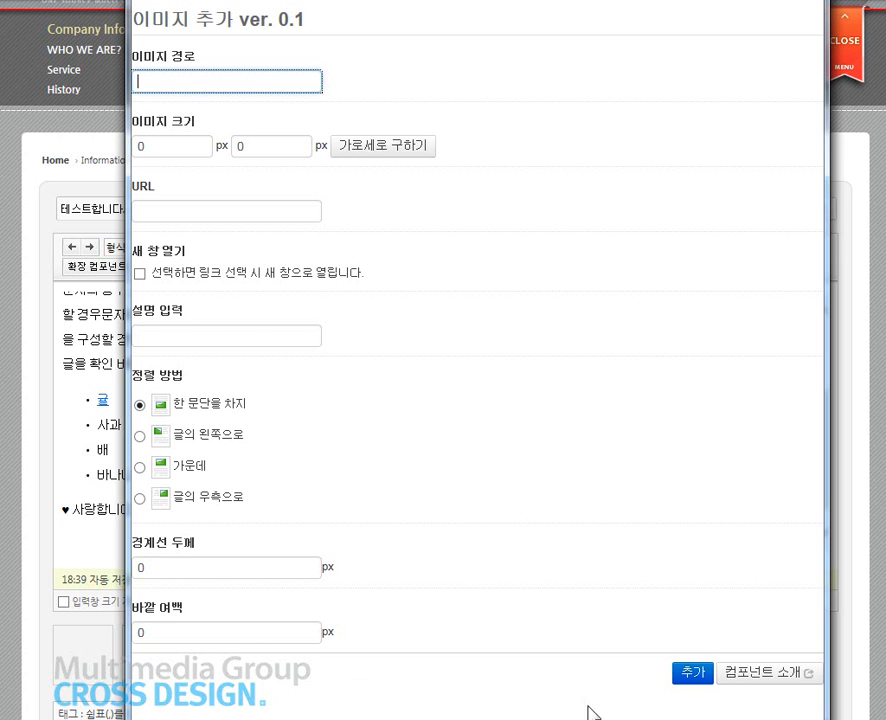
left_click(812, 2)
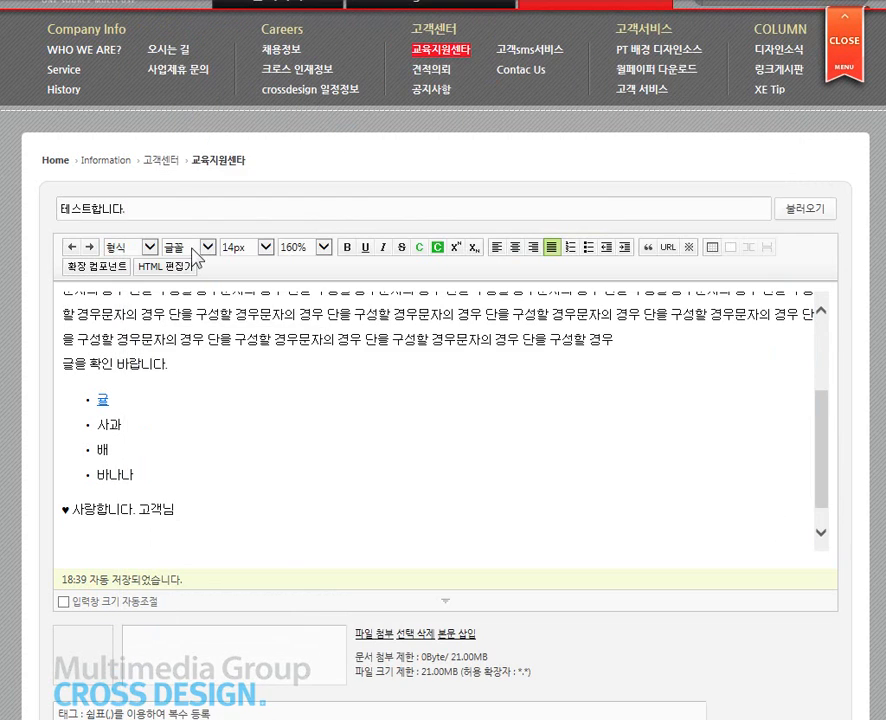
Try the 멀티미디어 링크 component with "싸이.wmv" in the media path and close it without adding the link
left_click(116, 270)
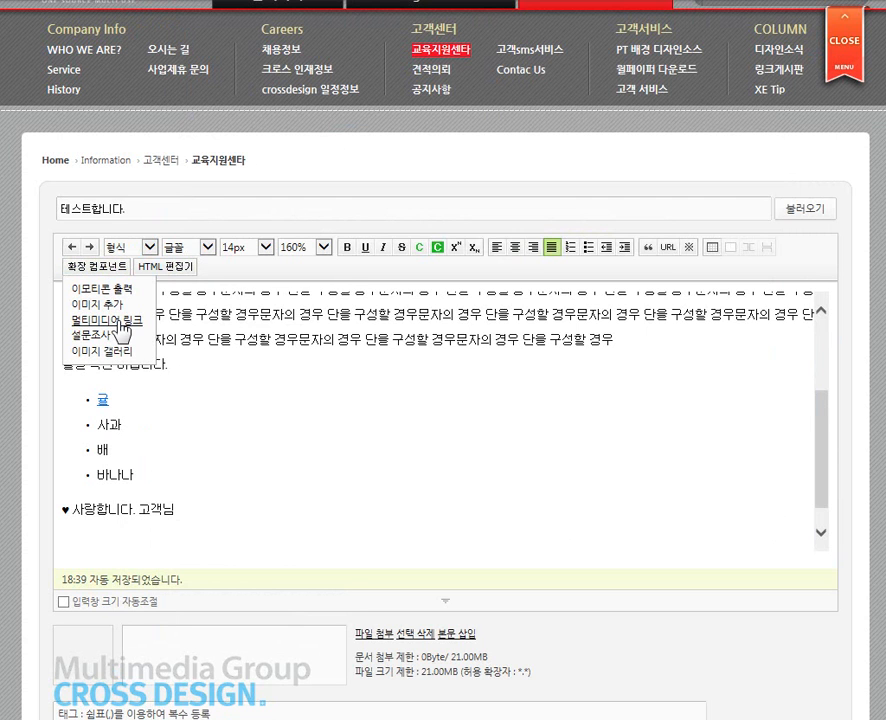
left_click(124, 321)
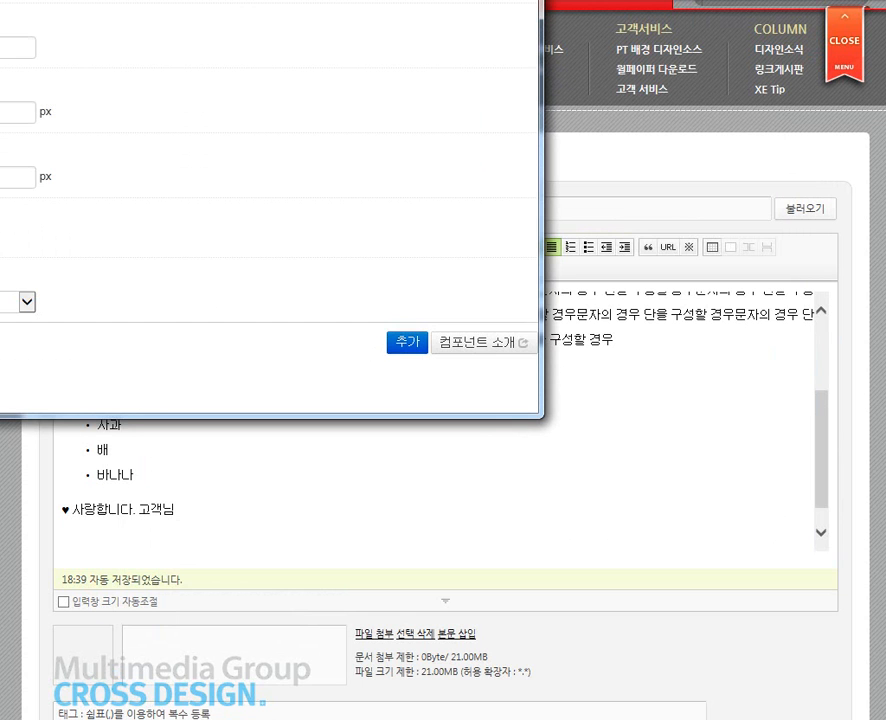
left_click(169, 149)
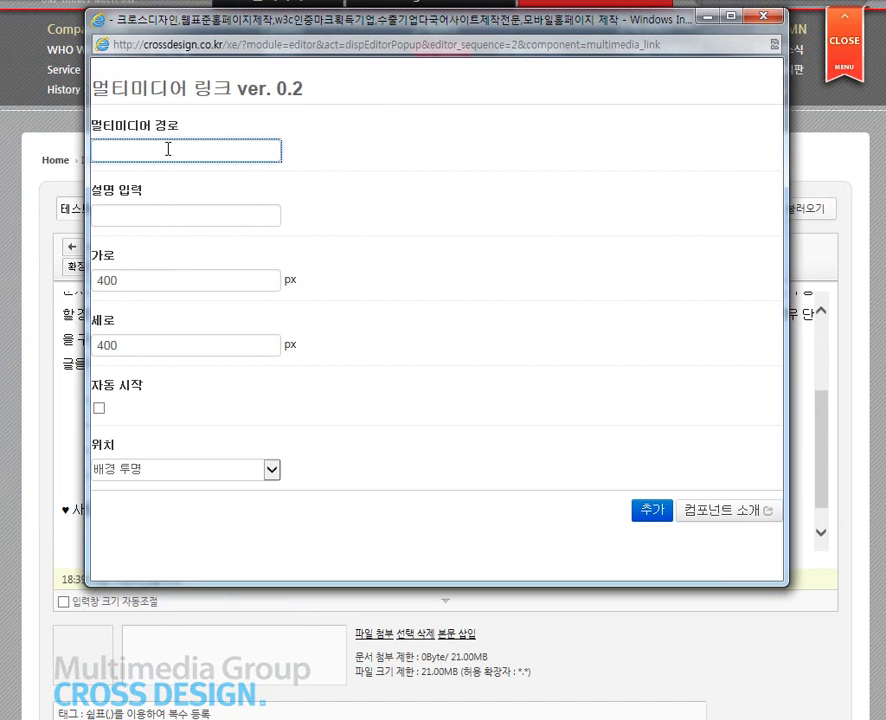
type("타")
key("BackSpace")
key("BackSpace")
type("싸이.wmv")
key("Left")
key("Left")
key("Left")
key("Left")
key("Left")
key("Left")
left_click(762, 17)
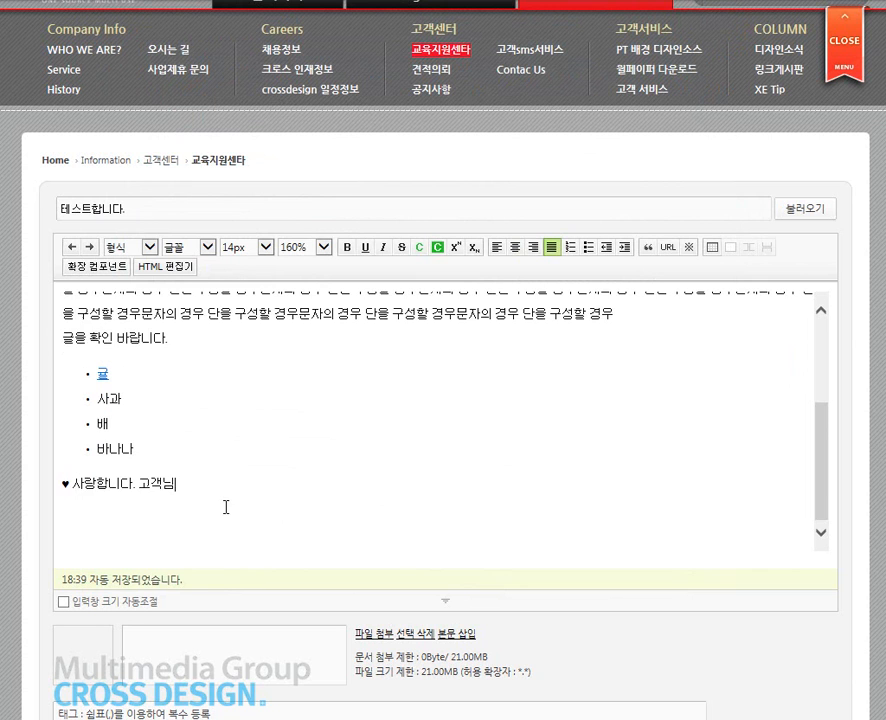
scroll(233, 508, "down", 3)
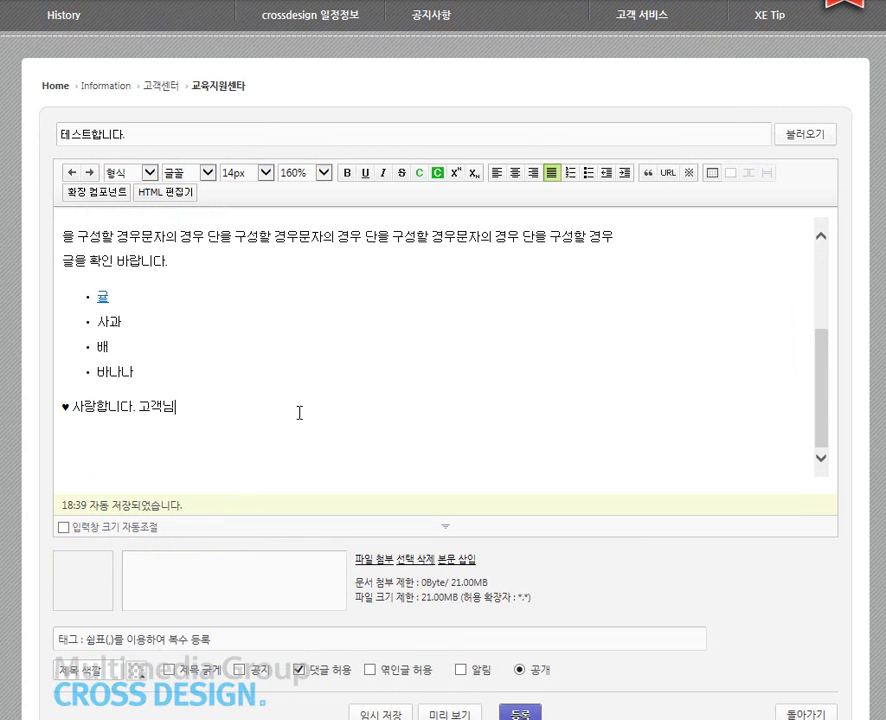
left_click(99, 193)
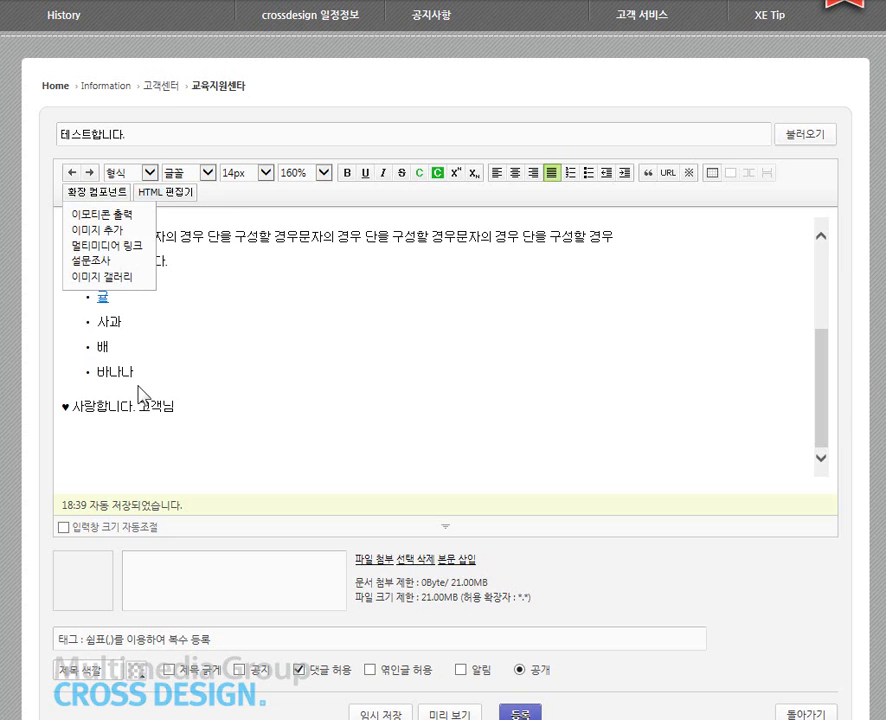
left_click(115, 441)
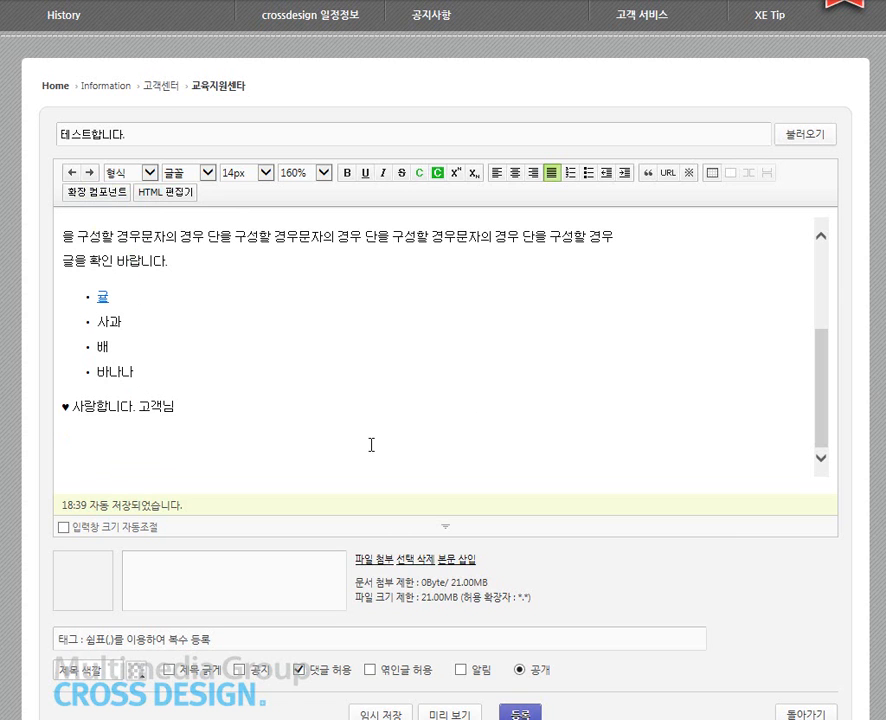
Enlarge the editing area to show the whole post and enable 입력창 크기 자동조절
scroll(542, 412, "down", 1)
scroll(542, 412, "down", 1)
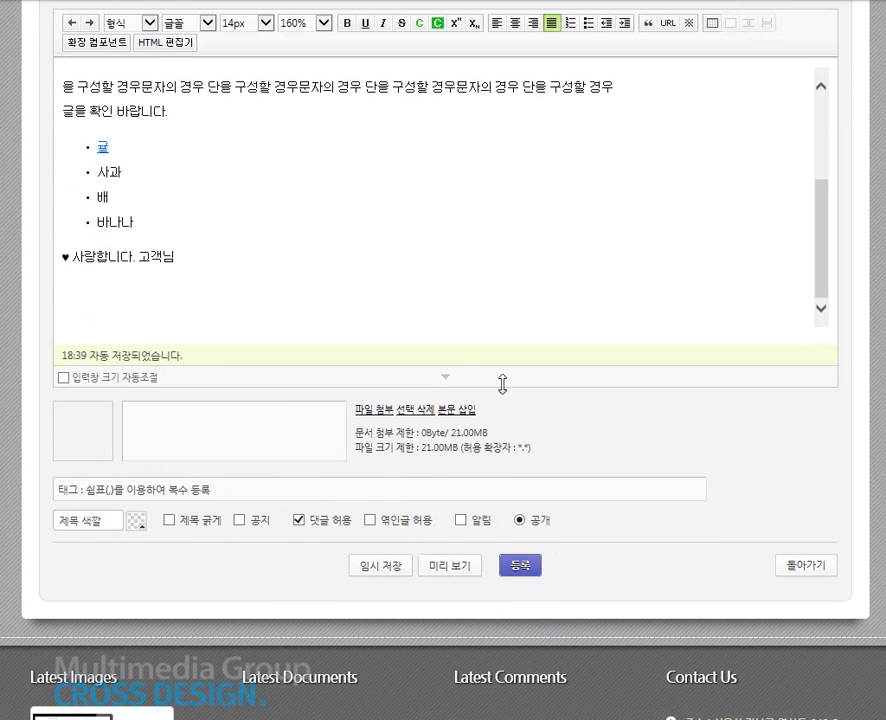
left_click_drag(452, 378, 445, 499)
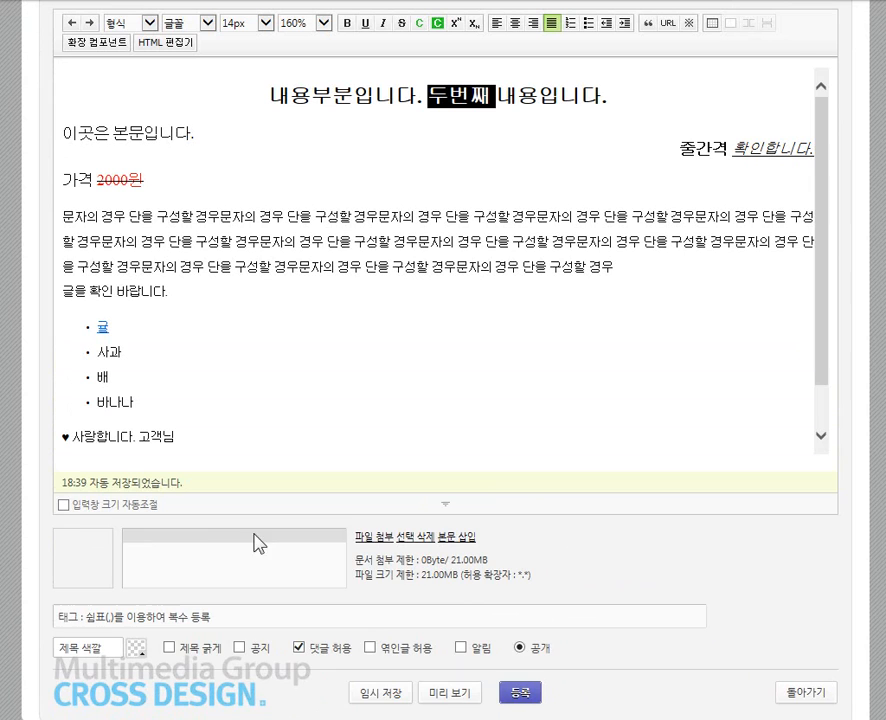
left_click(64, 505)
Add the lines "아아아아아", "이이이이" and "우우우" below the heart line at the end of the body
left_click(101, 480)
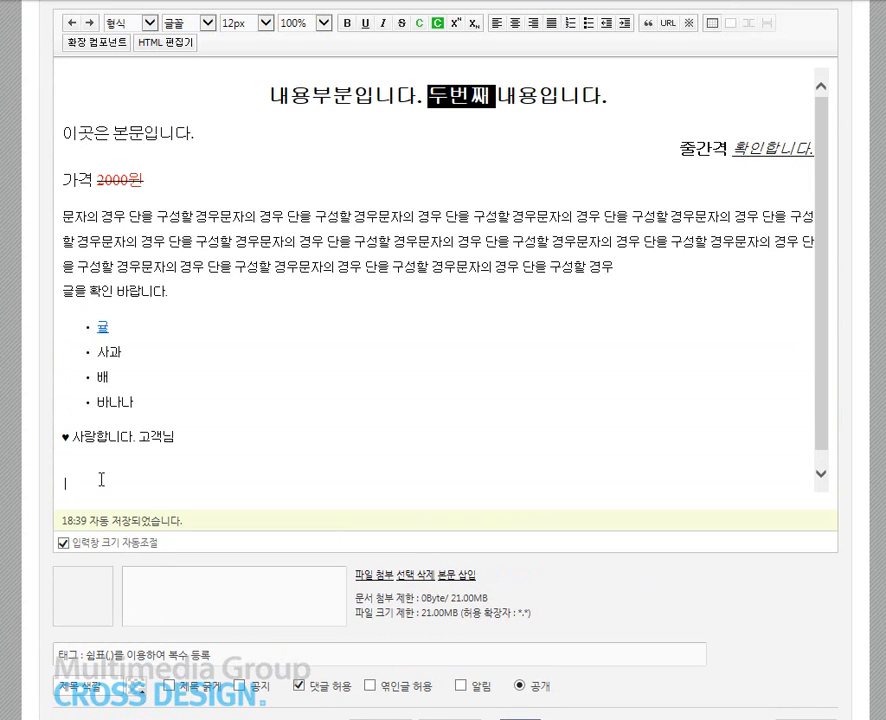
type("마")
type("아아아아")
key("Return")
type("이링")
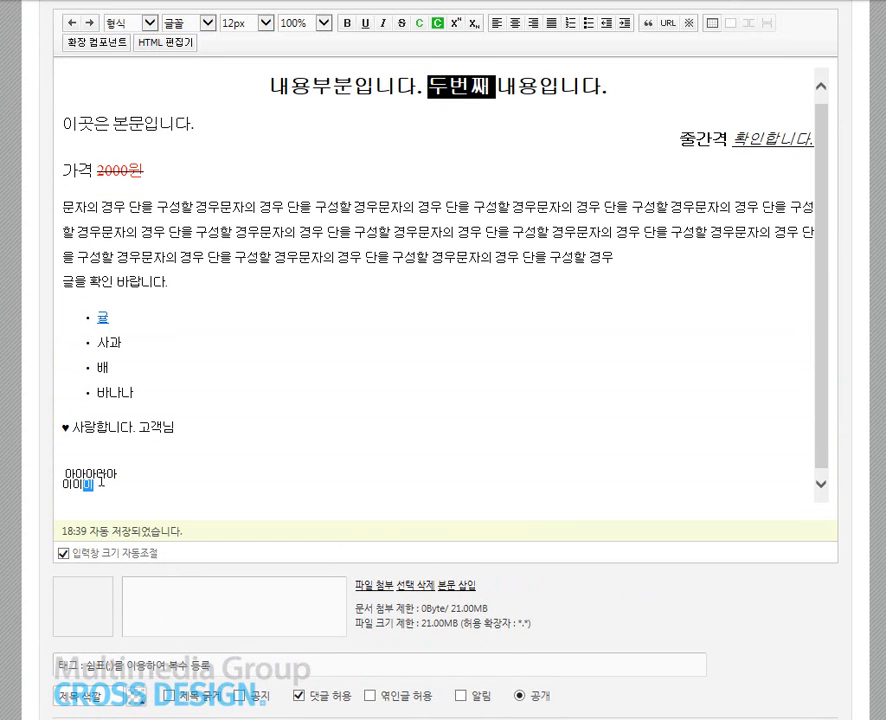
type("이이")
key("Return")
type("우우우")
key("Return")
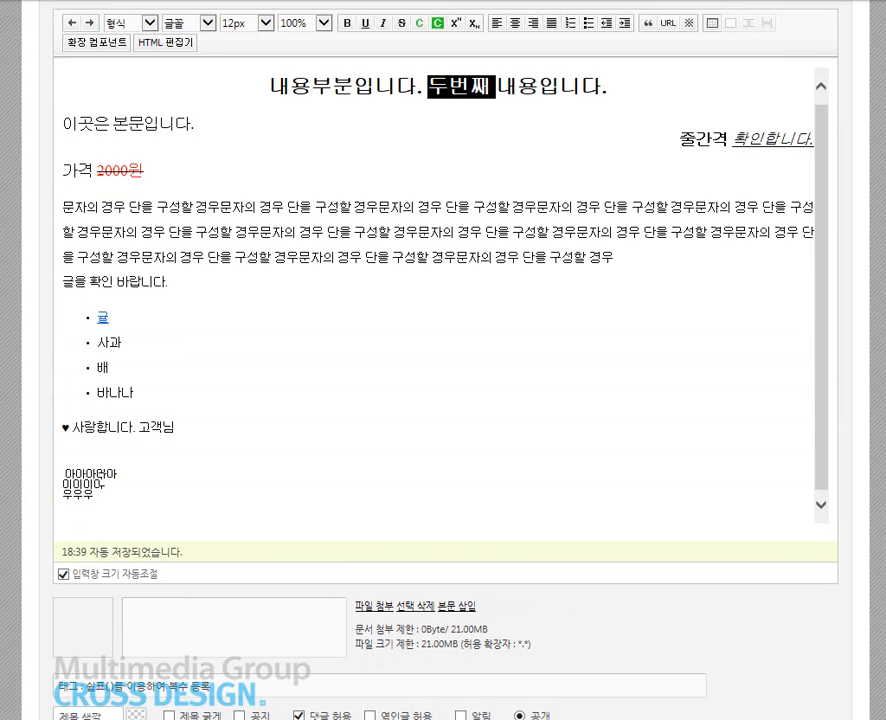
Check the attachment size limits and attach the photo ending in "20130924 002.JPG" from the 2013-09-24 folder
scroll(214, 487, "down", 3)
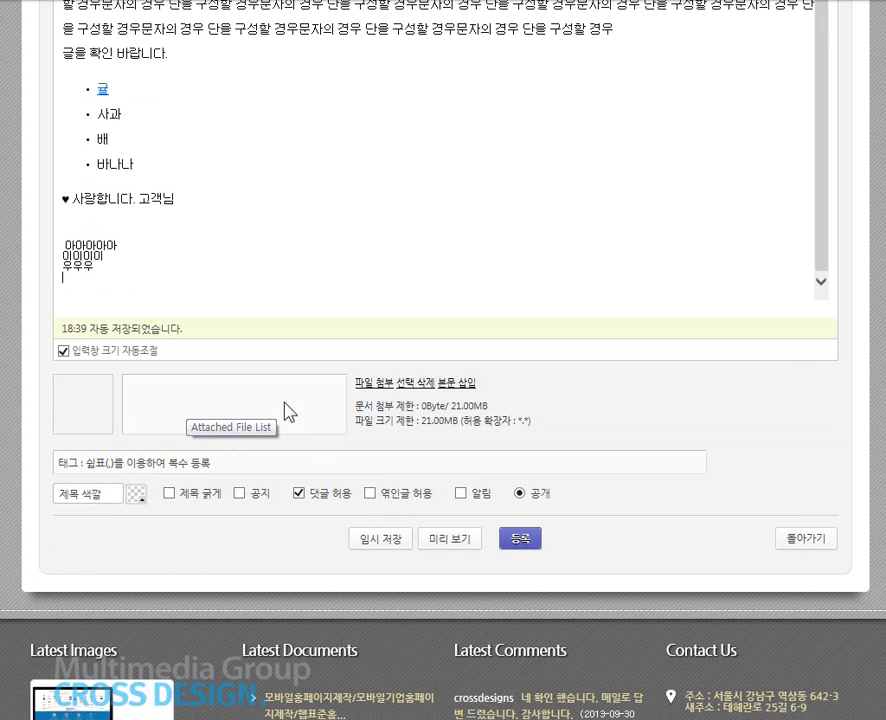
left_click_drag(445, 405, 487, 404)
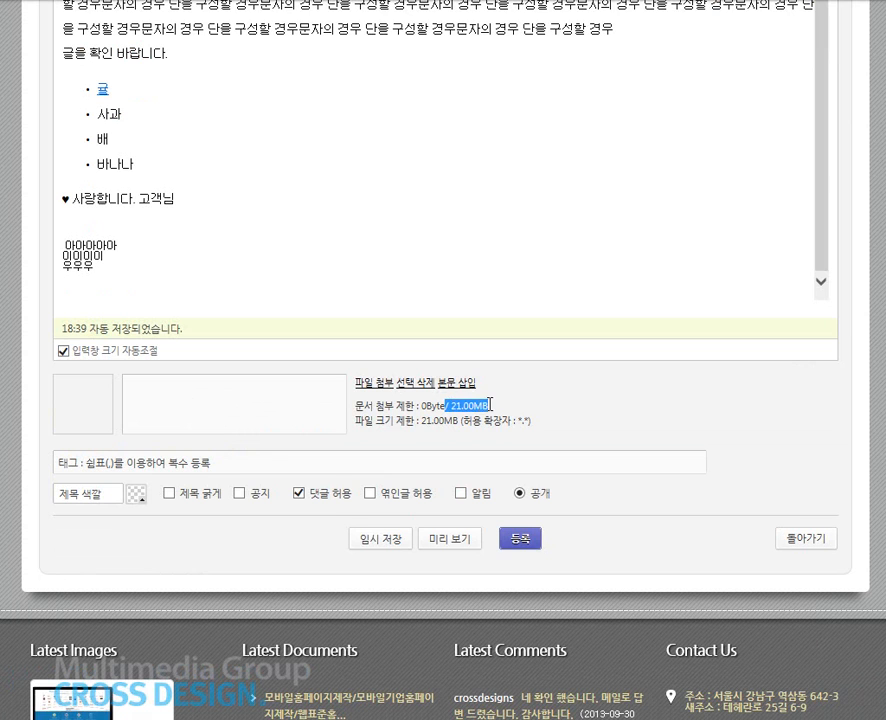
left_click(511, 412)
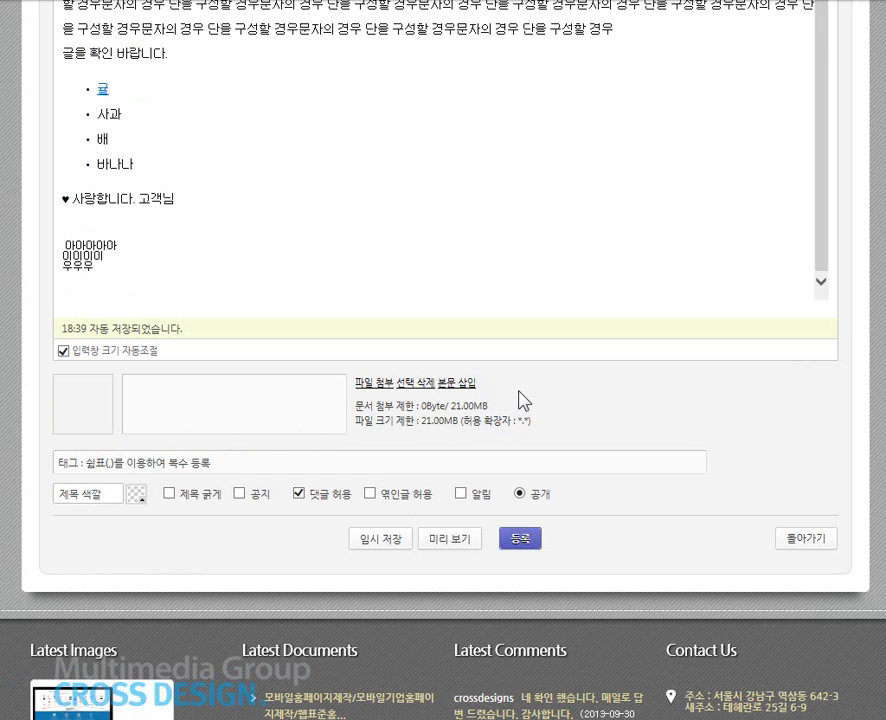
left_click_drag(502, 409, 375, 407)
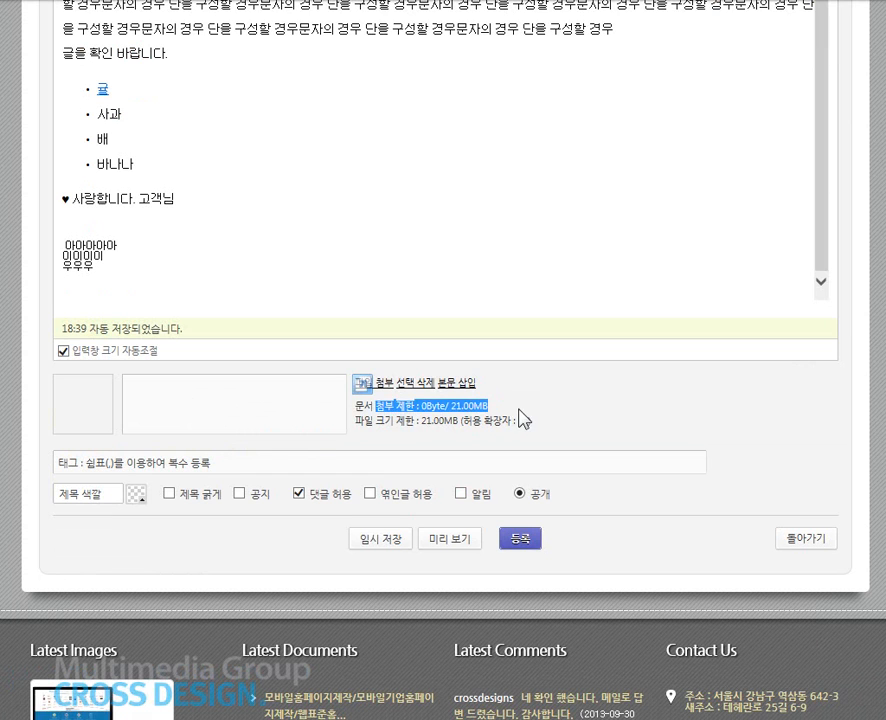
left_click(511, 409)
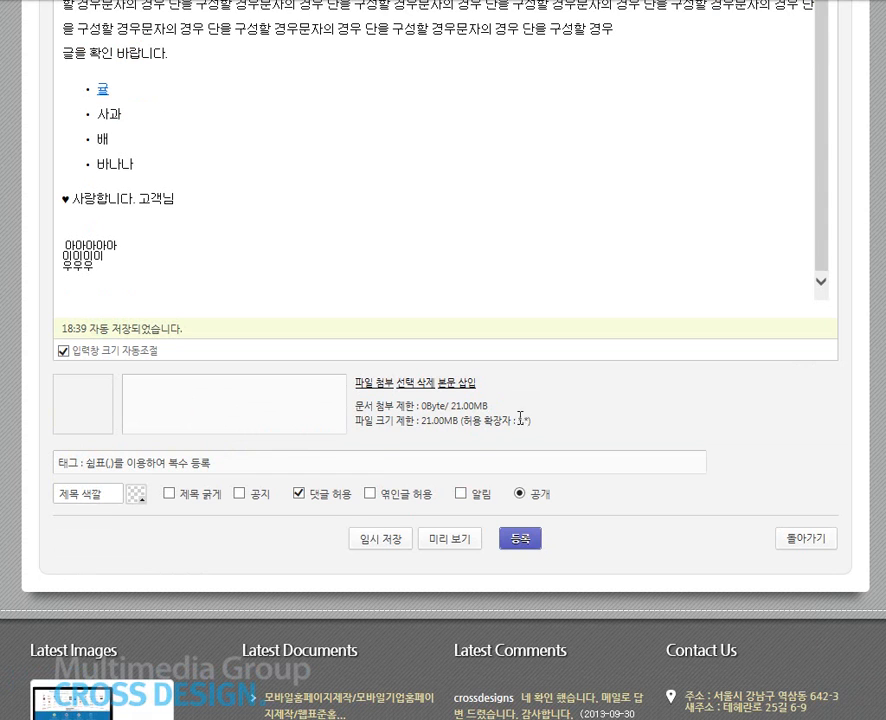
left_click(381, 390)
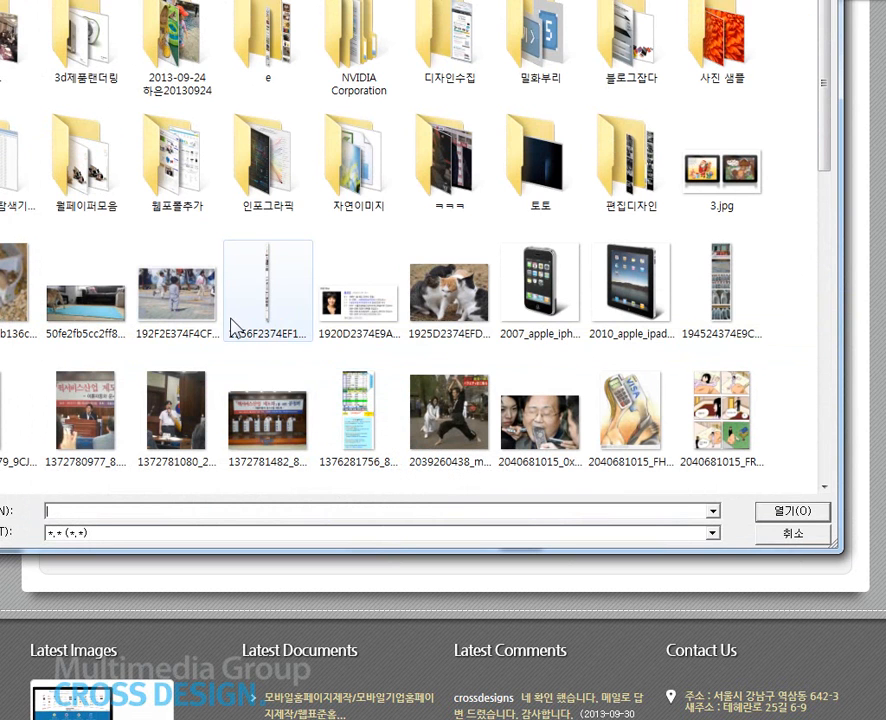
left_click(188, 316)
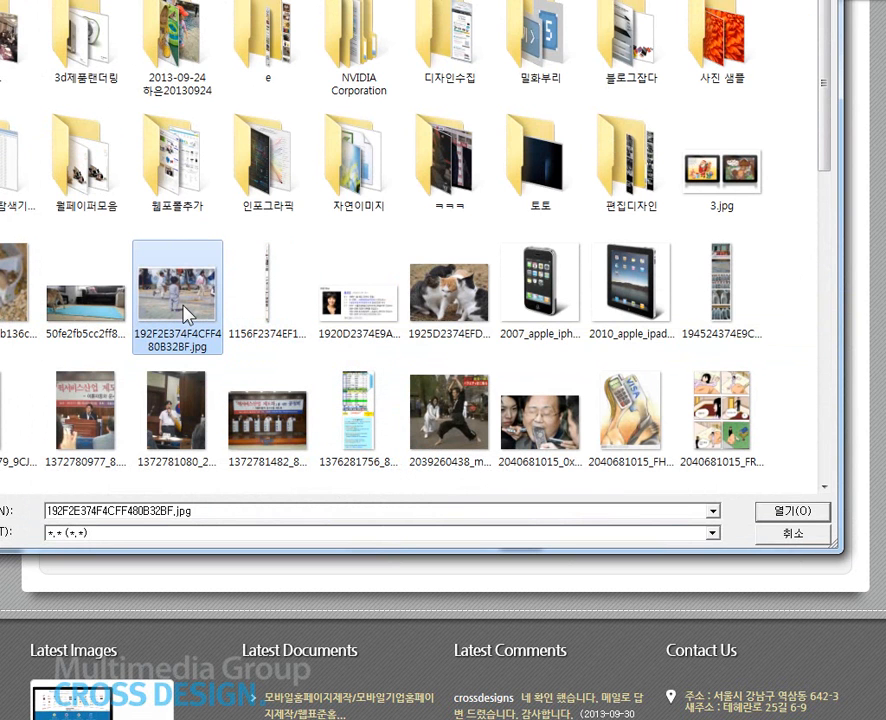
double_click(172, 44)
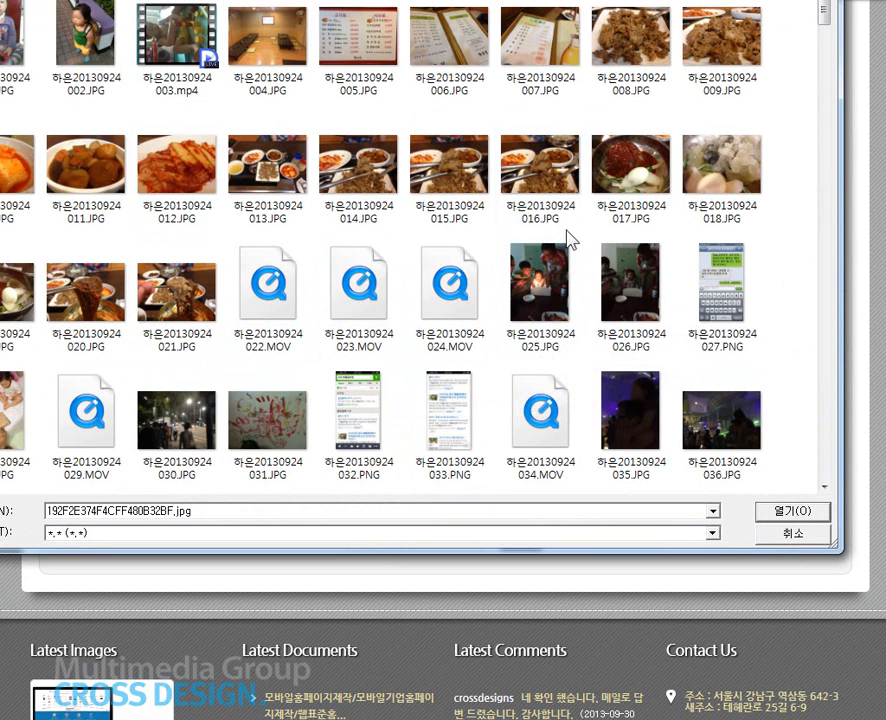
left_click(110, 30)
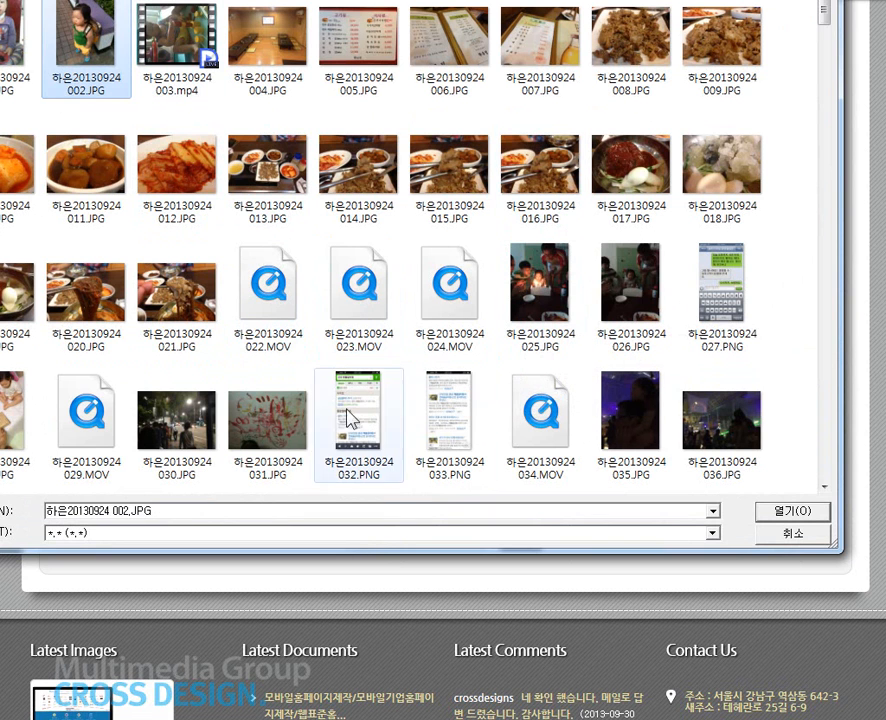
left_click(790, 512)
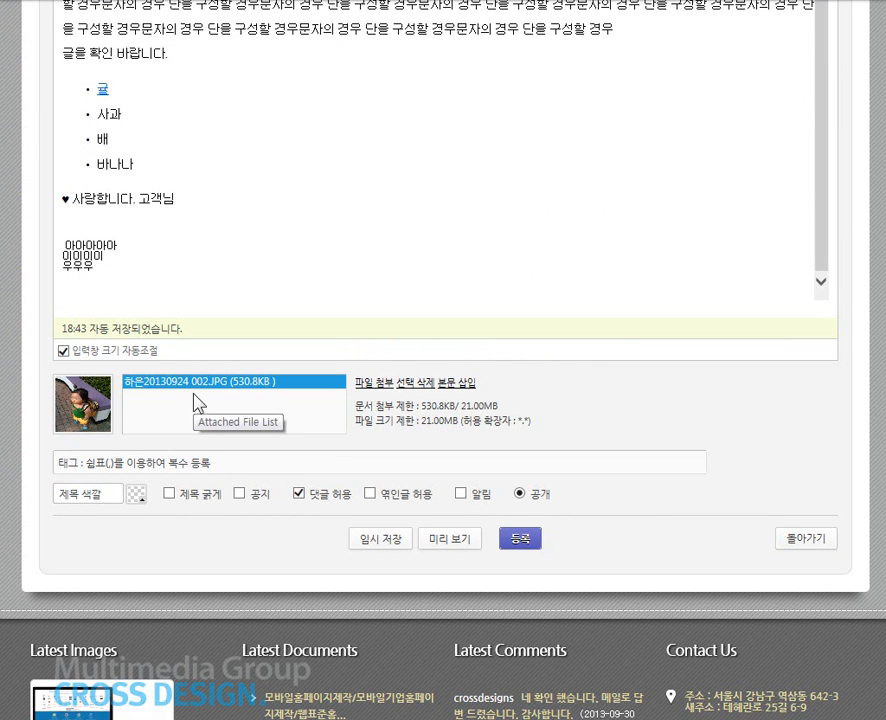
Try inserting the attached photo into the body below the last text line, and delete it from the body
left_click(145, 289)
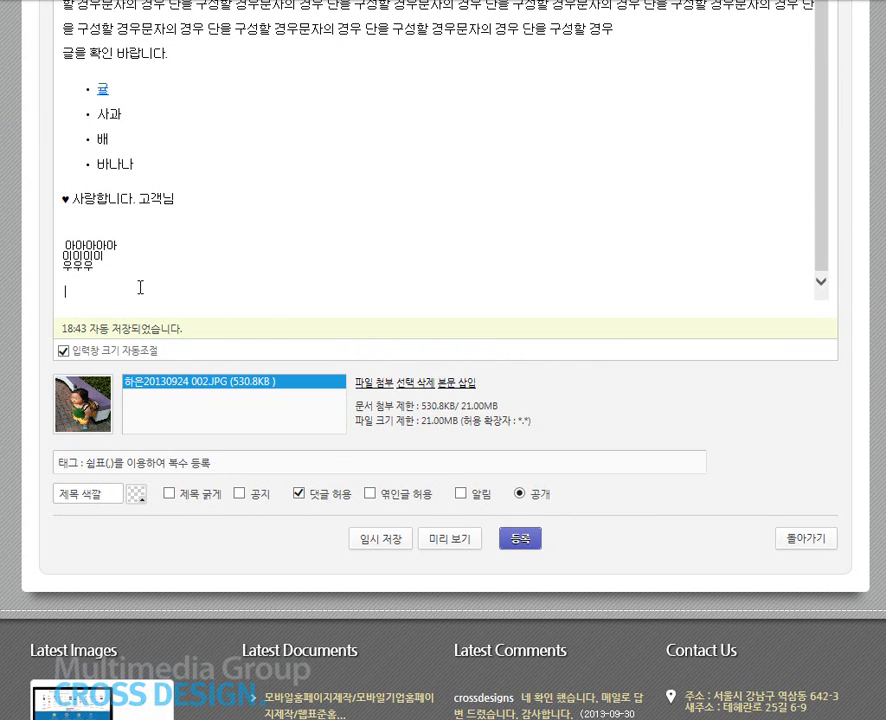
left_click(466, 384)
scroll(750, 236, "up", 5)
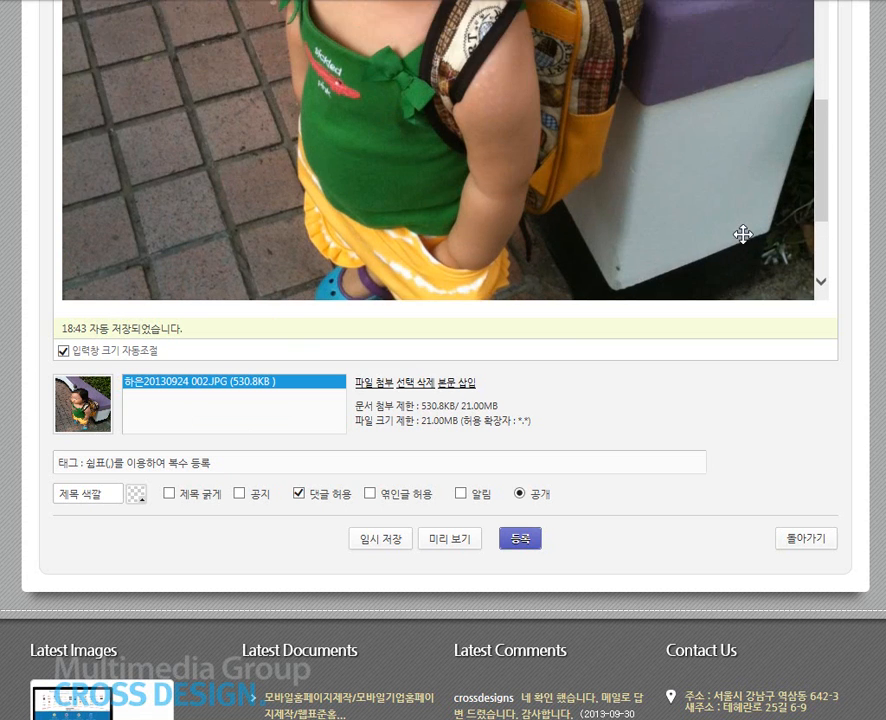
scroll(743, 234, "up", 3)
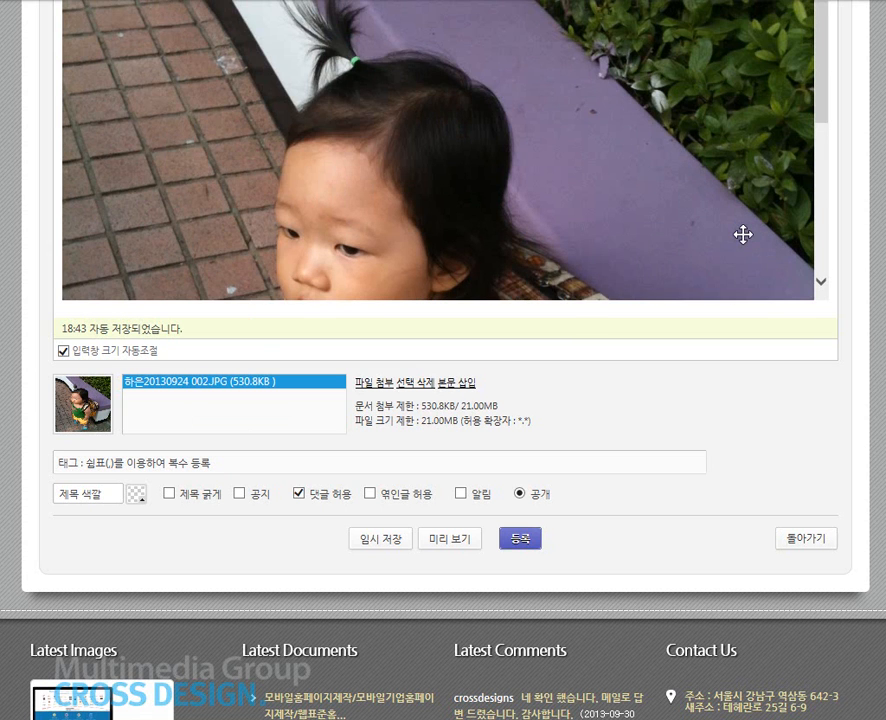
left_click(648, 217)
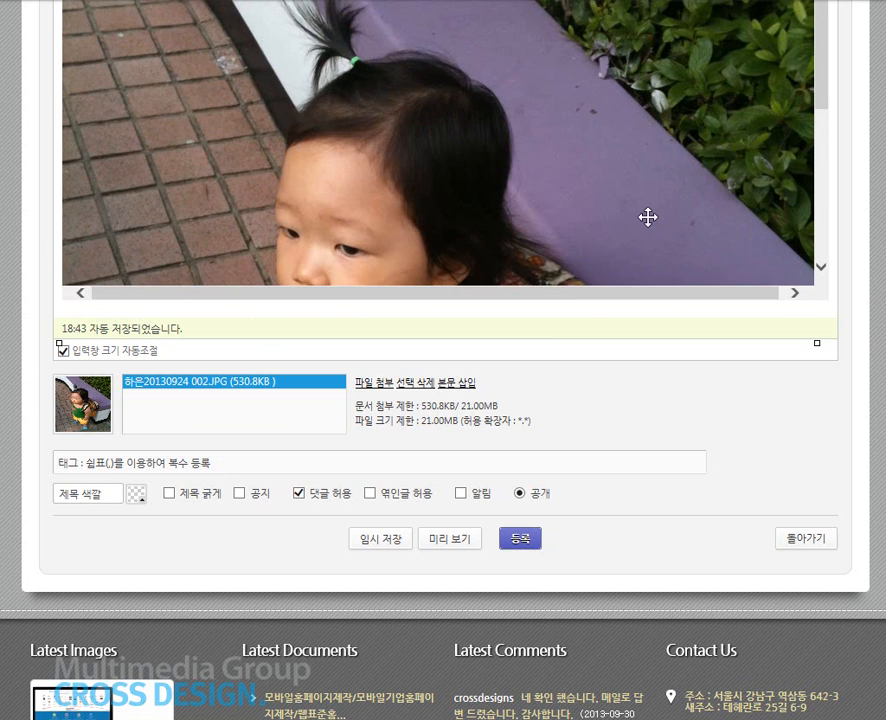
key("Delete")
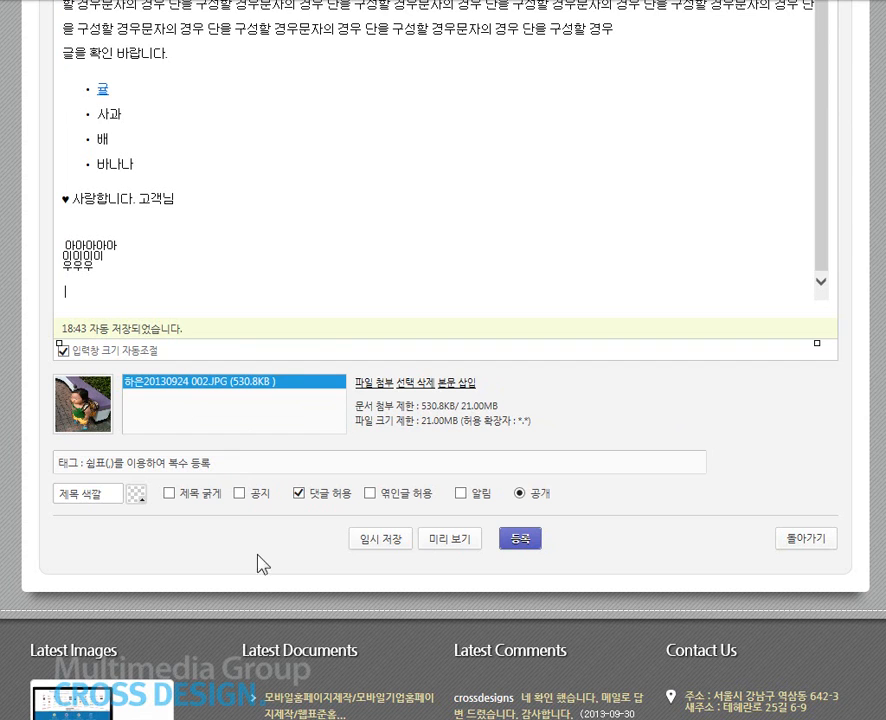
Enter the post tags "인테리어 시공,논현동 인테리어 공사,"
left_click(94, 466)
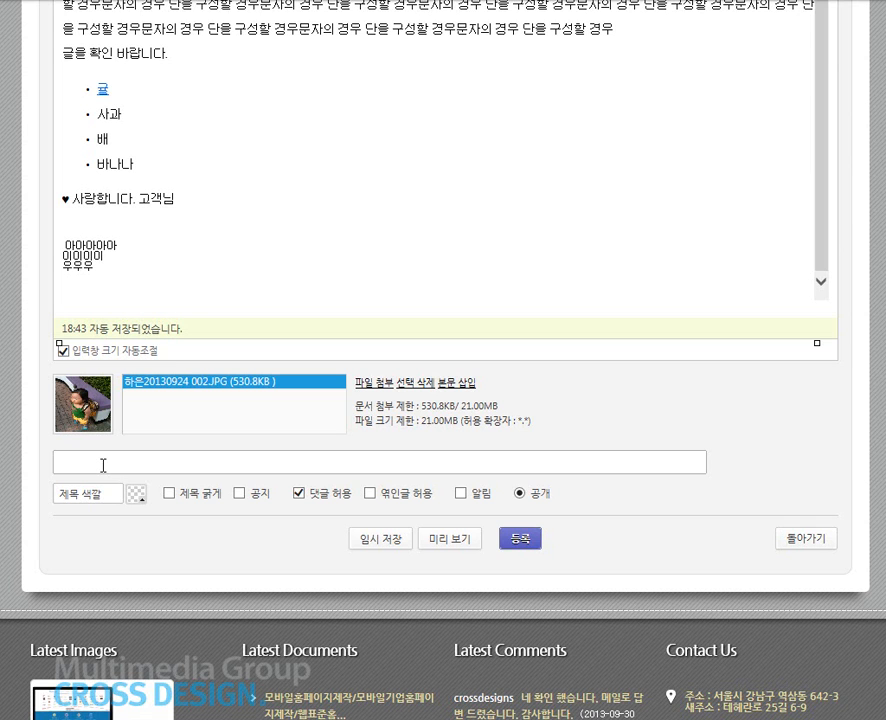
type("인테리어 제")
type("공")
type(",논현ㄷ")
type(" 인테리어")
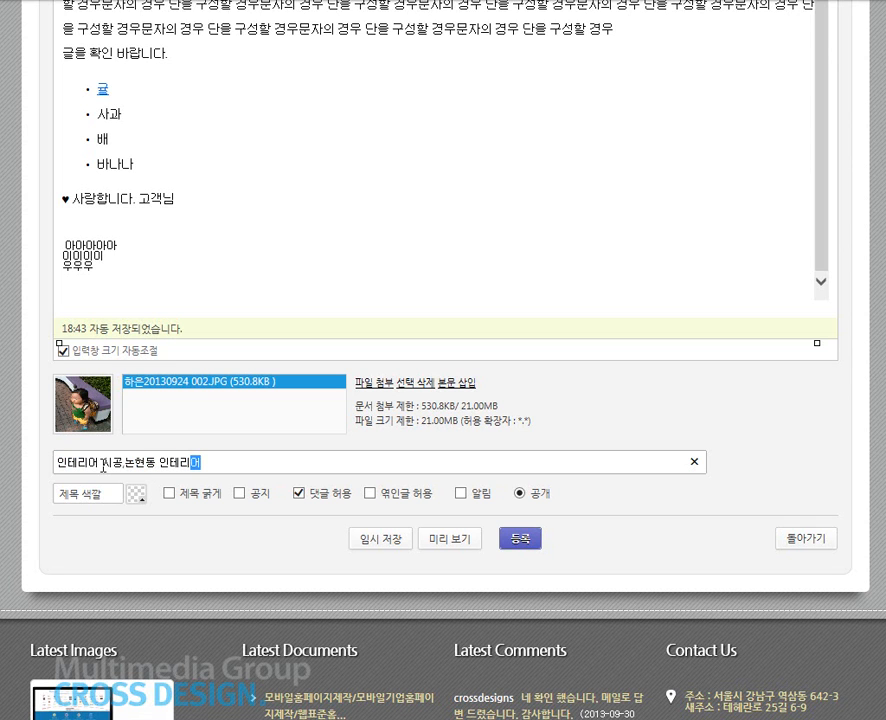
type(" 공ㅅ")
type(",")
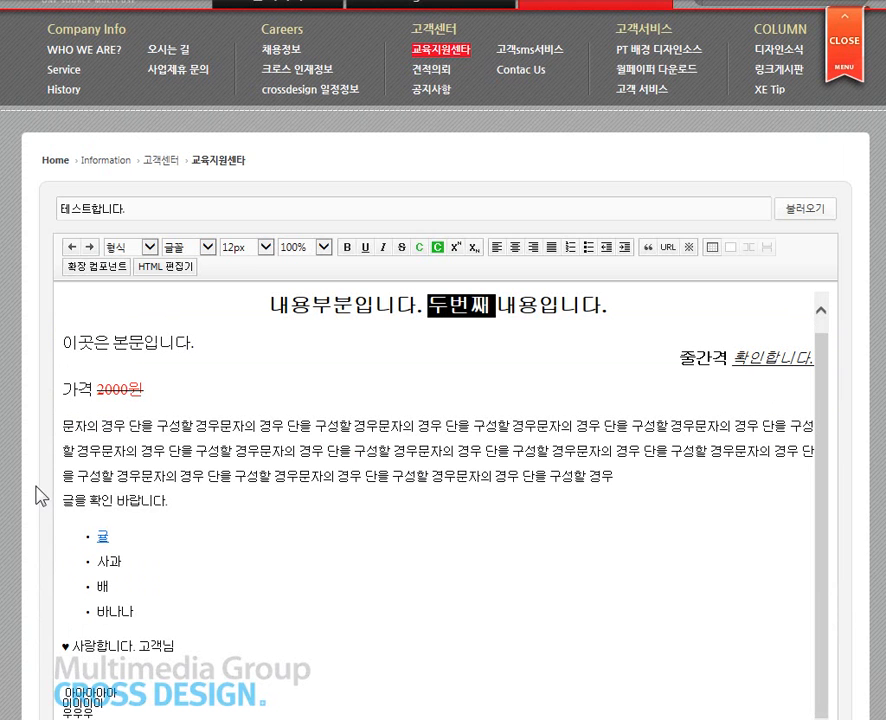
Register the post as a 공지 with the title color #003f7f and 댓글 허용 turned off
scroll(36, 505, "up", 5)
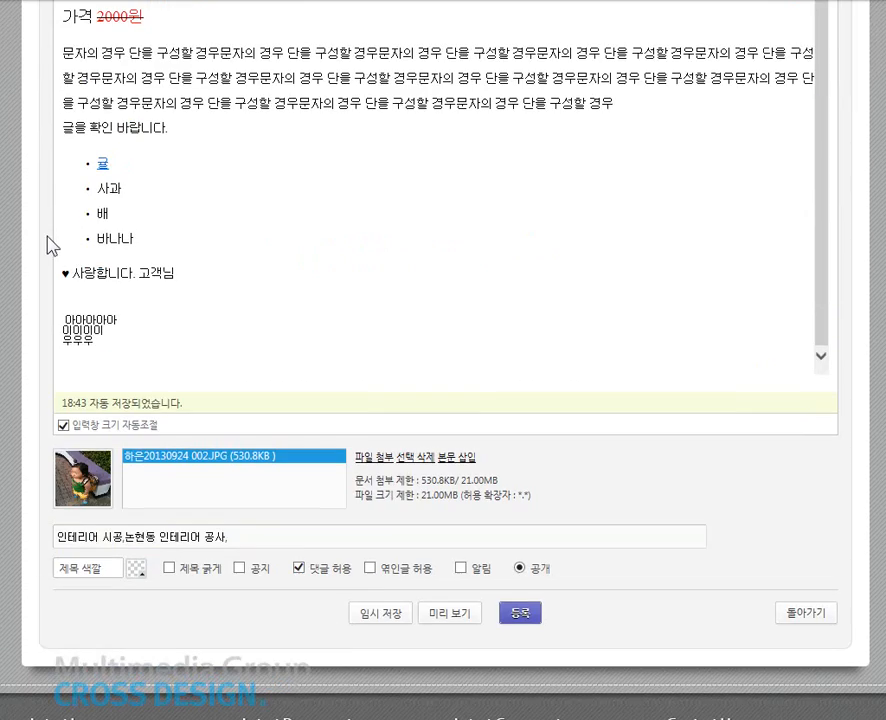
scroll(52, 246, "down", 4)
left_click(110, 576)
left_click(136, 570)
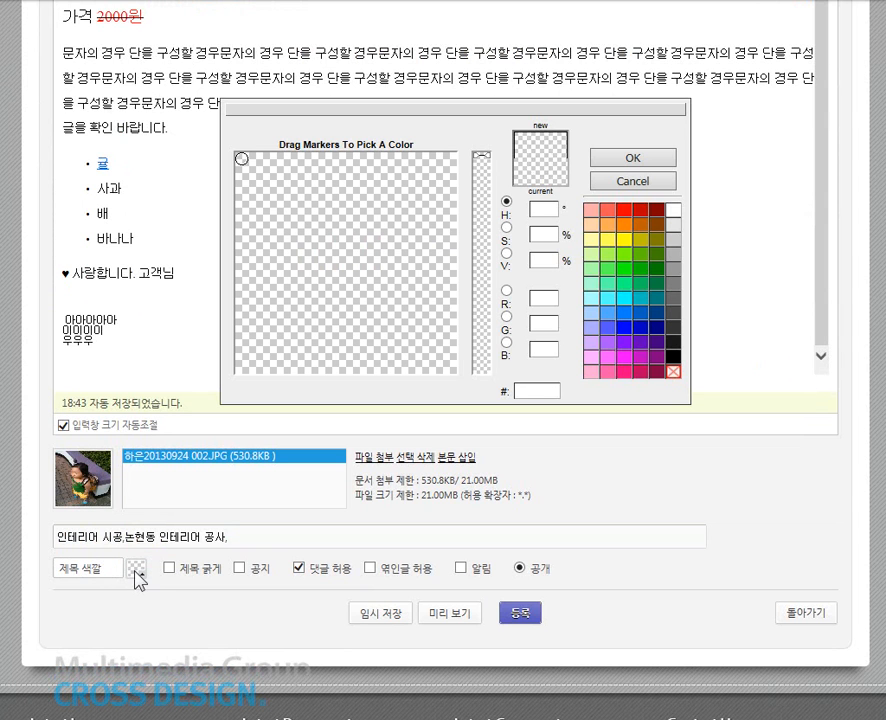
left_click(657, 320)
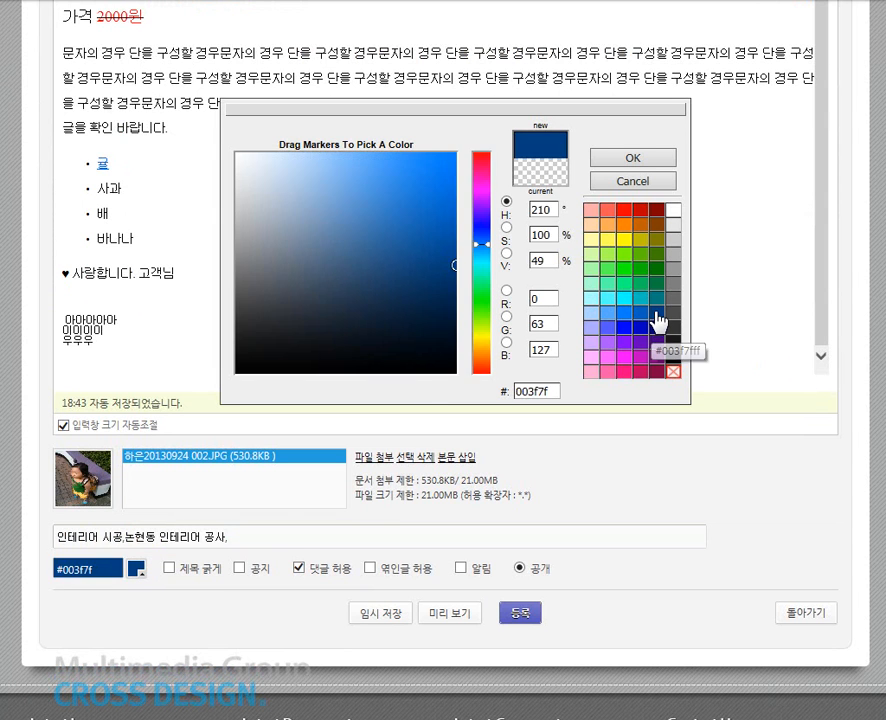
left_click(611, 160)
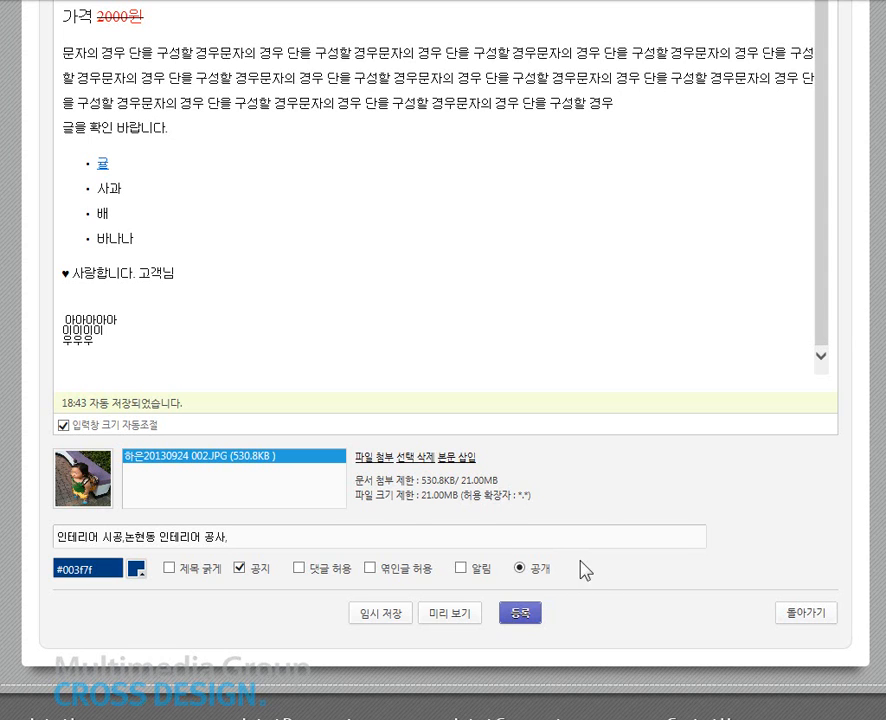
left_click(524, 614)
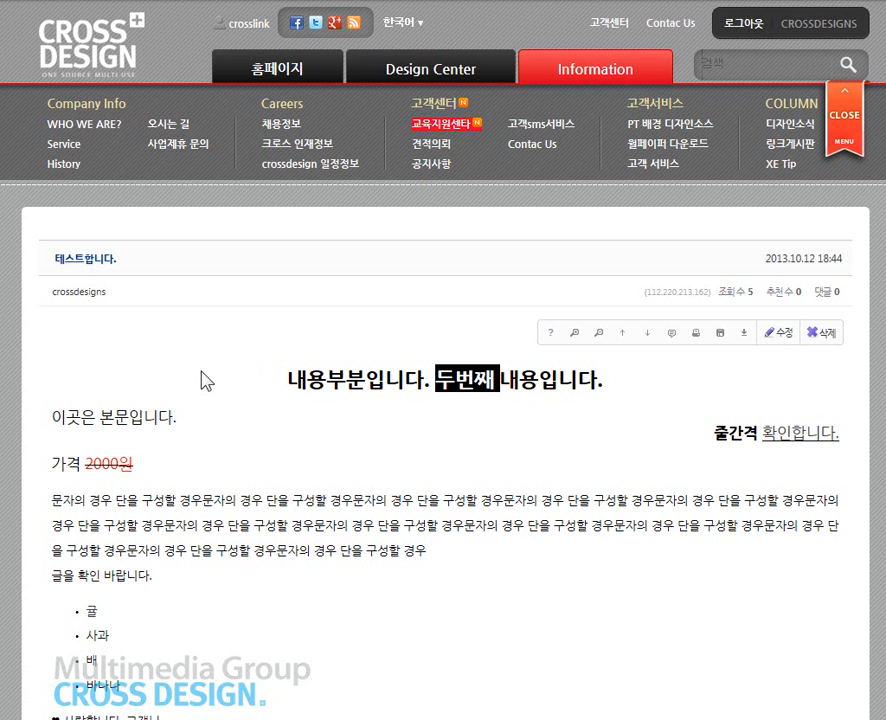
Review the published post's formatted body, its tags and its entry in the 교육센타 list
scroll(240, 400, "down", 2)
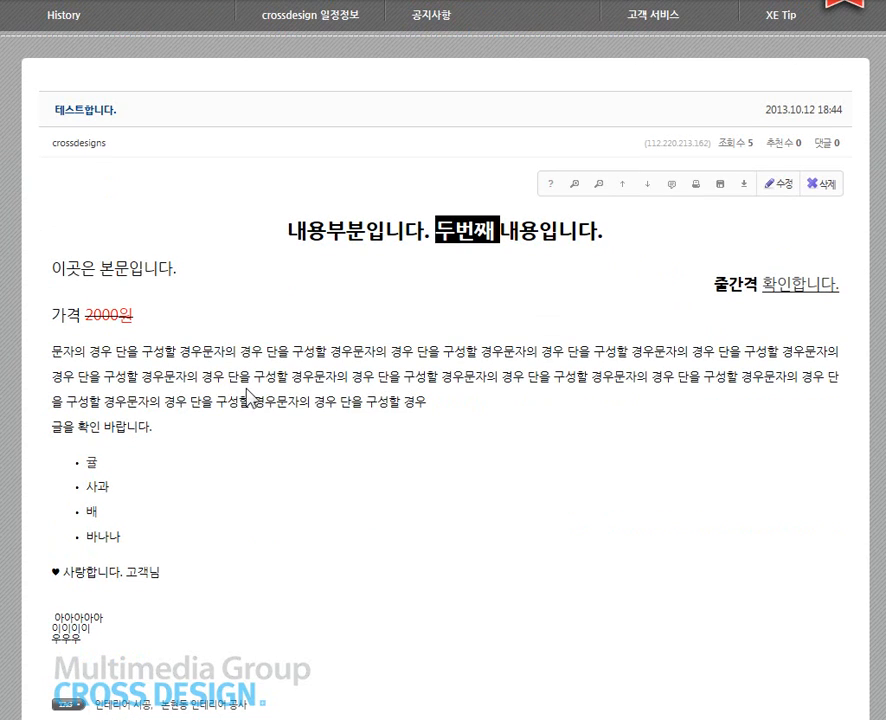
left_click_drag(288, 230, 640, 262)
left_click(641, 268)
left_click_drag(50, 268, 218, 283)
left_click(257, 344)
scroll(255, 346, "down", 2)
scroll(251, 340, "down", 2)
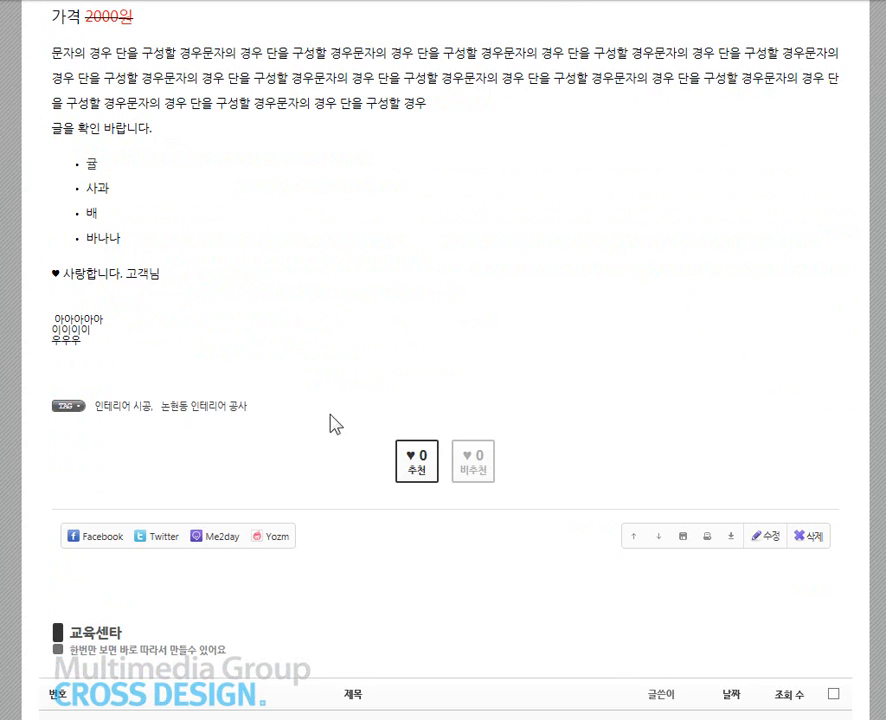
scroll(655, 385, "down", 4)
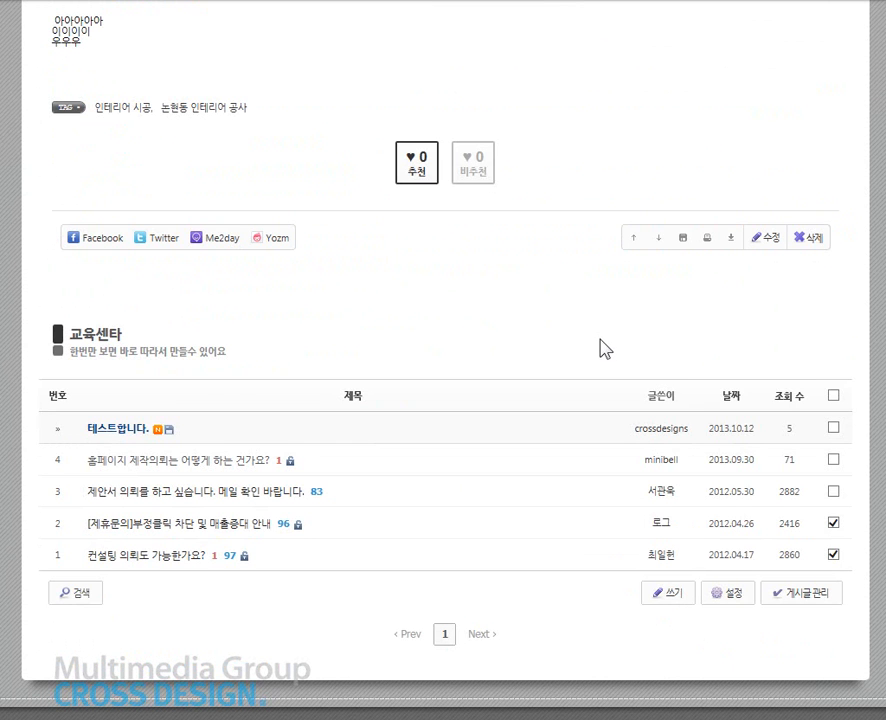
scroll(605, 345, "down", 2)
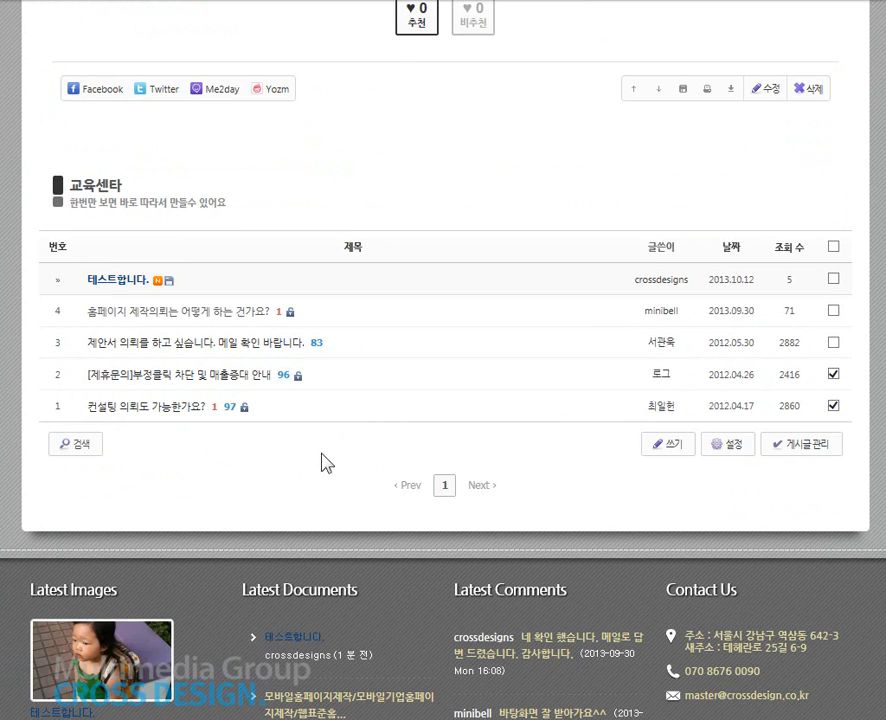
scroll(380, 435, "up", 4)
scroll(380, 435, "up", 3)
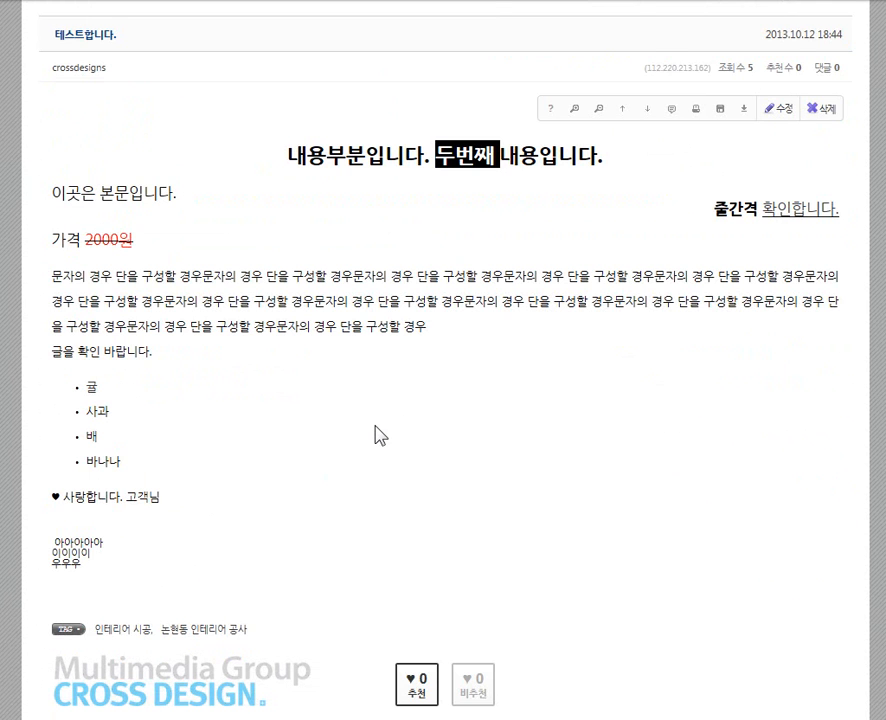
scroll(379, 435, "up", 1)
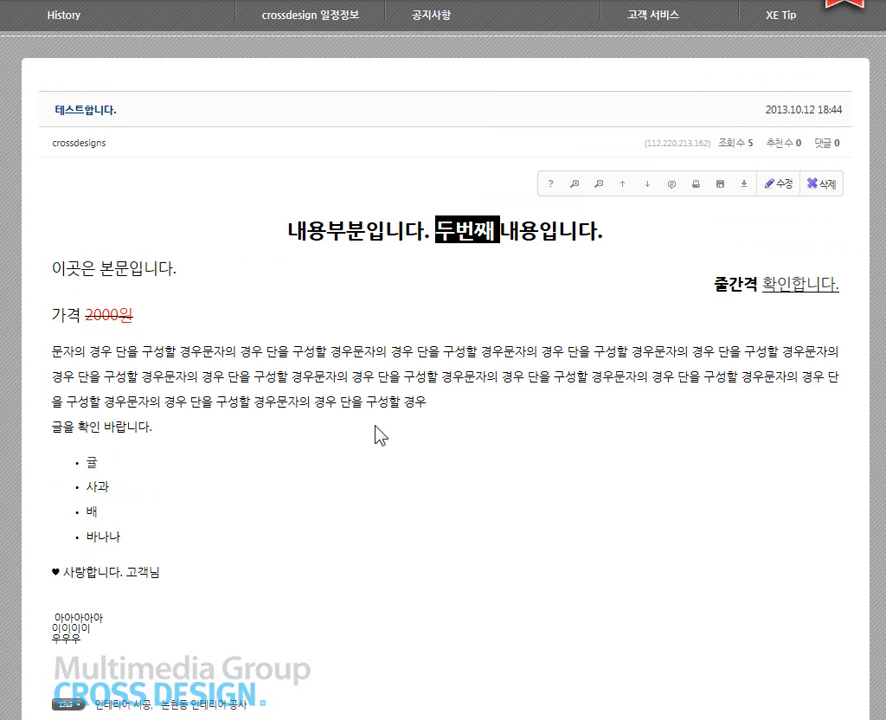
scroll(348, 436, "up", 2)
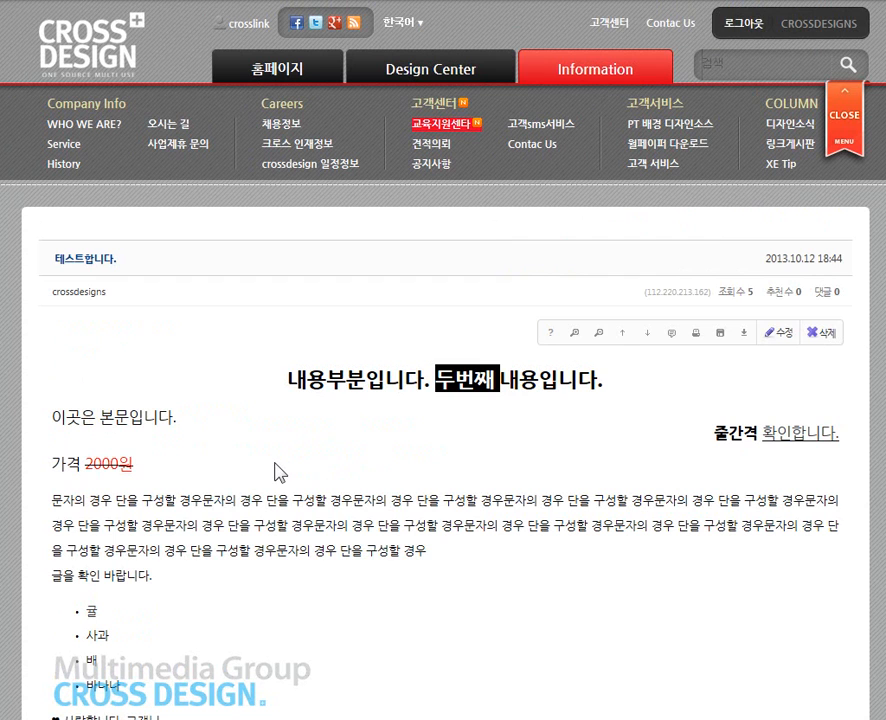